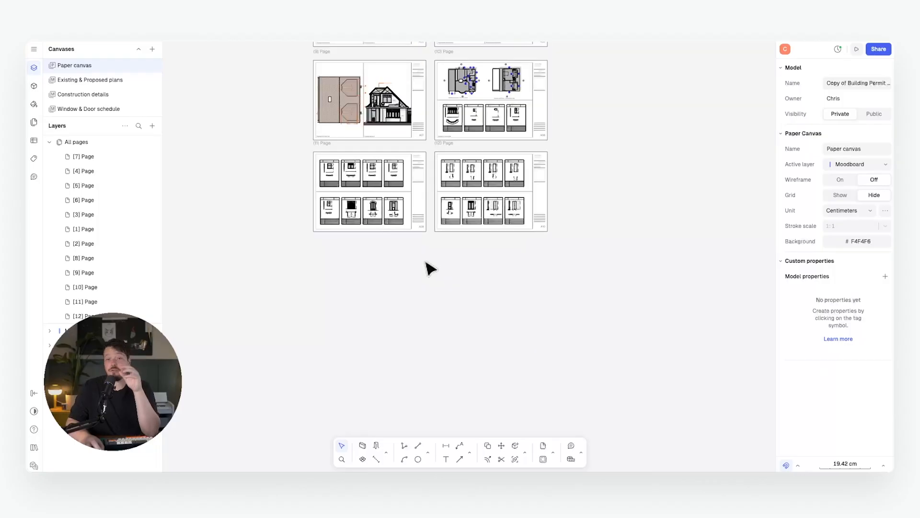
pyautogui.scroll(2, 398, 267)
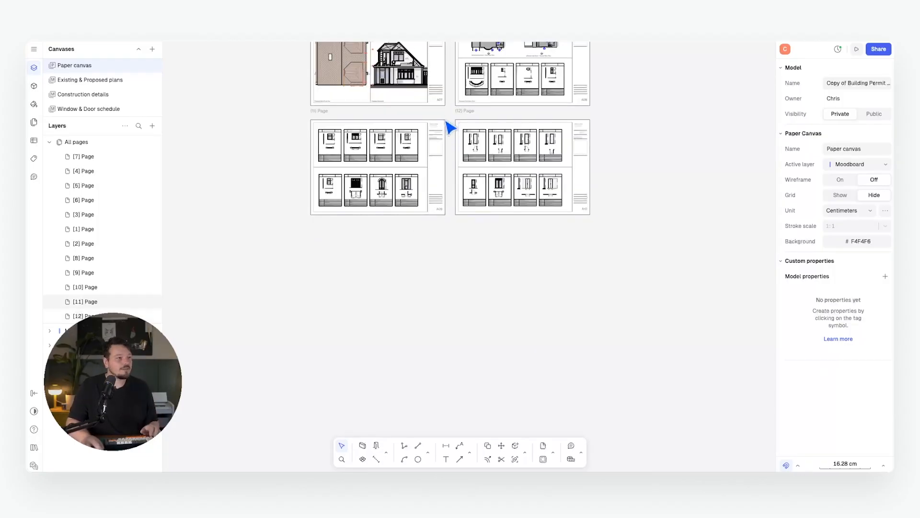
# Add a new A3 page and line it up directly below sheet A09.
pyautogui.click(152, 126)
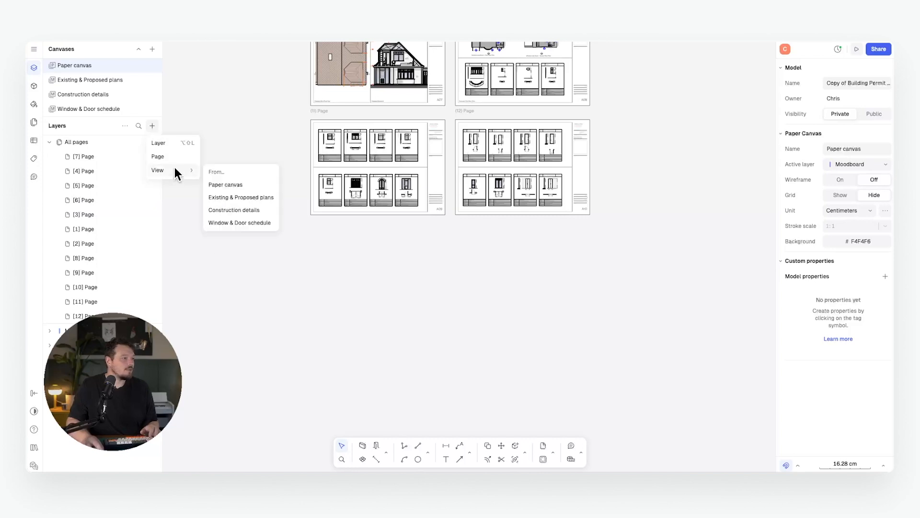
pyautogui.click(158, 157)
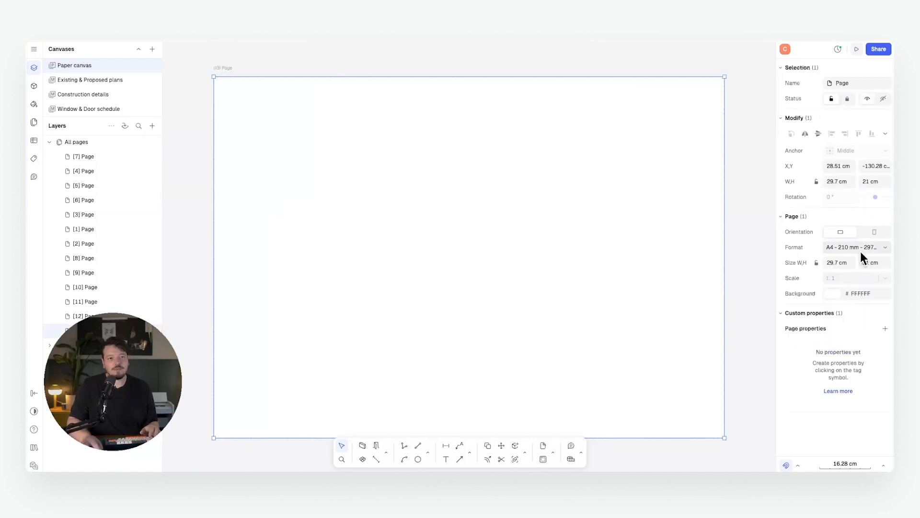
pyautogui.click(861, 249)
pyautogui.click(824, 328)
pyautogui.scroll(10, 452, 214)
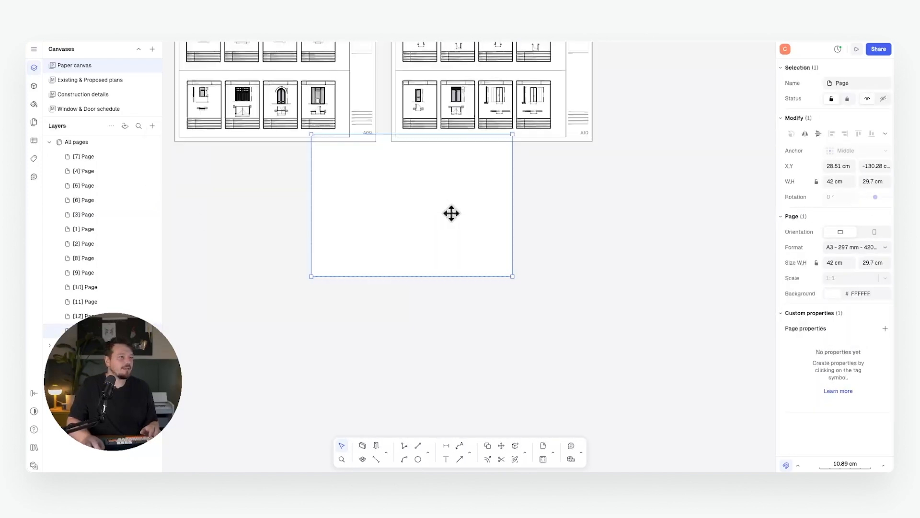
pyautogui.moveTo(443, 211); pyautogui.dragTo(299, 226)
pyautogui.press('Escape')
pyautogui.moveTo(343, 159); pyautogui.dragTo(431, 212, button='middle')
# Copy the A09 sheet's A3 title block onto the new page.
pyautogui.click(456, 174)
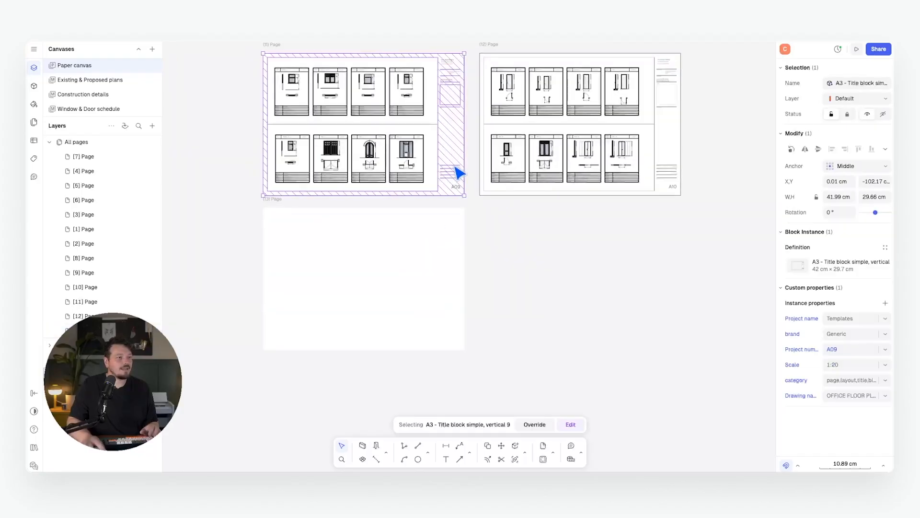
pyautogui.press('c')
pyautogui.click(463, 195)
pyautogui.press('Escape')
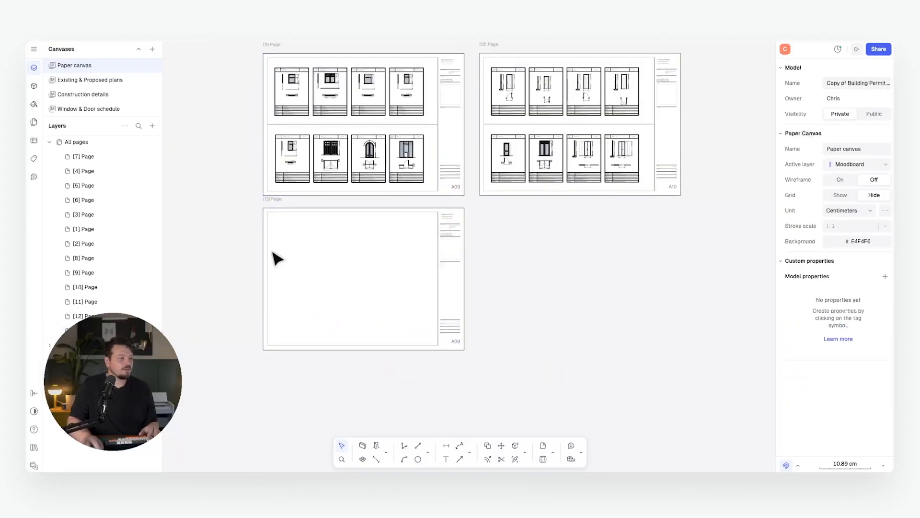
pyautogui.moveTo(275, 259); pyautogui.dragTo(318, 257, button='middle')
pyautogui.scroll(3, 318, 257)
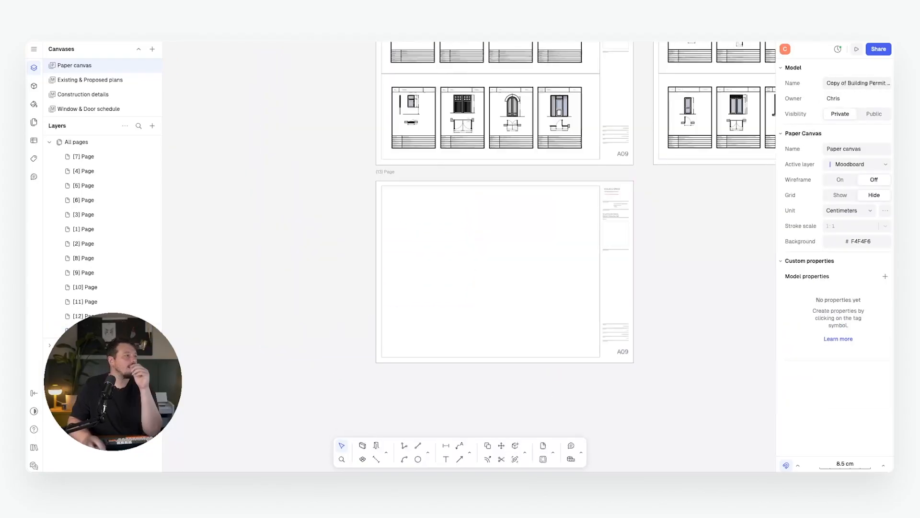
# Import page 25 of the presentation PDF via Menu > Import > PDF.
pyautogui.click(33, 50)
pyautogui.moveTo(99, 105)
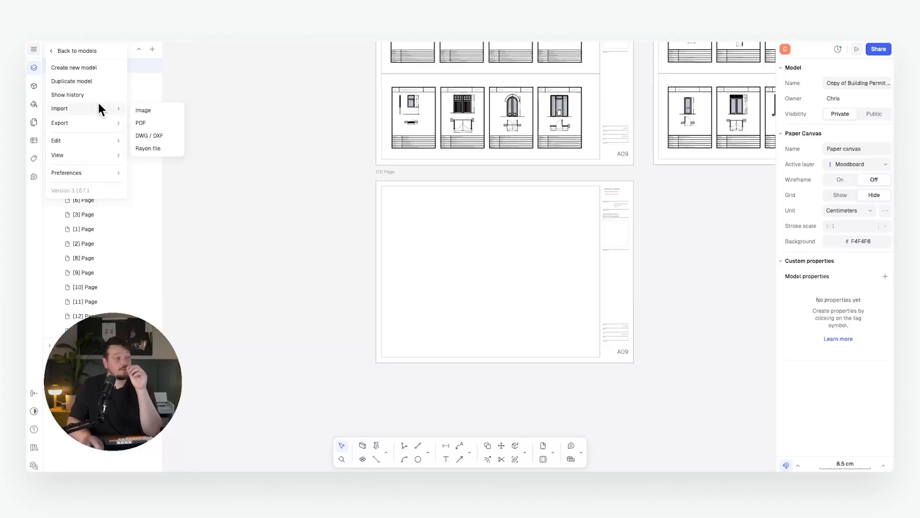
pyautogui.click(144, 121)
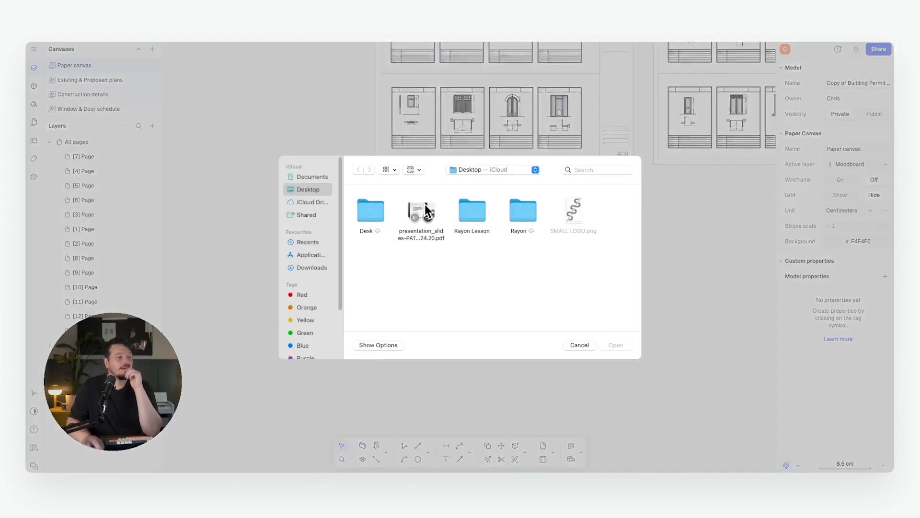
pyautogui.click(419, 209)
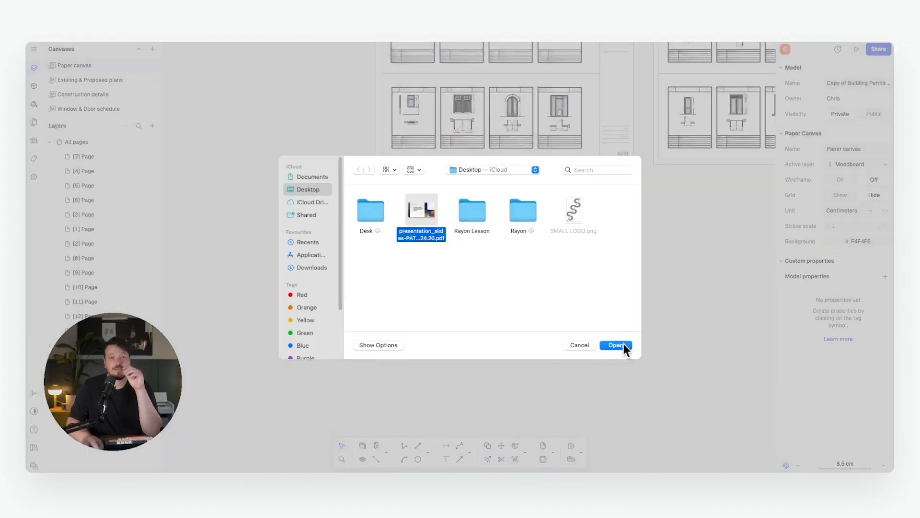
pyautogui.click(617, 345)
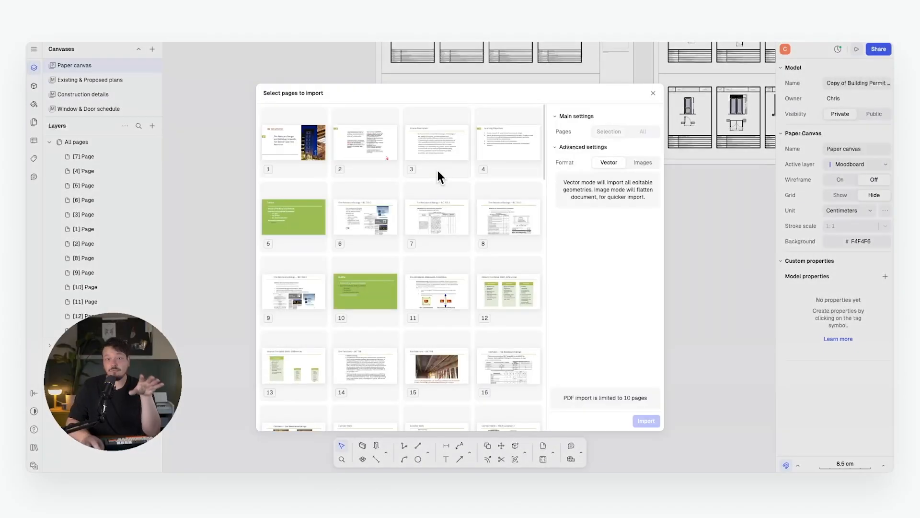
pyautogui.scroll(-10, 416, 165)
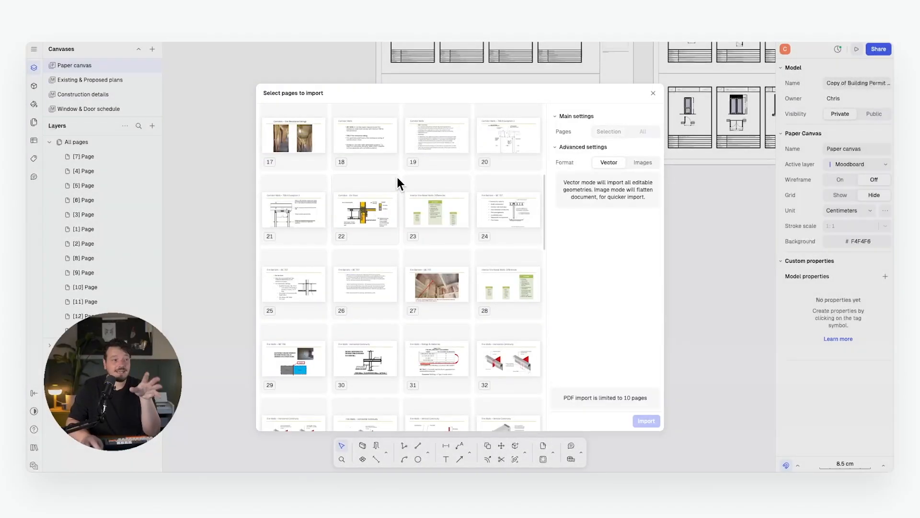
pyautogui.click(300, 283)
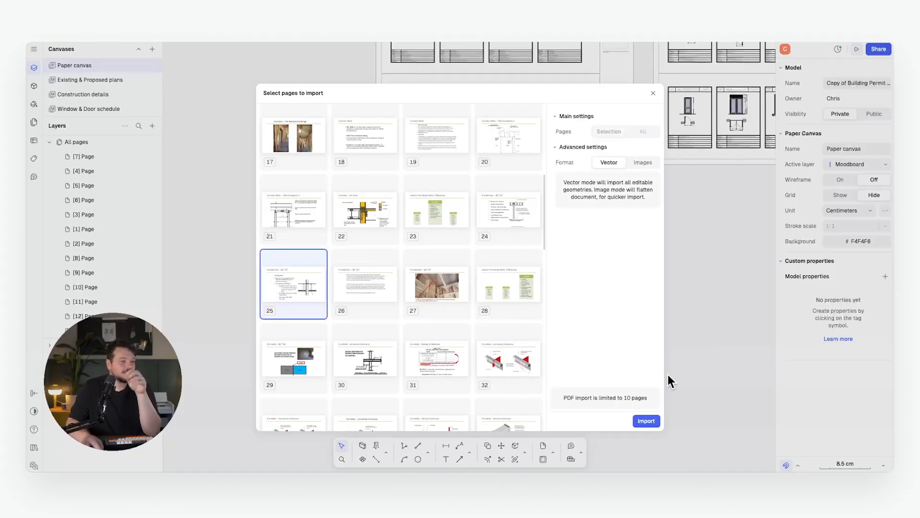
pyautogui.click(648, 420)
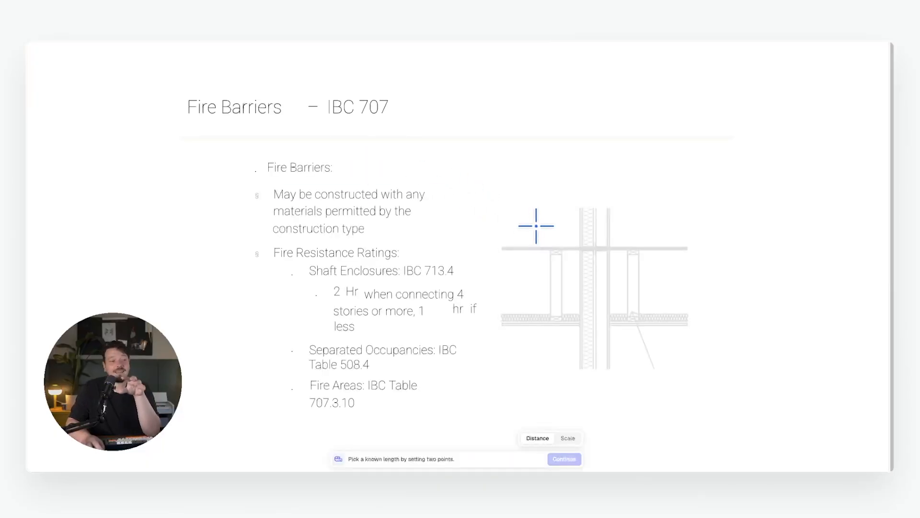
# Set the imported PDF page's scale to 1:1 and continue.
pyautogui.click(568, 438)
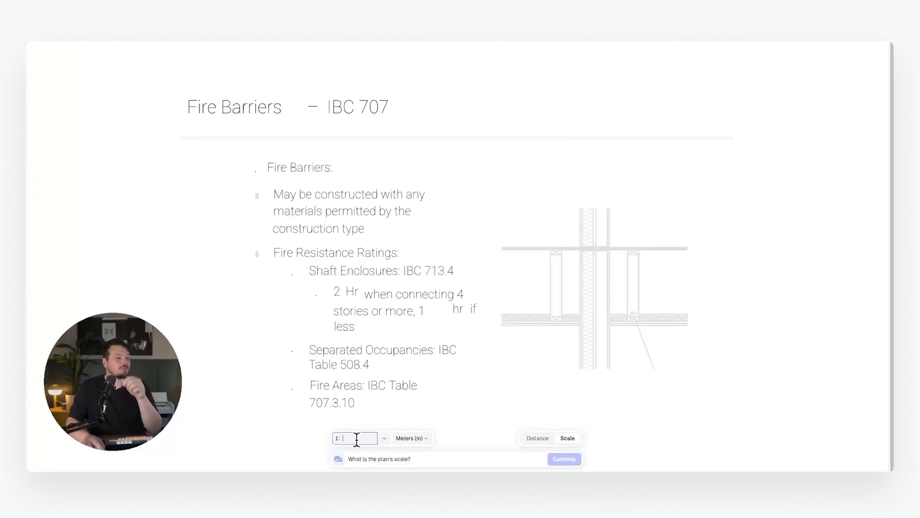
pyautogui.write('1')
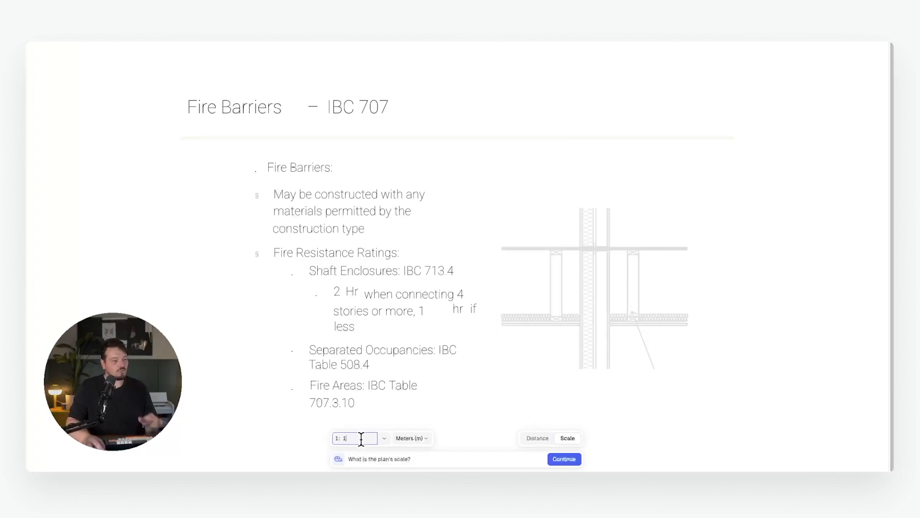
pyautogui.click(570, 459)
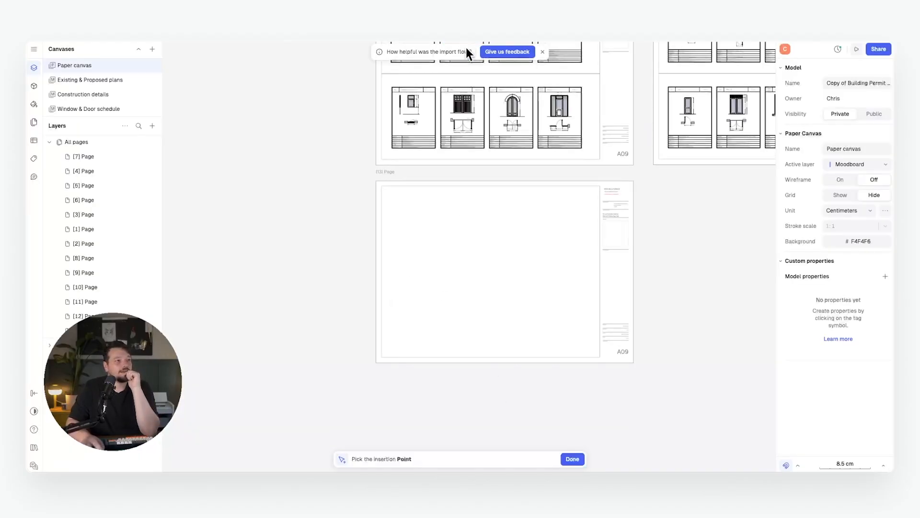
# Insert the Fire Barriers drawing and move it onto the new A3 page.
pyautogui.click(396, 201)
pyautogui.moveTo(435, 214)
pyautogui.mouseDown()
pyautogui.moveTo(525, 273)
pyautogui.moveTo(533, 261)
pyautogui.mouseUp()
pyautogui.click(688, 305)
pyautogui.scroll(5, 420, 241)
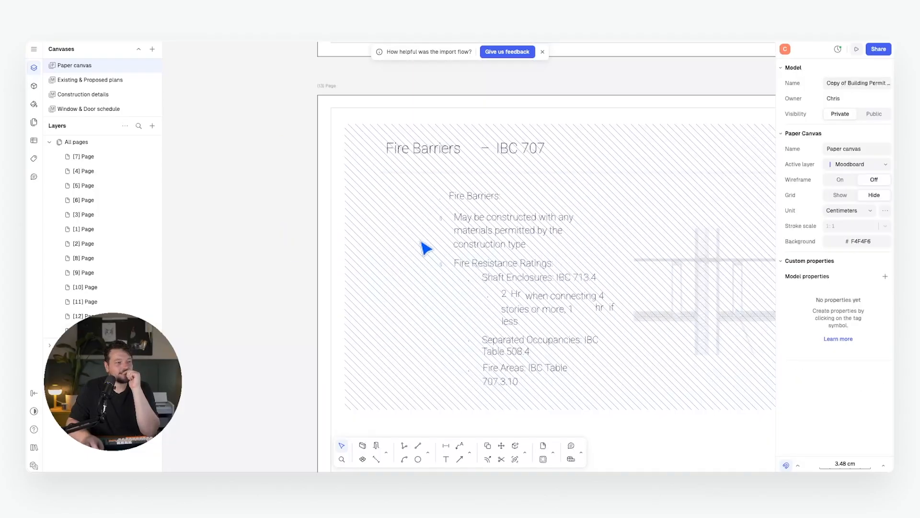
pyautogui.scroll(-5, 374, 192)
pyautogui.moveTo(485, 201); pyautogui.dragTo(508, 194, button='middle')
pyautogui.scroll(5, 455, 217)
pyautogui.moveTo(450, 212); pyautogui.dragTo(495, 193, button='middle')
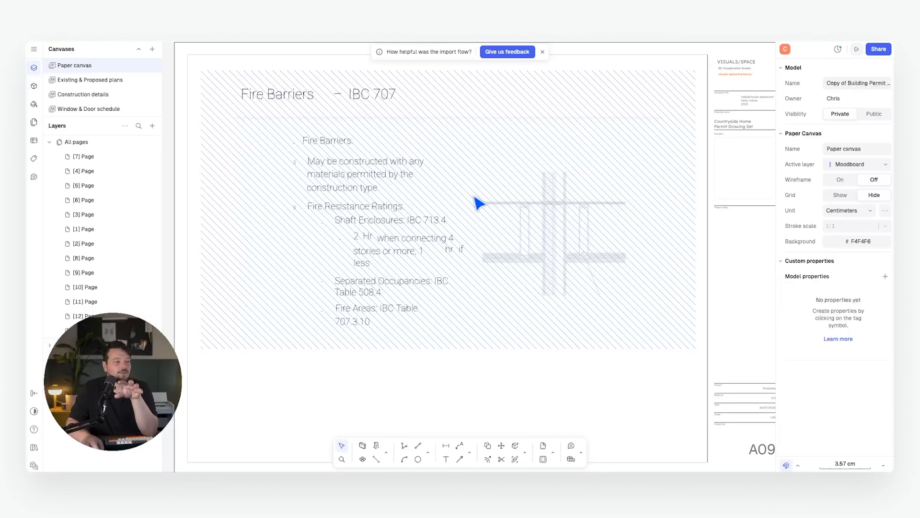
pyautogui.scroll(-3, 466, 201)
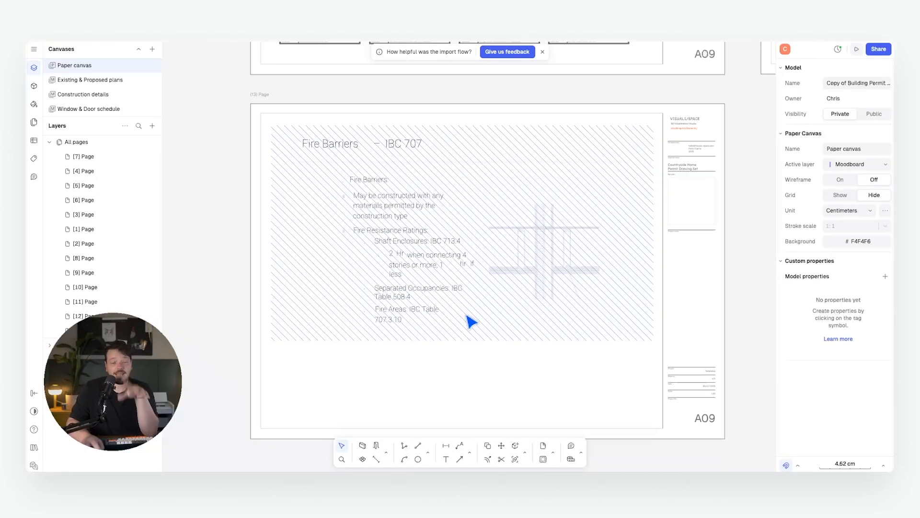
# Delete the drawing's hatch fill and its heading with underline.
pyautogui.click(455, 301)
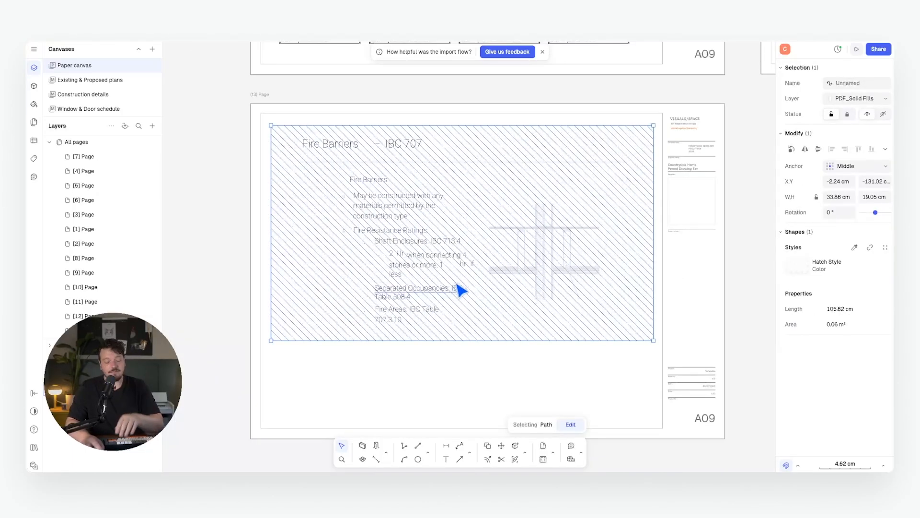
pyautogui.press('Delete')
pyautogui.moveTo(515, 252); pyautogui.dragTo(513, 259, button='middle')
pyautogui.moveTo(286, 173); pyautogui.dragTo(647, 144)
pyautogui.press('Delete')
# Move the Fire Barriers notes and wall detail to the page's top-left corner.
pyautogui.scroll(-1, 417, 170)
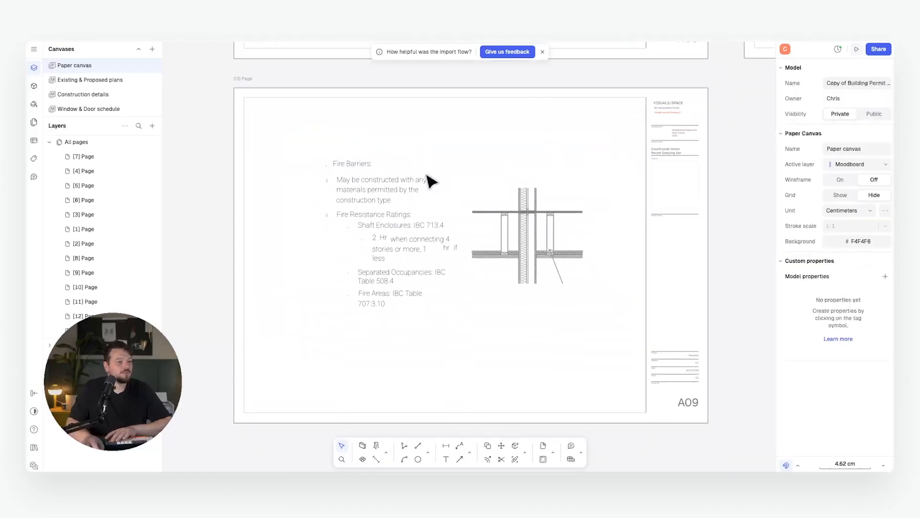
pyautogui.moveTo(304, 123); pyautogui.dragTo(623, 353)
pyautogui.moveTo(529, 240); pyautogui.dragTo(453, 193)
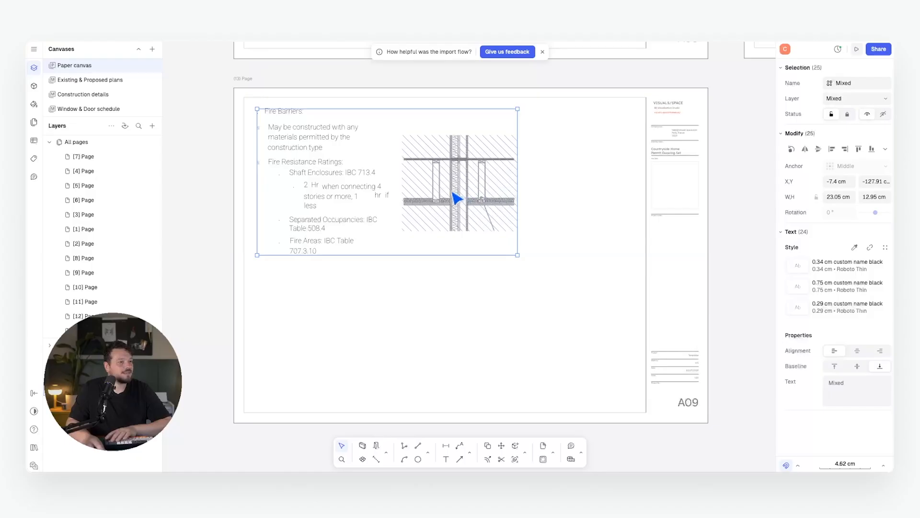
pyautogui.click(570, 345)
pyautogui.scroll(1, 426, 200)
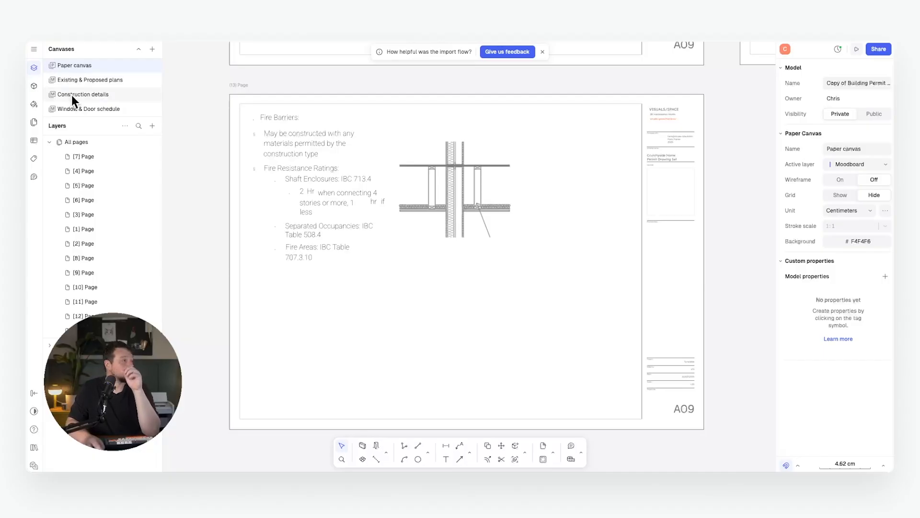
pyautogui.click(95, 94)
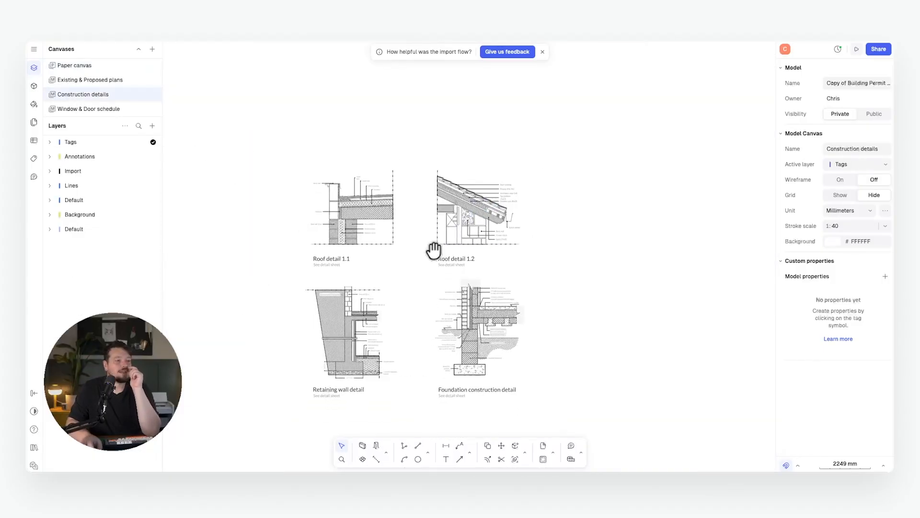
pyautogui.moveTo(434, 251); pyautogui.dragTo(433, 204, button='middle')
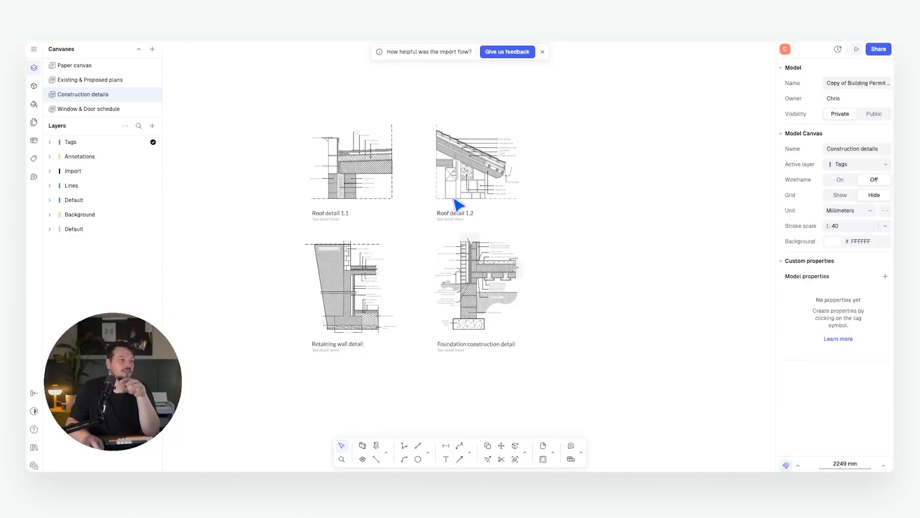
pyautogui.scroll(5, 454, 198)
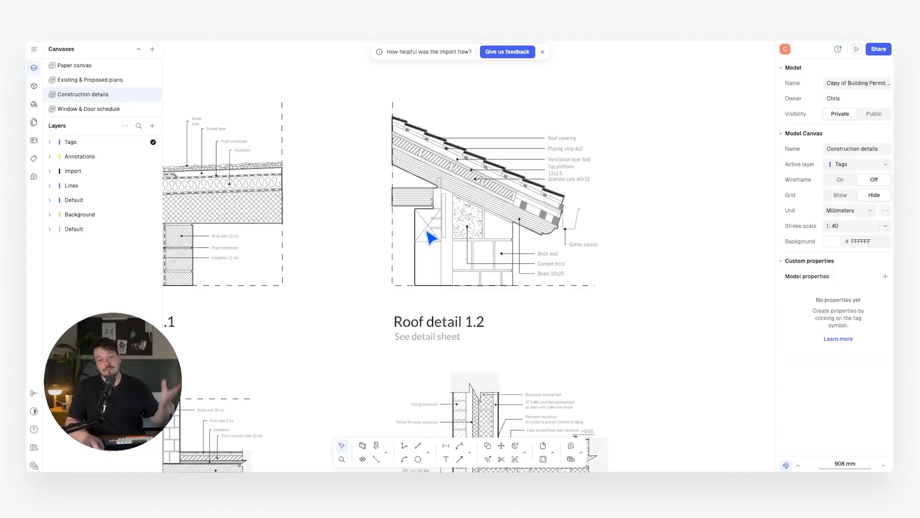
pyautogui.moveTo(454, 215); pyautogui.dragTo(444, 220, button='middle')
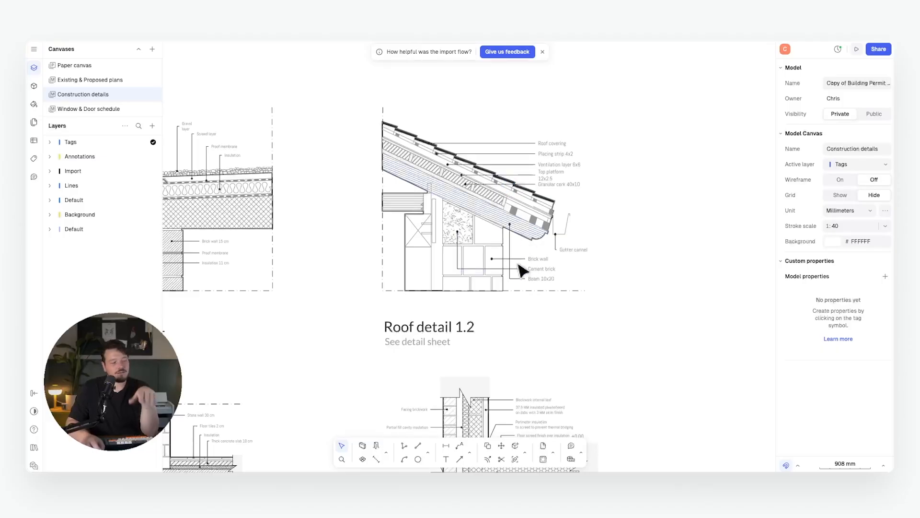
pyautogui.moveTo(537, 228); pyautogui.dragTo(545, 226, button='middle')
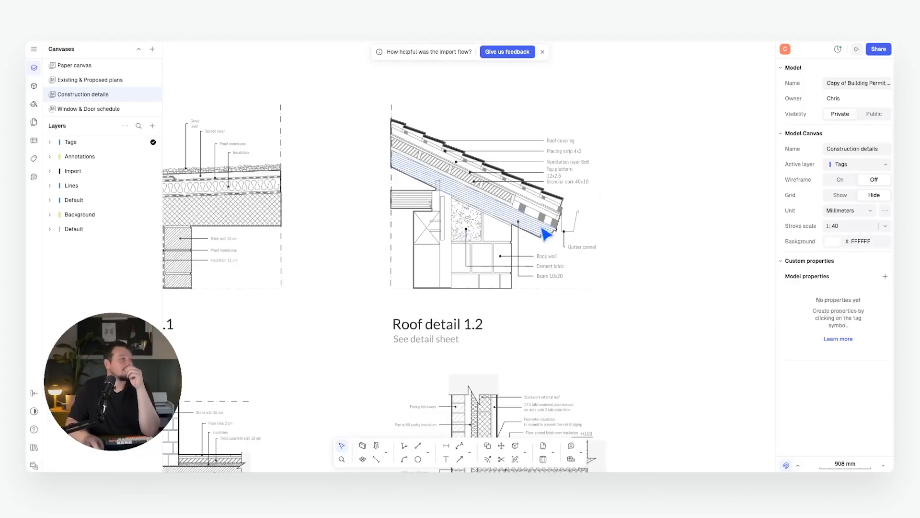
pyautogui.click(76, 65)
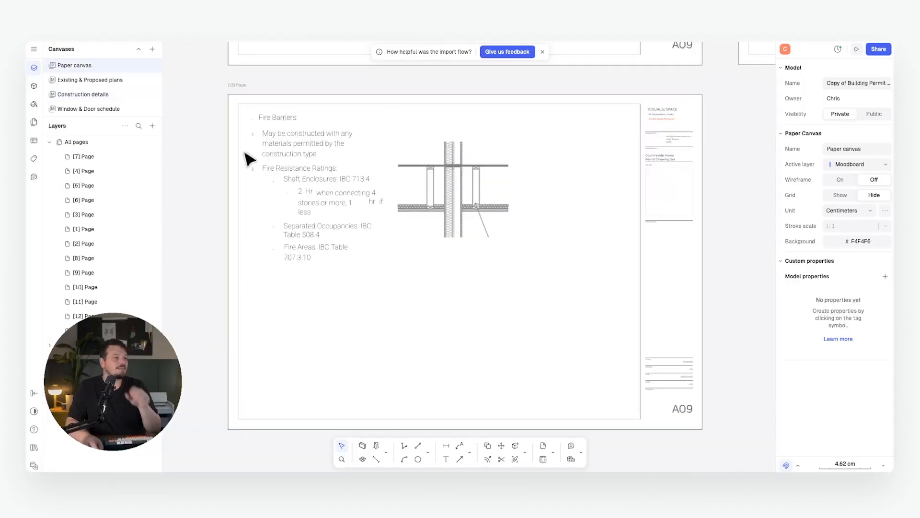
# Add a new A3 page aligned beside the neighbouring sheets.
pyautogui.scroll(-3, 247, 154)
pyautogui.click(153, 126)
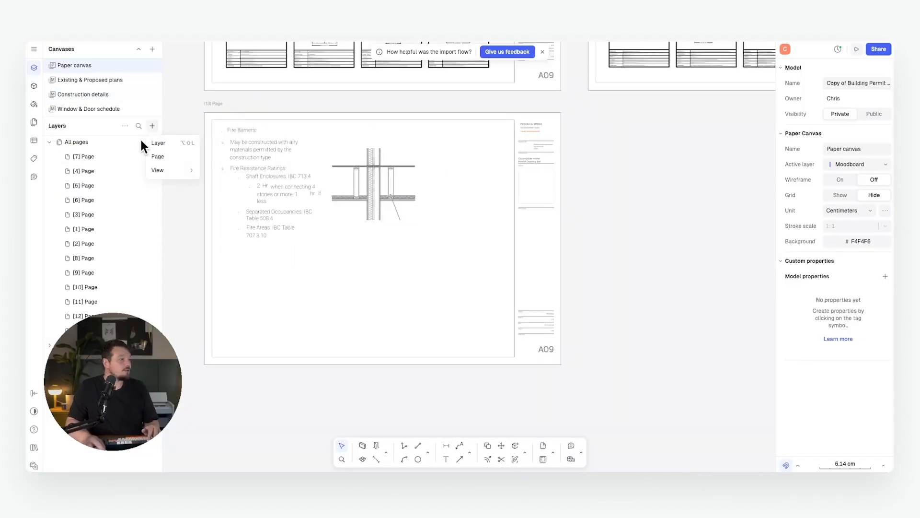
pyautogui.click(183, 156)
pyautogui.click(644, 138)
pyautogui.click(839, 247)
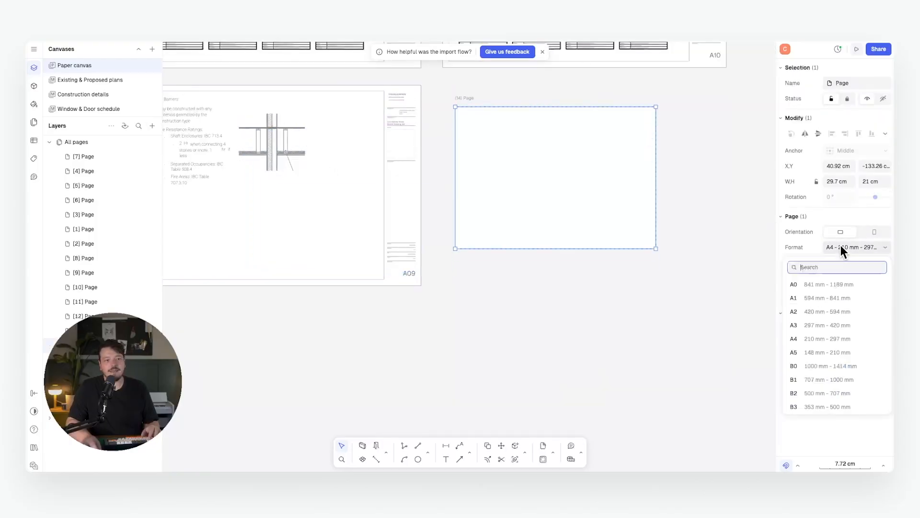
pyautogui.click(819, 326)
pyautogui.moveTo(511, 122); pyautogui.dragTo(530, 127)
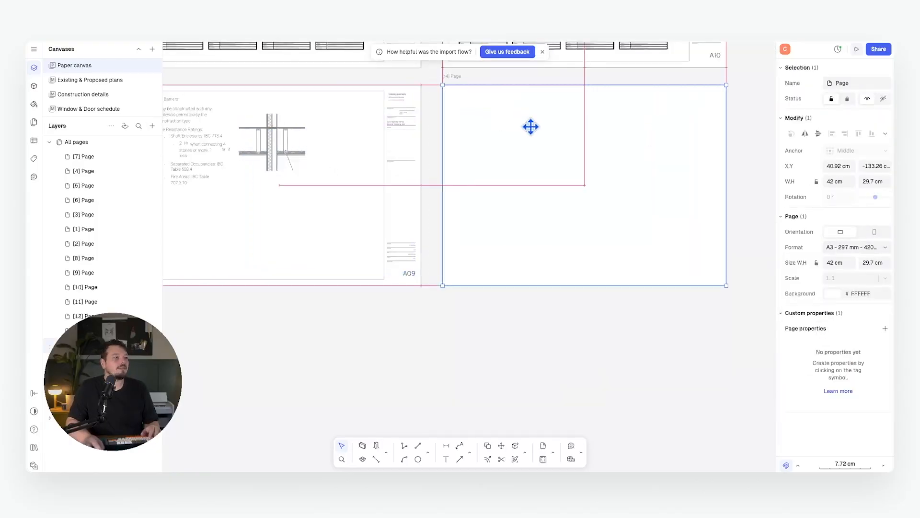
pyautogui.press('Escape')
pyautogui.moveTo(675, 229); pyautogui.dragTo(476, 344, button='middle')
pyautogui.scroll(1, 422, 269)
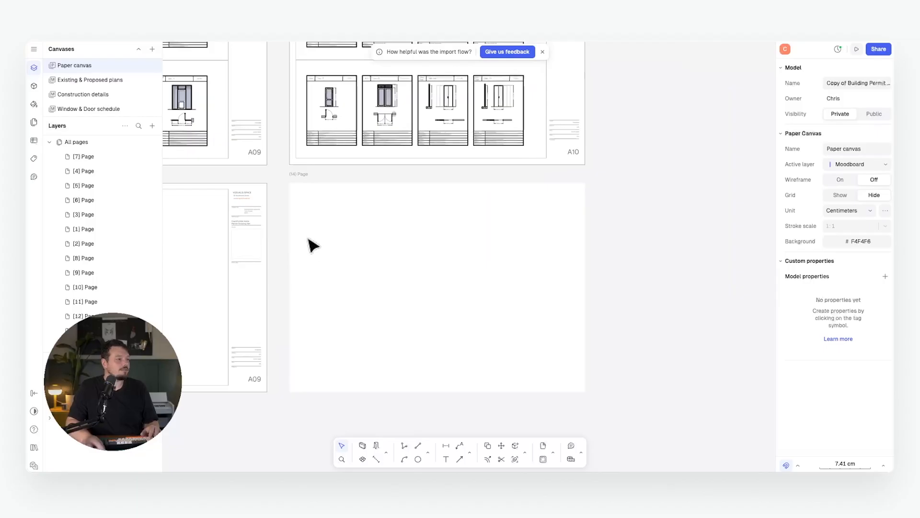
# Copy the A09 title block onto the new sheet.
pyautogui.click(254, 220)
pyautogui.press('m')
pyautogui.click(267, 183)
pyautogui.click(581, 182)
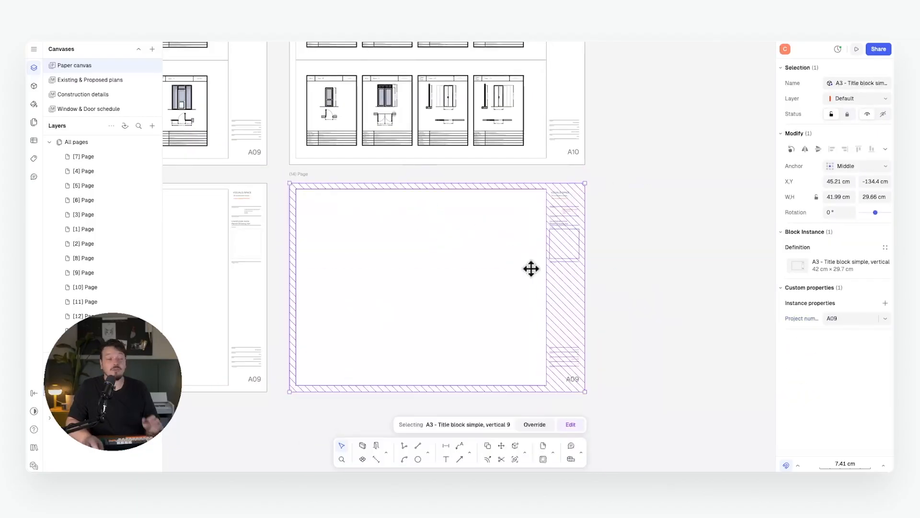
pyautogui.press('Escape')
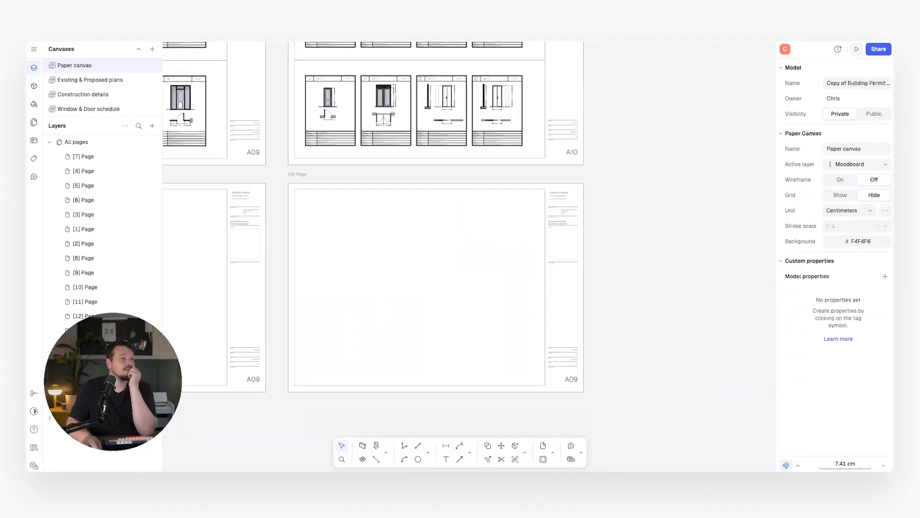
# Insert a view of the Construction details canvas at 1:20 scale.
pyautogui.click(155, 124)
pyautogui.moveTo(172, 170)
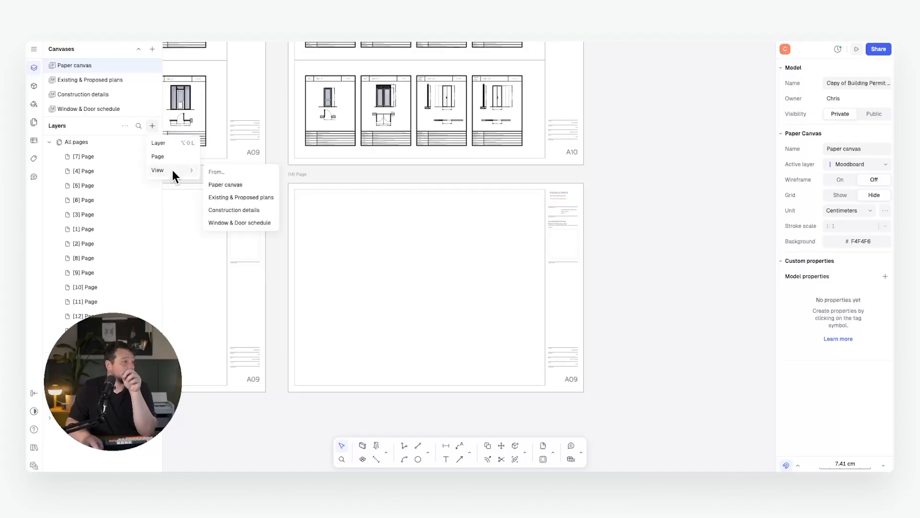
pyautogui.click(236, 209)
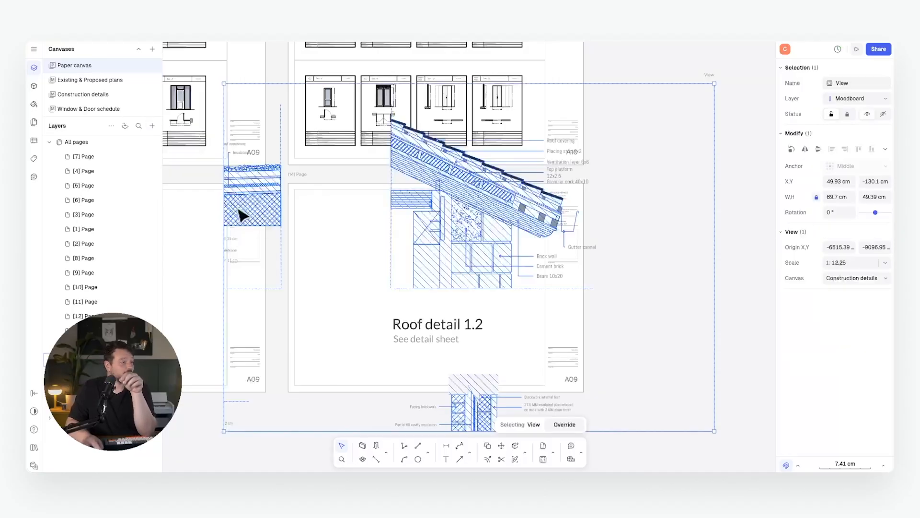
pyautogui.click(850, 263)
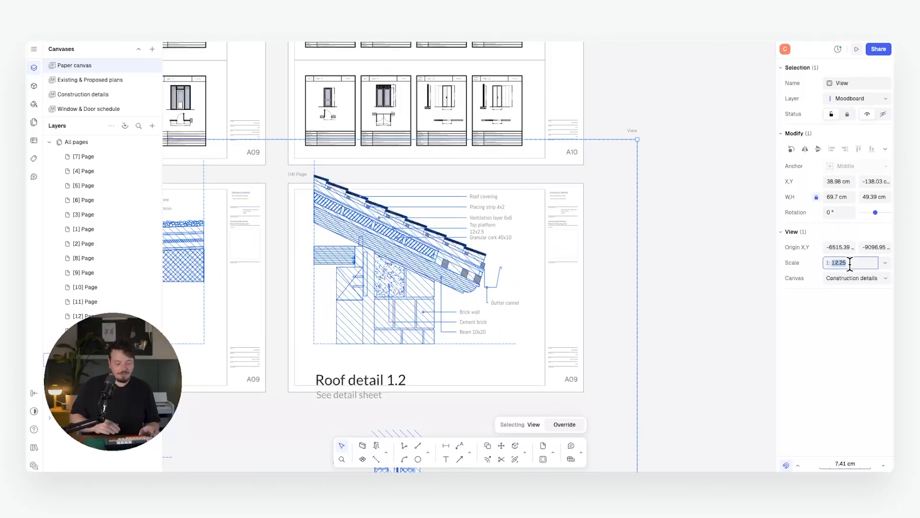
pyautogui.write('20')
pyautogui.press('Return')
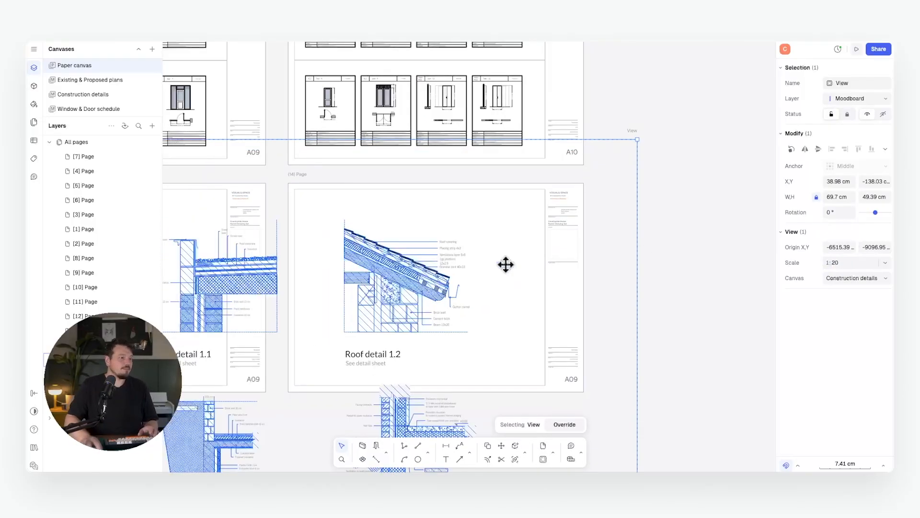
# Position the view on the sheet and crop its frame to Roof detail 1.2.
pyautogui.moveTo(391, 267); pyautogui.dragTo(403, 260)
pyautogui.moveTo(404, 261); pyautogui.dragTo(439, 256, button='middle')
pyautogui.moveTo(441, 260); pyautogui.dragTo(509, 235)
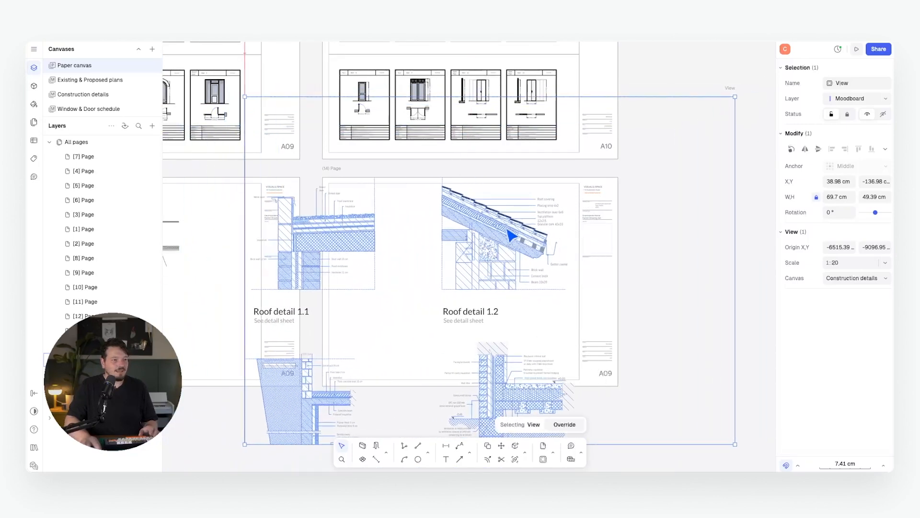
pyautogui.moveTo(567, 103); pyautogui.dragTo(547, 185)
pyautogui.moveTo(733, 260); pyautogui.dragTo(568, 261)
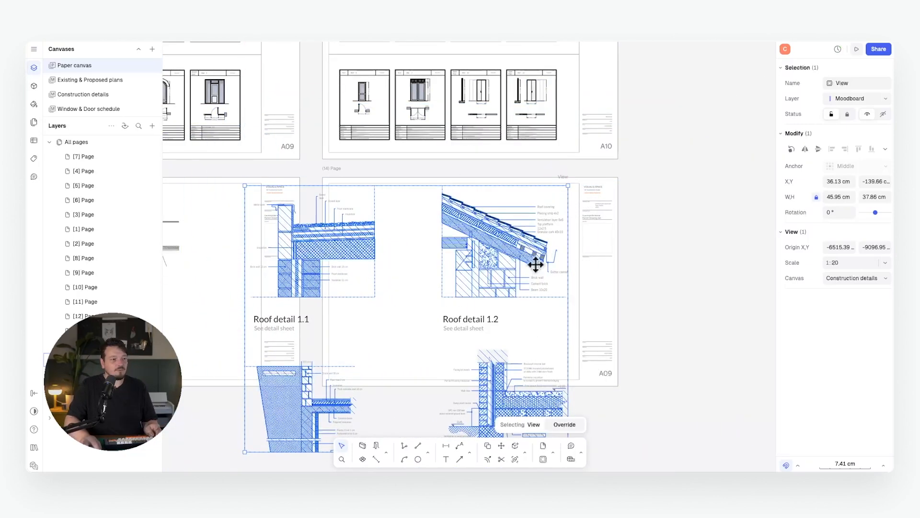
pyautogui.moveTo(245, 288); pyautogui.dragTo(441, 284)
pyautogui.moveTo(586, 323); pyautogui.dragTo(550, 224, button='middle')
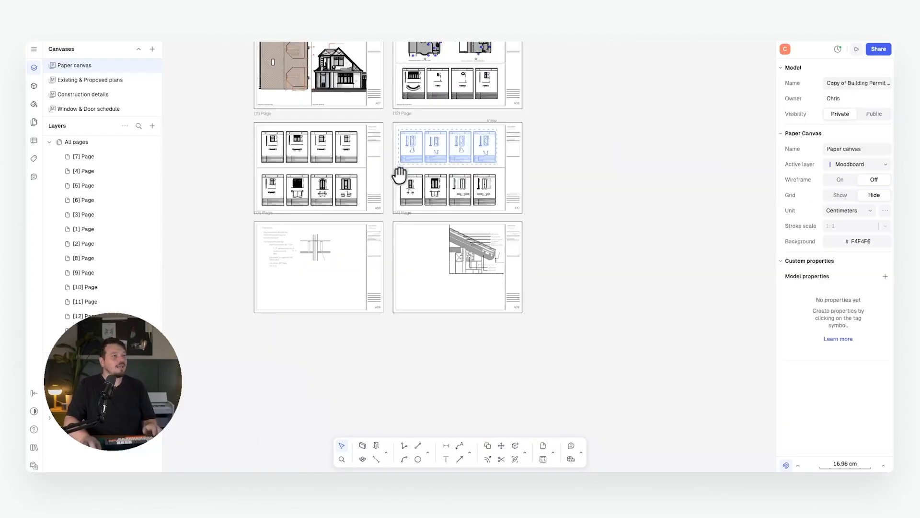
pyautogui.moveTo(401, 177); pyautogui.dragTo(402, 270, button='middle')
pyautogui.scroll(5, 419, 134)
pyautogui.scroll(8, 290, 288)
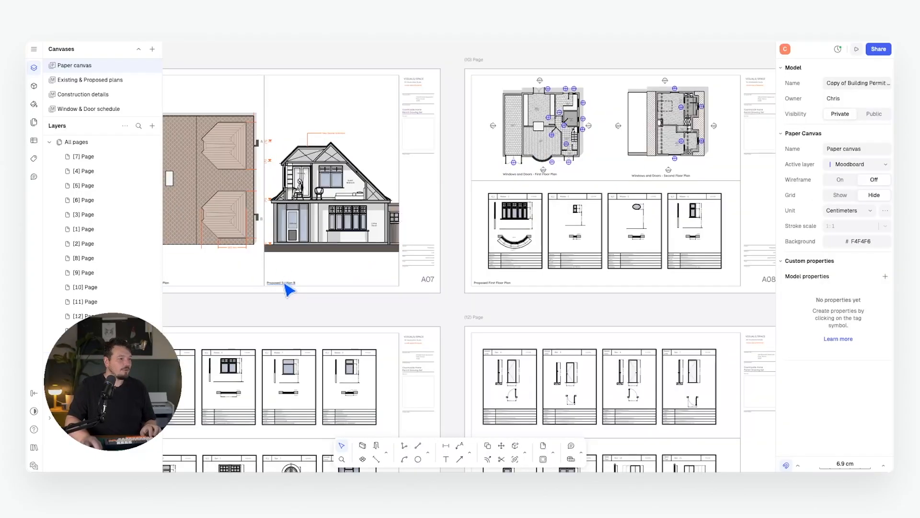
# Copy the 'Proposed Section B' title from A07 to beneath the roof detail.
pyautogui.click(334, 297)
pyautogui.press('c')
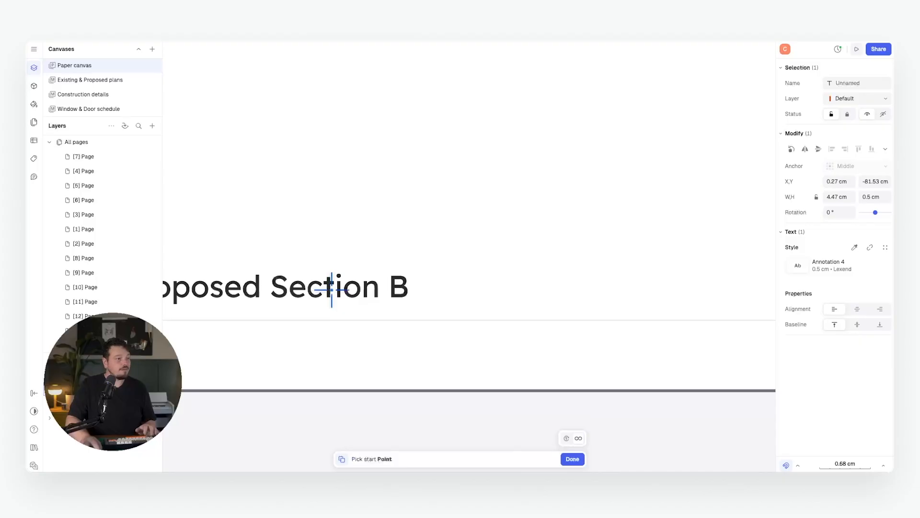
pyautogui.click(331, 289)
pyautogui.scroll(-10, 284, 167)
pyautogui.moveTo(612, 378); pyautogui.dragTo(453, 202, button='middle')
pyautogui.scroll(6, 451, 264)
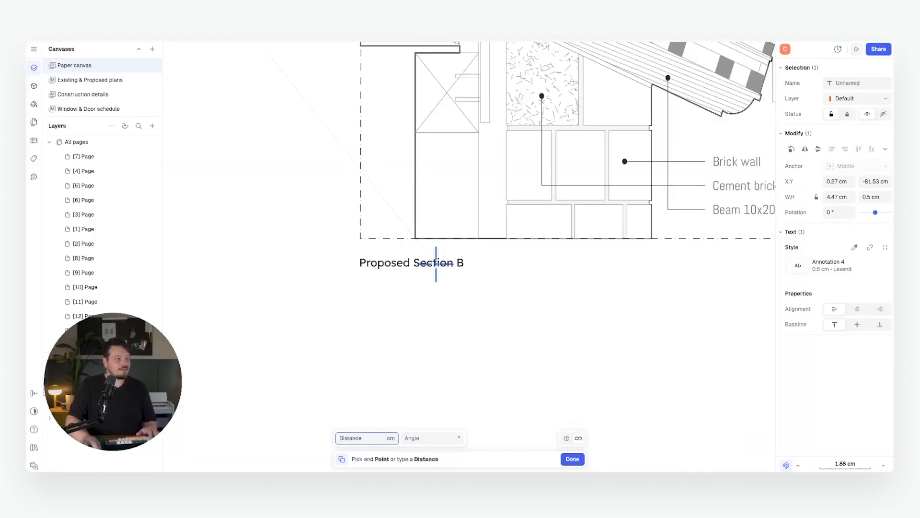
pyautogui.click(431, 265)
# Change the copied caption to 'Typical Roof Eaves Detail 1:20'.
pyautogui.doubleClick(423, 262)
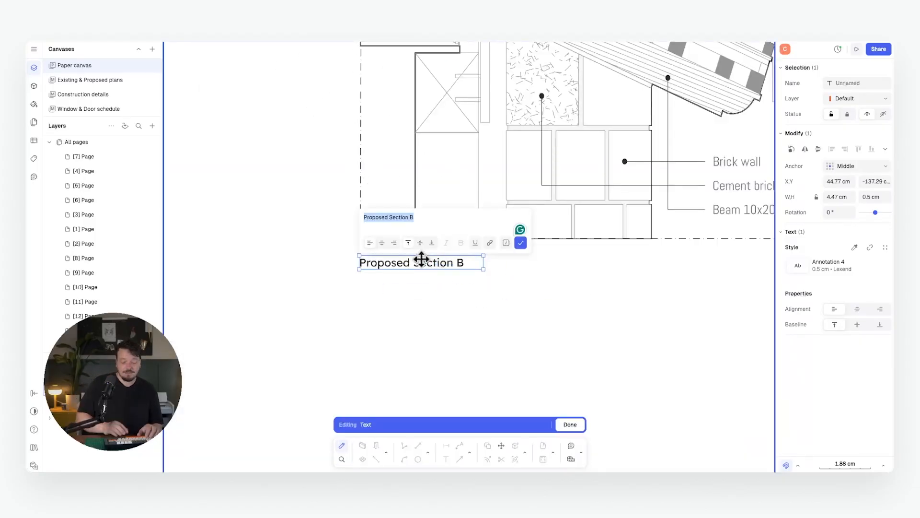
pyautogui.write('Typical')
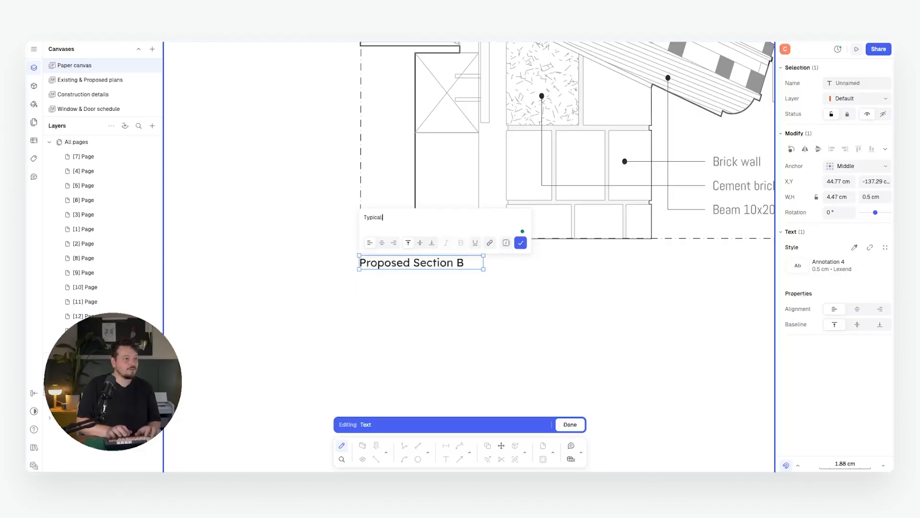
pyautogui.write(' Roof Eaves ')
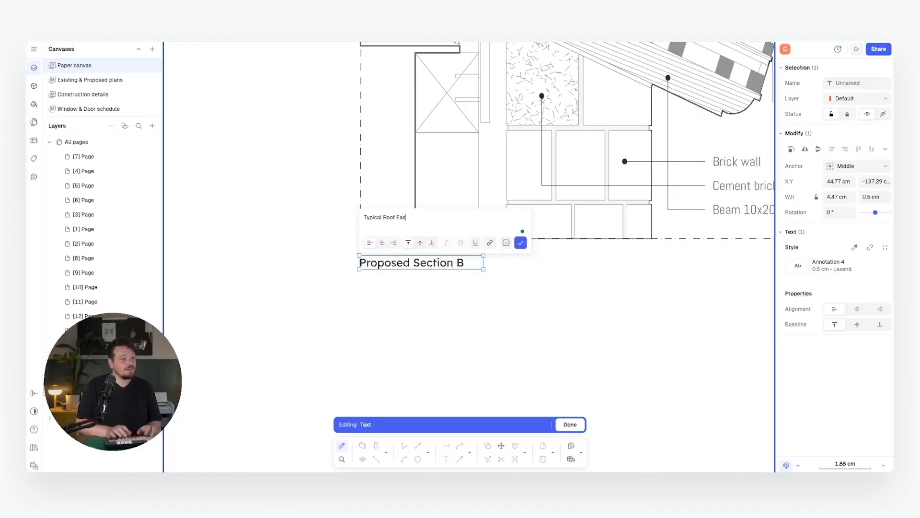
pyautogui.write('D')
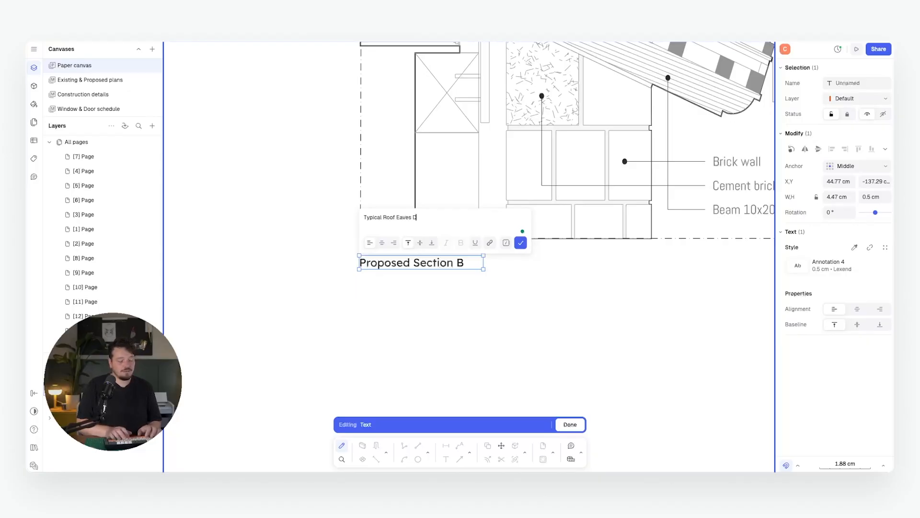
pyautogui.write('etail 1:20')
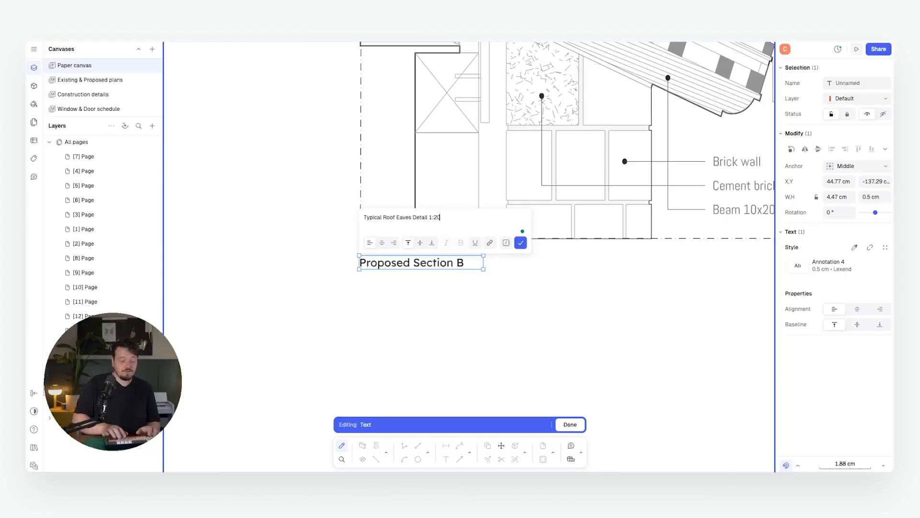
pyautogui.click(521, 242)
pyautogui.scroll(-5, 467, 283)
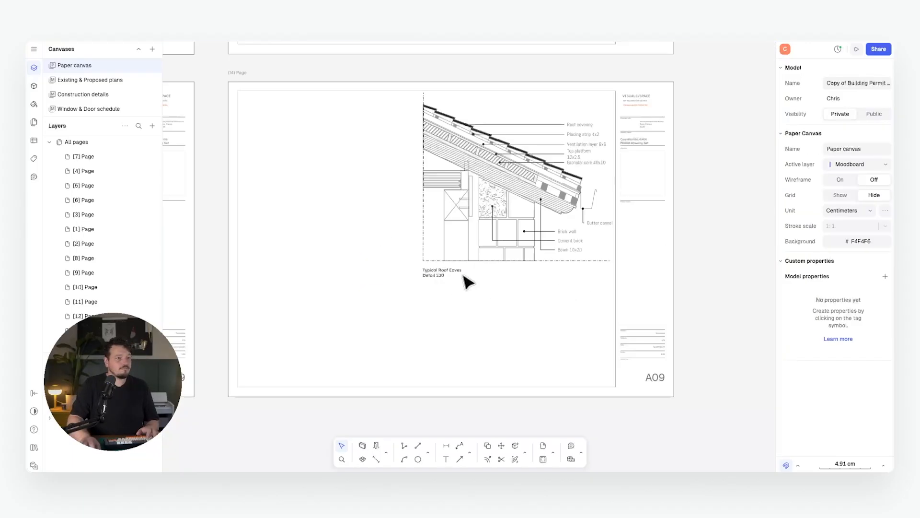
pyautogui.scroll(-3, 464, 276)
pyautogui.moveTo(464, 276); pyautogui.dragTo(525, 281, button='middle')
pyautogui.moveTo(573, 238); pyautogui.dragTo(627, 227, button='middle')
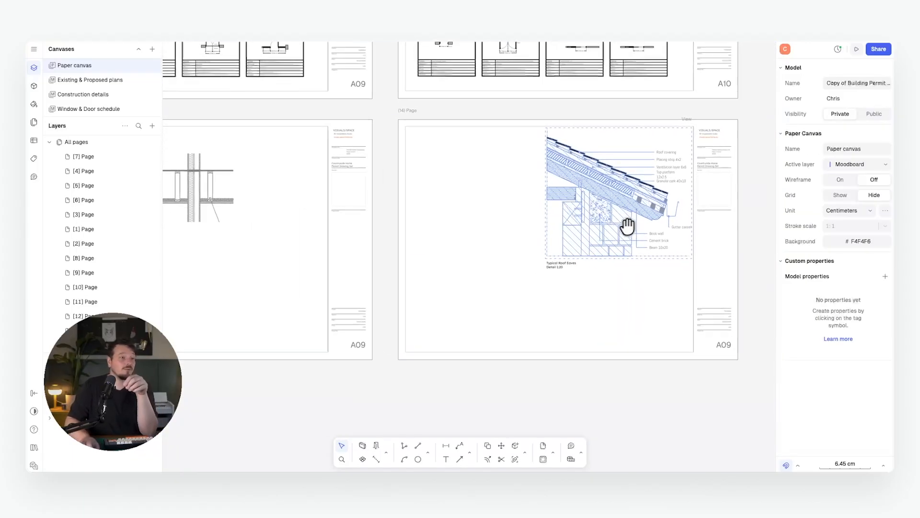
pyautogui.hscroll(-3, 594, 228)
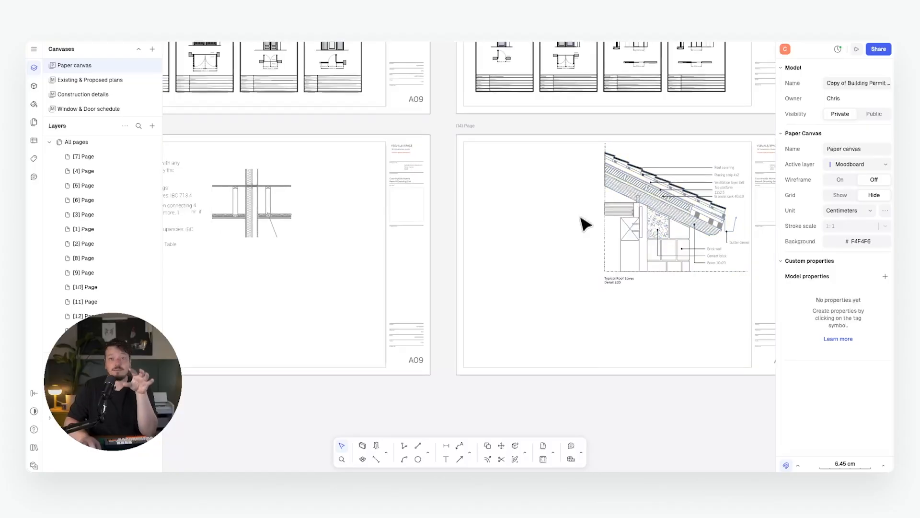
pyautogui.scroll(-3, 586, 222)
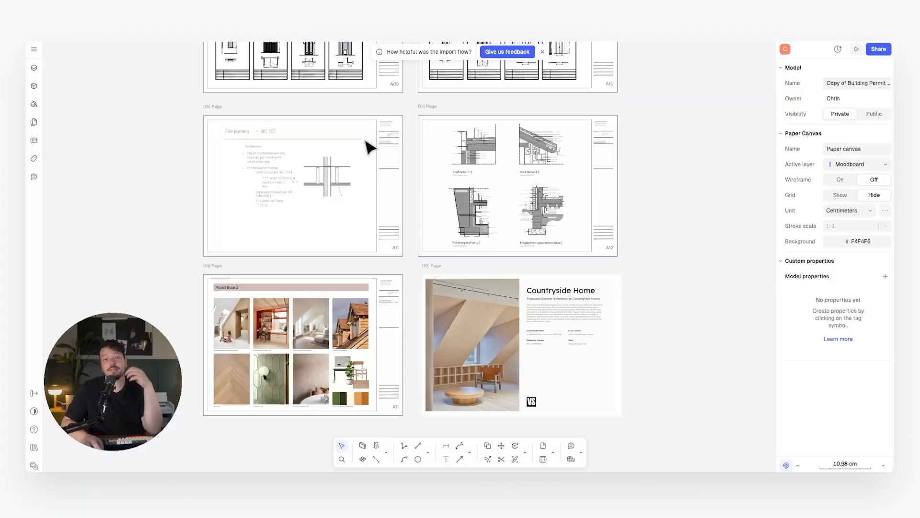
pyautogui.scroll(-1, 364, 155)
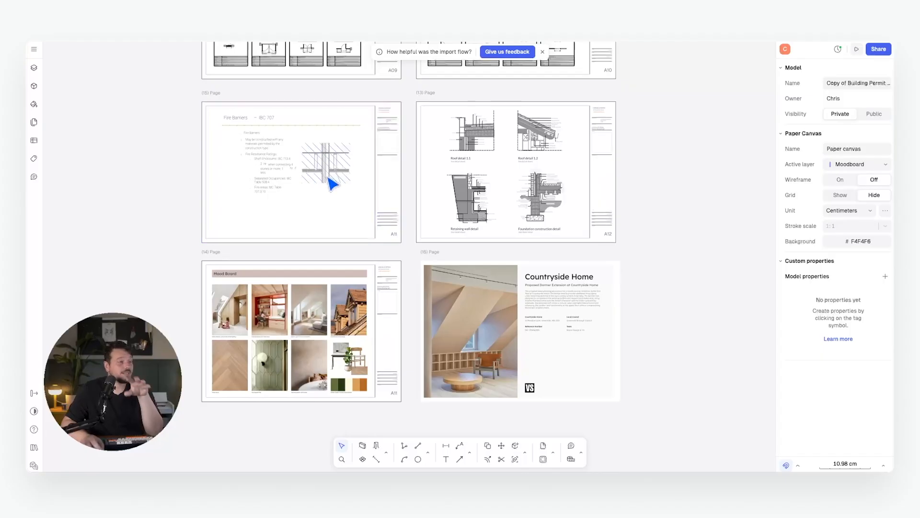
pyautogui.keyDown('ctrl'); pyautogui.scroll(3, 288, 165); pyautogui.keyUp('ctrl')
pyautogui.moveTo(412, 173); pyautogui.dragTo(261, 172, button='middle')
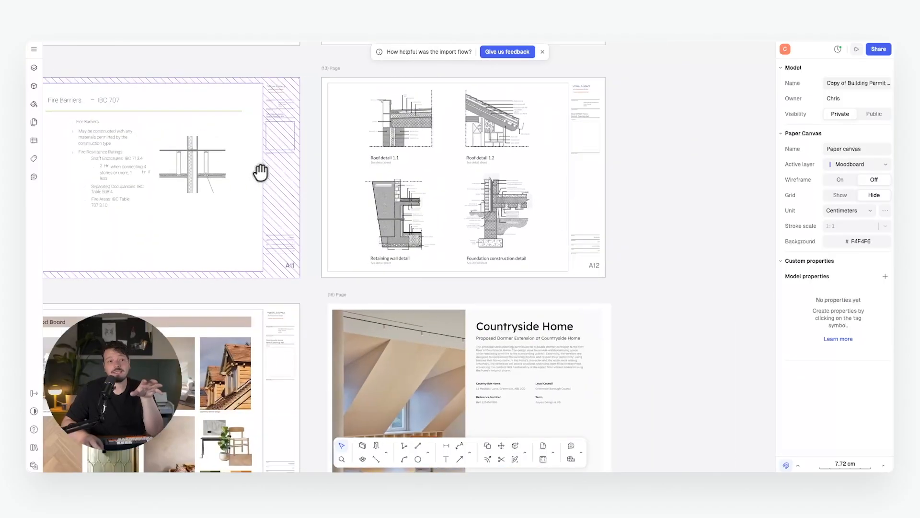
pyautogui.moveTo(481, 160); pyautogui.dragTo(469, 179, button='middle')
pyautogui.moveTo(294, 290); pyautogui.dragTo(480, 116, button='middle')
pyautogui.scroll(7, 360, 281)
pyautogui.scroll(-4, 360, 282)
pyautogui.moveTo(347, 271); pyautogui.dragTo(344, 243, button='middle')
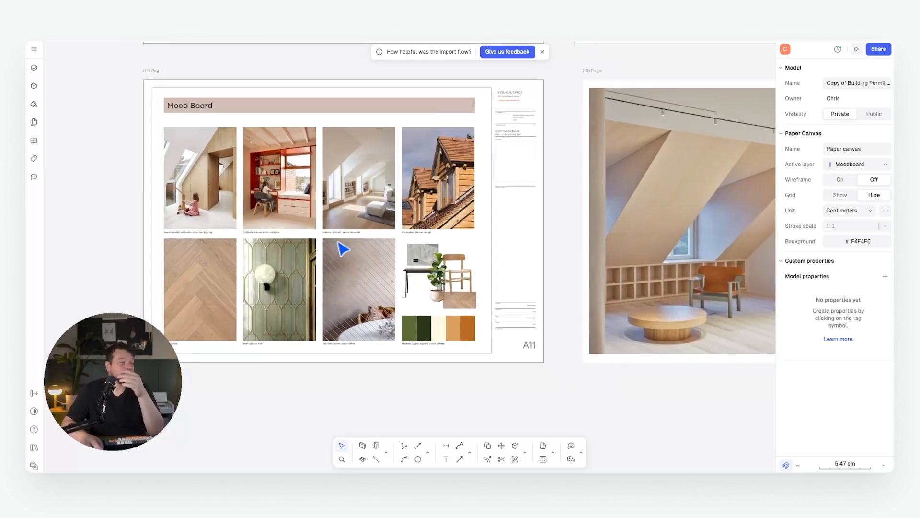
pyautogui.moveTo(772, 236); pyautogui.dragTo(427, 239, button='middle')
pyautogui.moveTo(398, 212); pyautogui.dragTo(462, 230, button='middle')
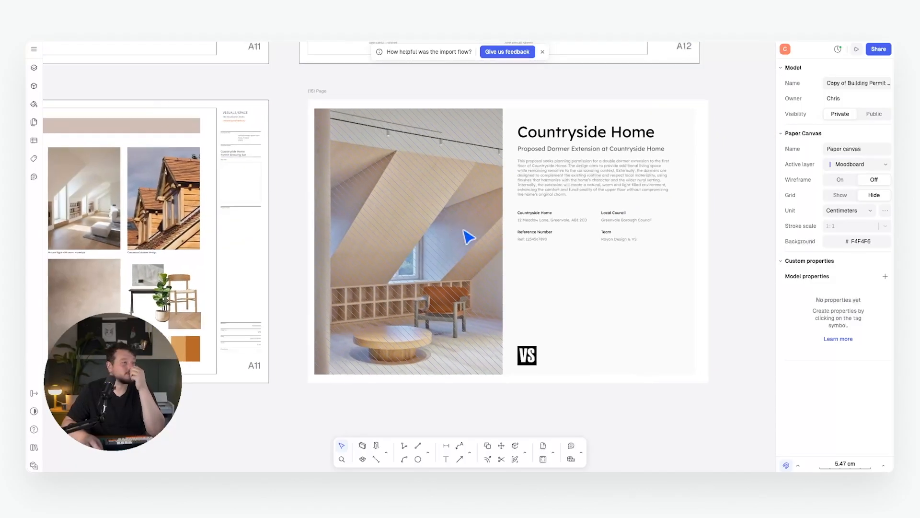
pyautogui.moveTo(317, 231); pyautogui.dragTo(465, 266, button='middle')
pyautogui.scroll(-5, 461, 278)
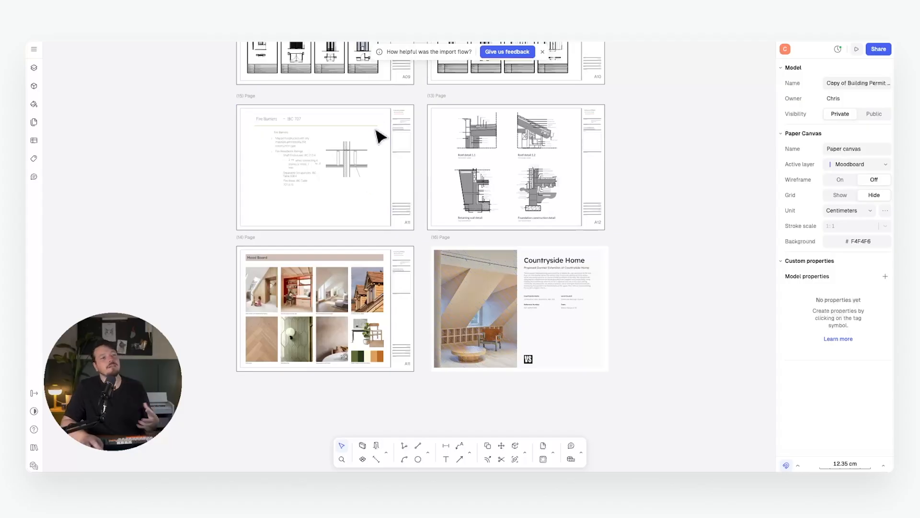
pyautogui.click(410, 136)
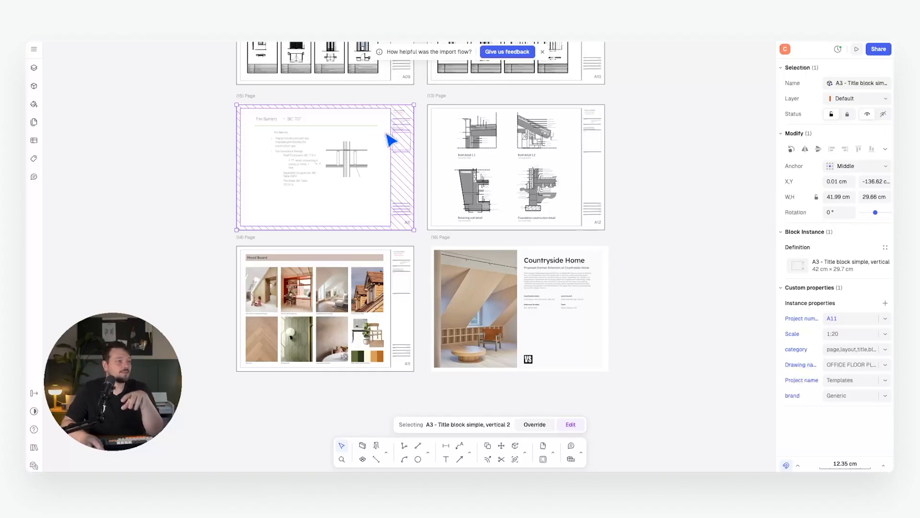
# Add a new A3 page to the set from the Layers panel.
pyautogui.click(176, 140)
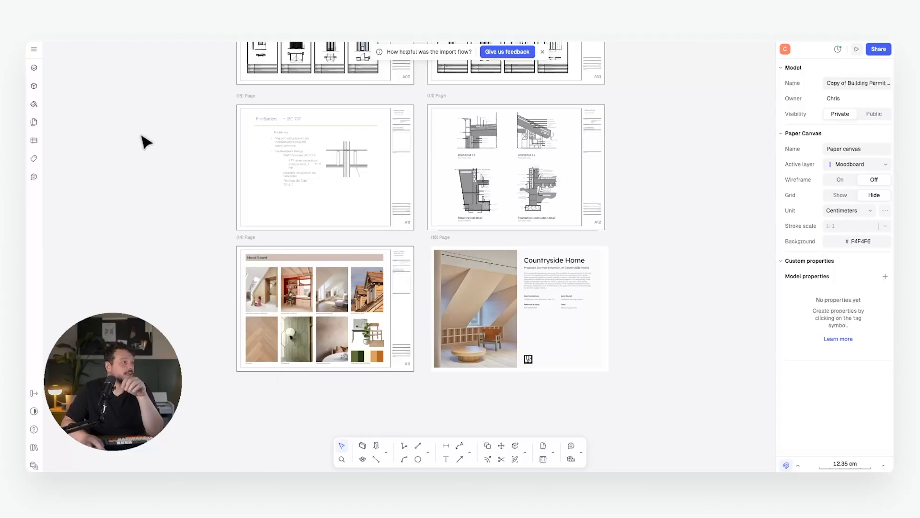
pyautogui.click(34, 68)
pyautogui.click(151, 125)
pyautogui.click(158, 157)
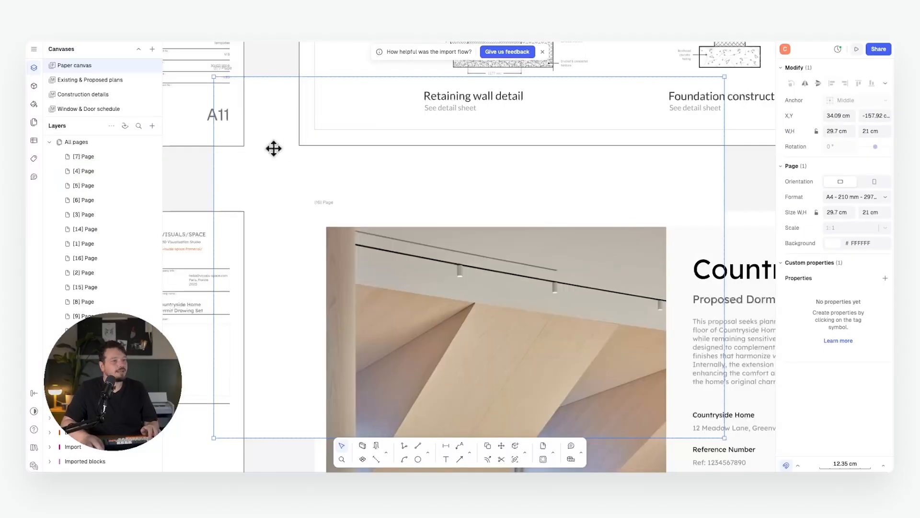
pyautogui.click(550, 177)
pyautogui.click(858, 246)
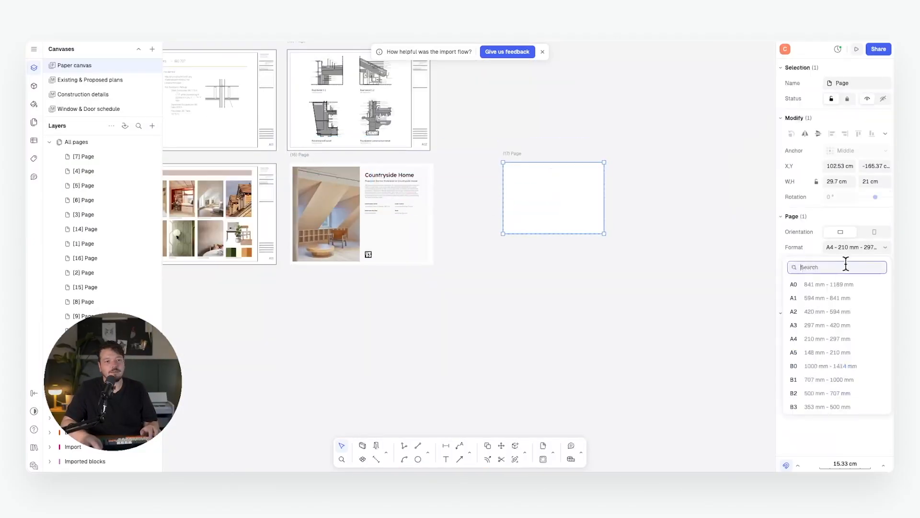
pyautogui.click(838, 323)
pyautogui.click(551, 159)
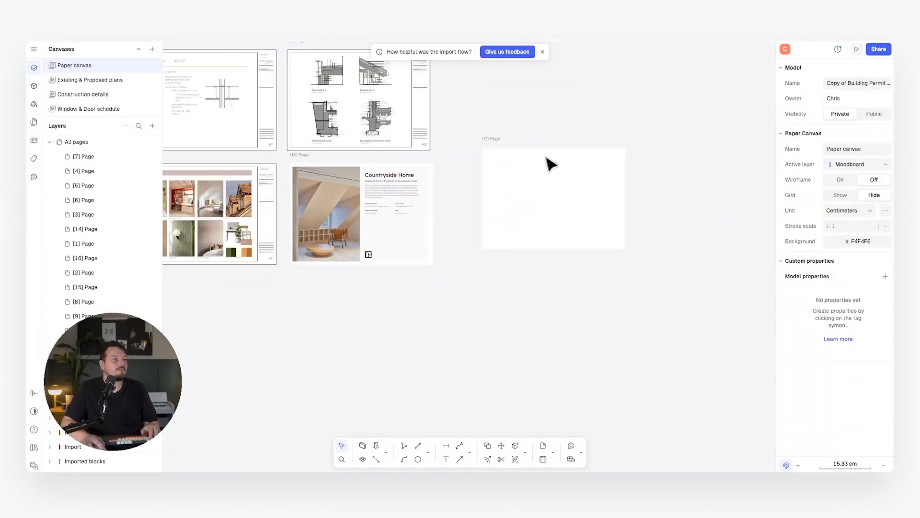
# Copy the A12 title block onto the new page 17.
pyautogui.click(421, 135)
pyautogui.press('c')
pyautogui.click(430, 151)
pyautogui.click(630, 265)
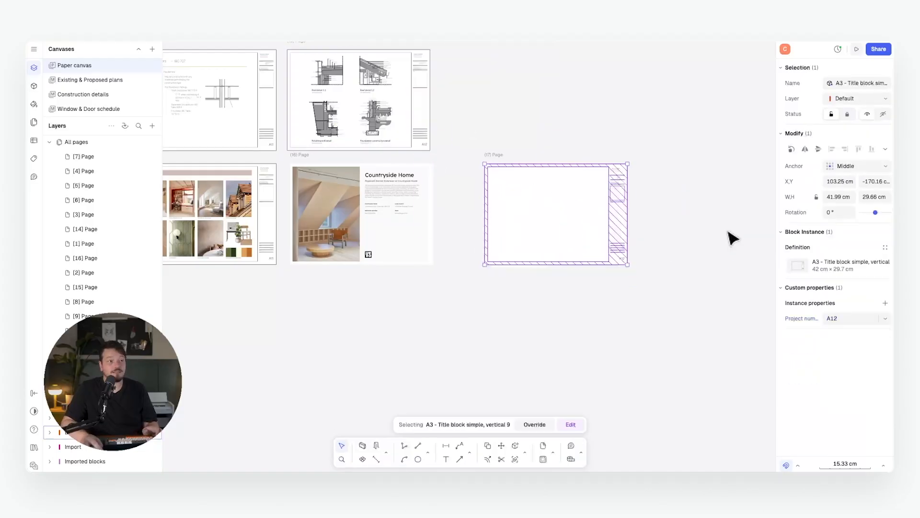
pyautogui.click(678, 222)
# Zoom in on the copied title block to check its drawing name and key plan.
pyautogui.scroll(5, 637, 177)
pyautogui.scroll(6, 527, 194)
pyautogui.moveTo(527, 195); pyautogui.dragTo(551, 130, button='middle')
pyautogui.scroll(-2, 554, 124)
pyautogui.scroll(-6, 689, 144)
pyautogui.moveTo(692, 197); pyautogui.dragTo(656, 134, button='middle')
pyautogui.scroll(8, 567, 140)
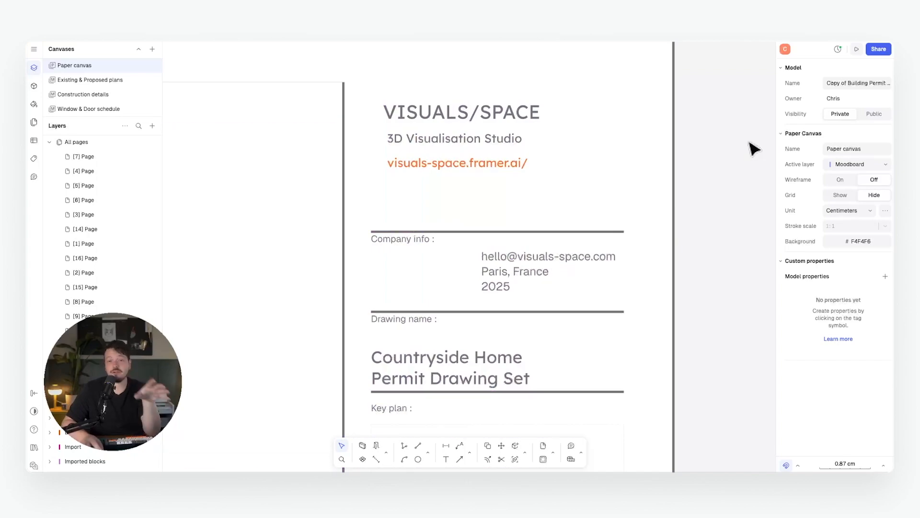
pyautogui.scroll(-2, 718, 137)
pyautogui.moveTo(709, 223); pyautogui.dragTo(607, 123, button='middle')
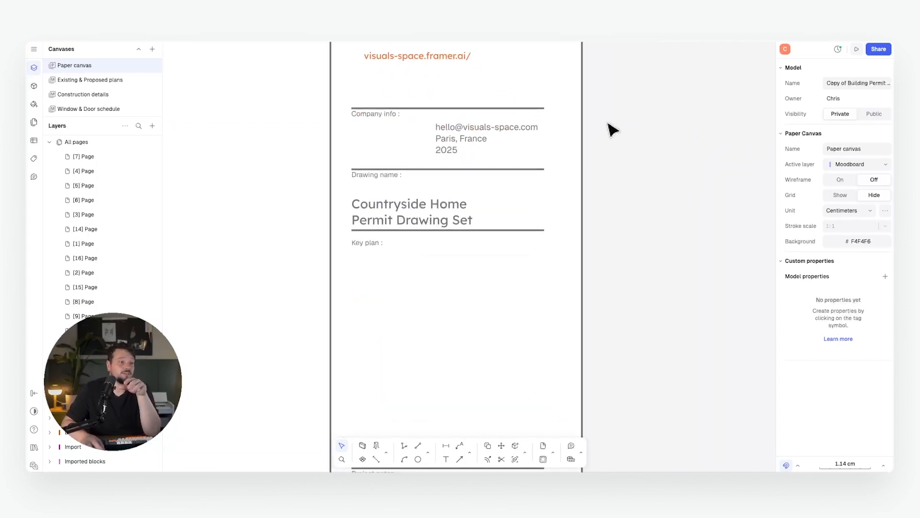
# Pan and zoom across the new sheet to inspect its empty drawing area.
pyautogui.scroll(-4, 653, 197)
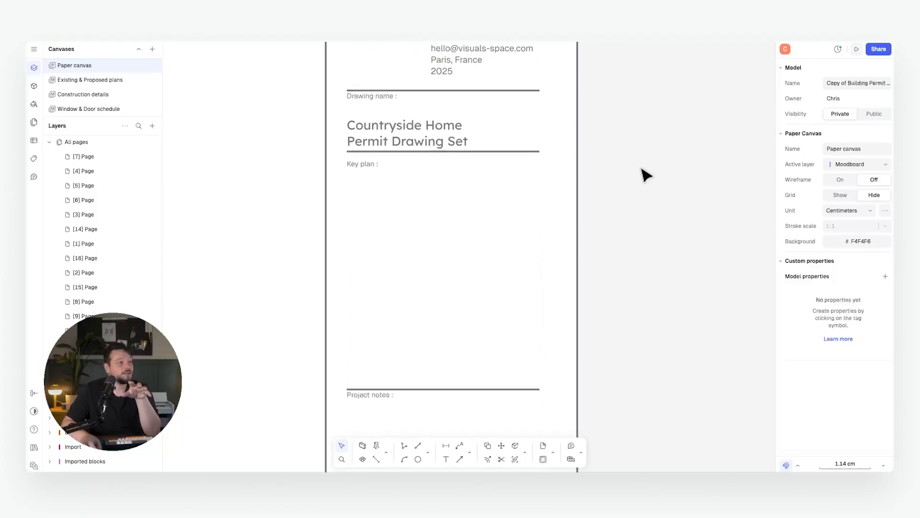
pyautogui.scroll(-8, 626, 148)
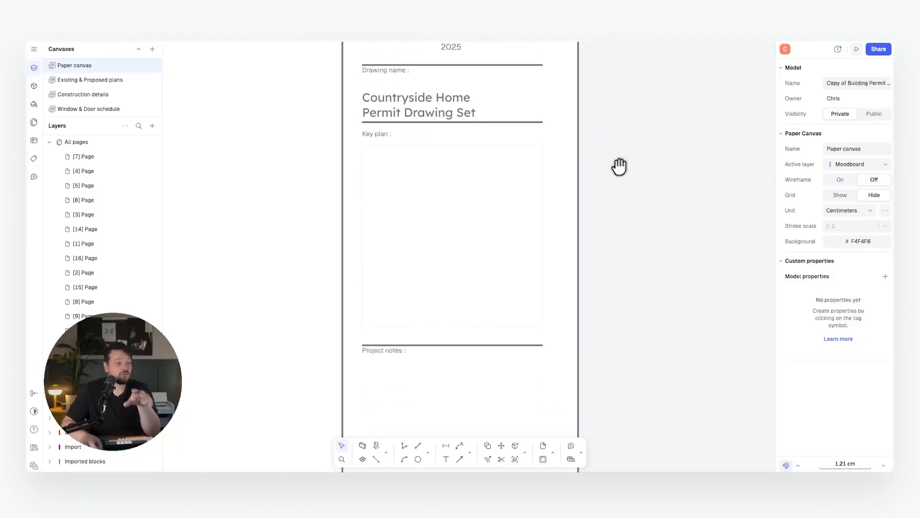
pyautogui.scroll(-12, 631, 266)
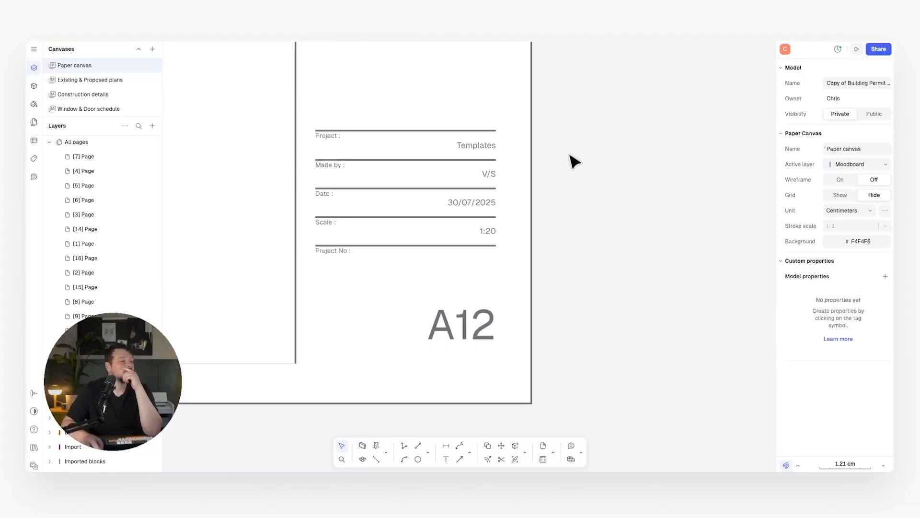
pyautogui.scroll(-8, 570, 154)
pyautogui.moveTo(574, 142); pyautogui.dragTo(539, 259, button='middle')
pyautogui.scroll(3, 534, 230)
pyautogui.scroll(1, 549, 210)
pyautogui.scroll(2, 544, 225)
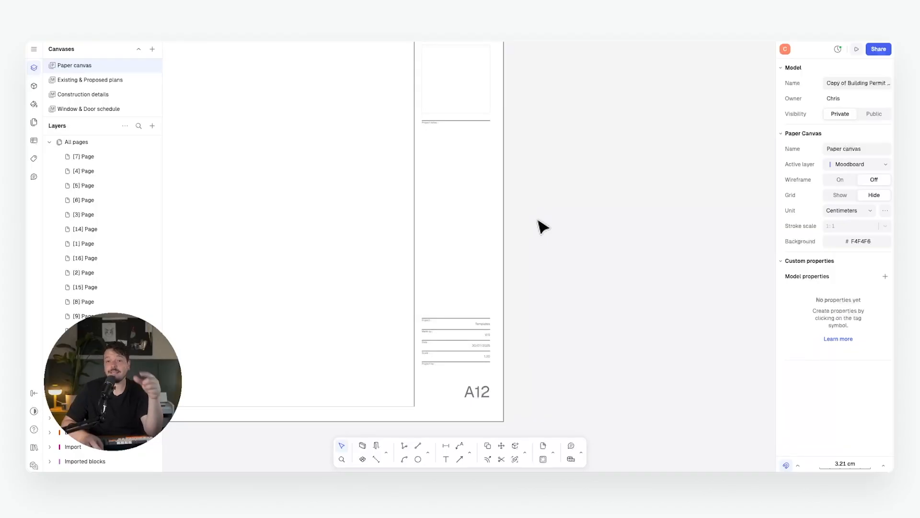
pyautogui.moveTo(529, 201); pyautogui.dragTo(562, 221, button='middle')
pyautogui.scroll(-2, 561, 220)
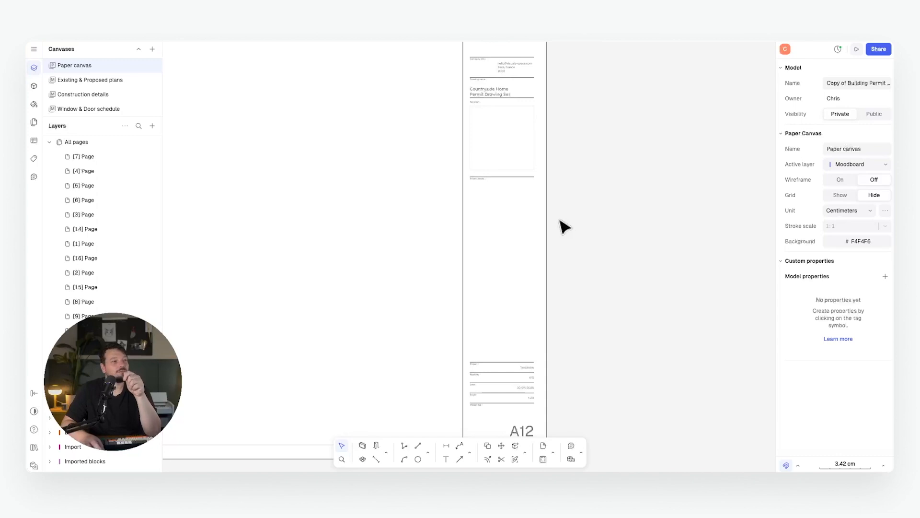
pyautogui.scroll(-5, 561, 226)
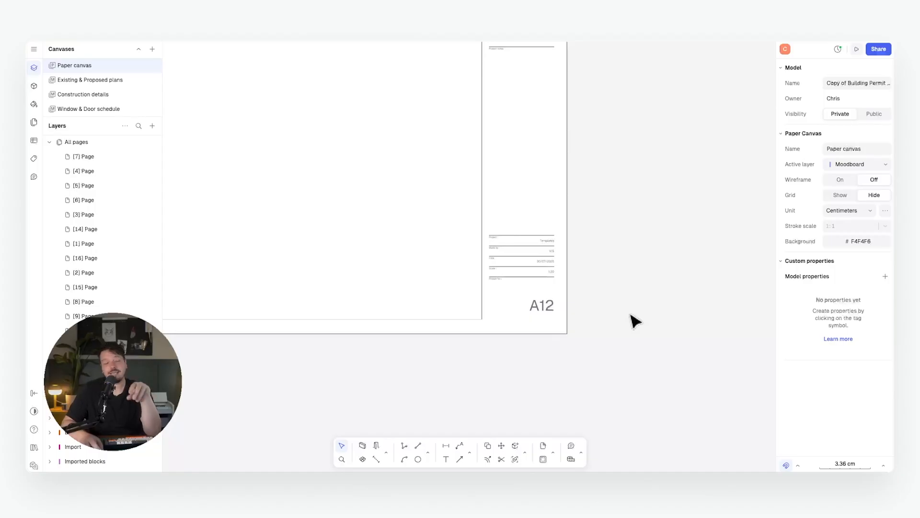
pyautogui.scroll(10, 551, 283)
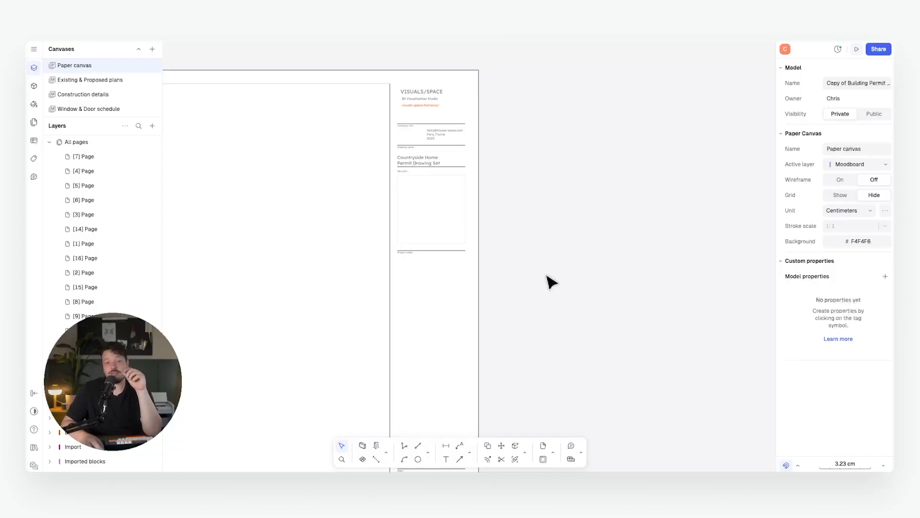
pyautogui.scroll(-5, 548, 267)
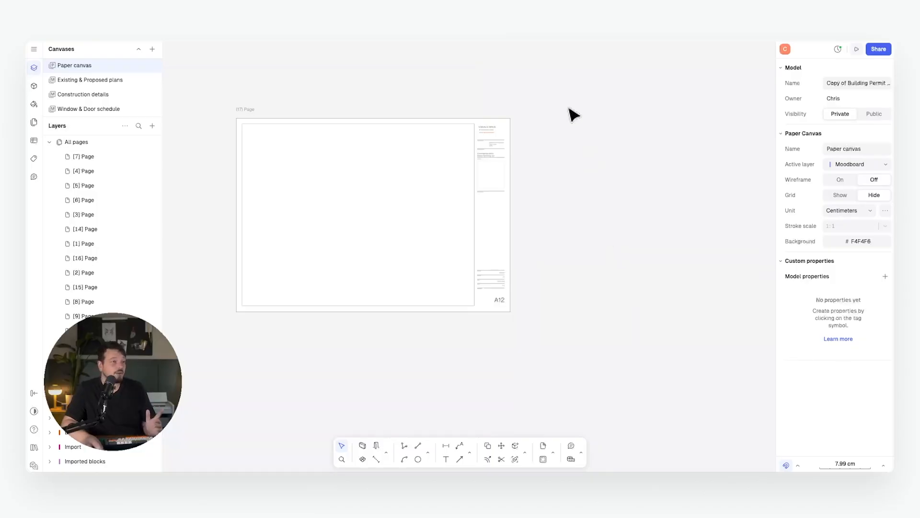
# Duplicate page 17 with its title block, placing the copy directly below it.
pyautogui.moveTo(571, 109); pyautogui.dragTo(239, 362)
pyautogui.hotkey('shift', 'd')
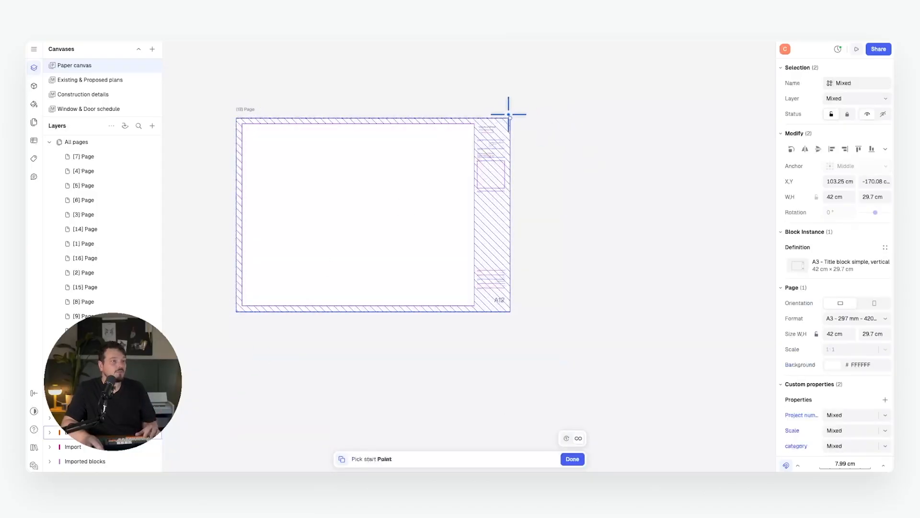
pyautogui.click(510, 118)
pyautogui.click(509, 320)
pyautogui.press('Escape')
pyautogui.moveTo(556, 328); pyautogui.dragTo(545, 227, button='middle')
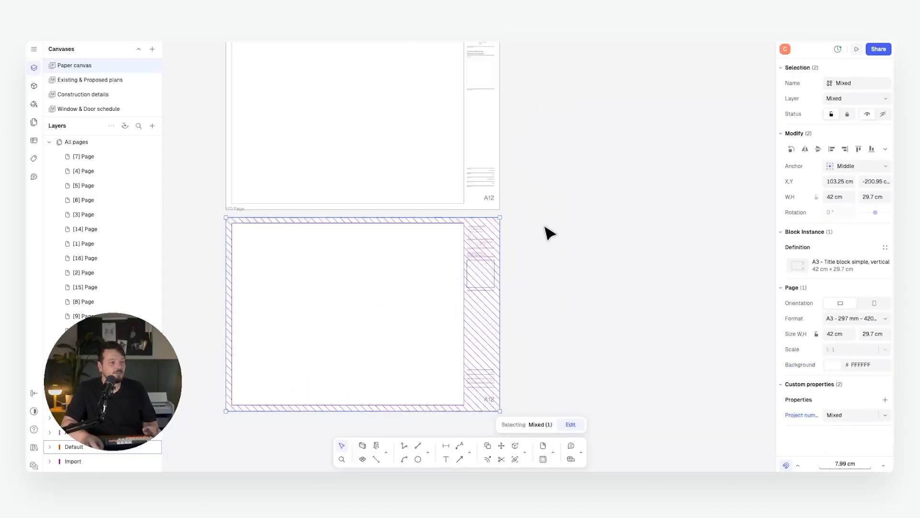
pyautogui.press('Escape')
# Unblock the copied page's title block into loose, unlinked shapes.
pyautogui.click(476, 259)
pyautogui.rightClick(472, 257)
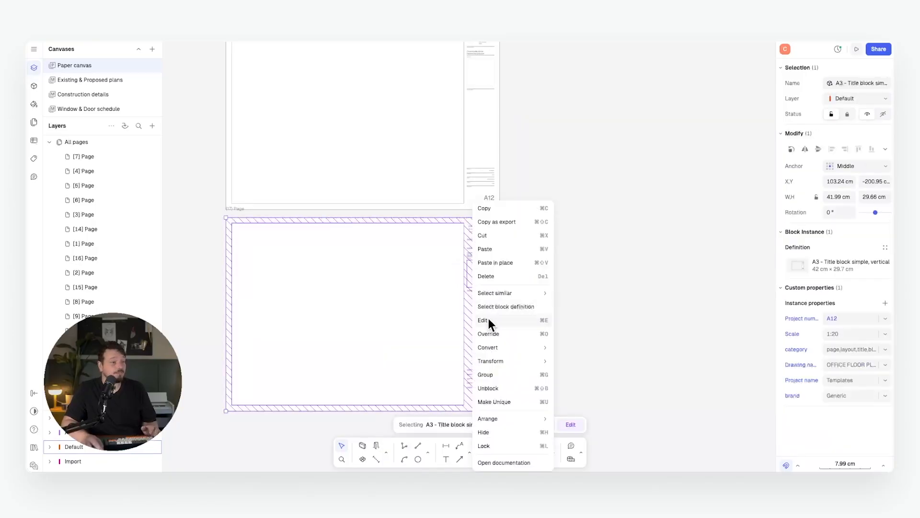
pyautogui.click(509, 386)
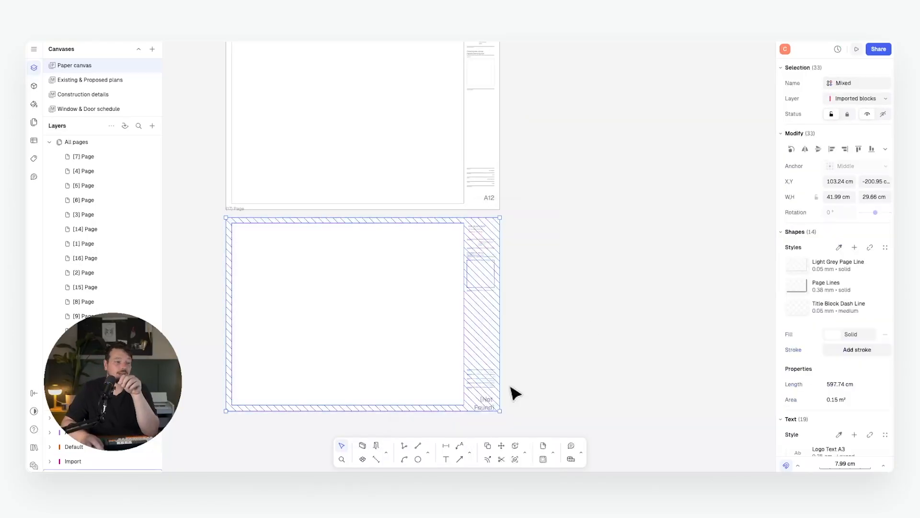
pyautogui.click(589, 331)
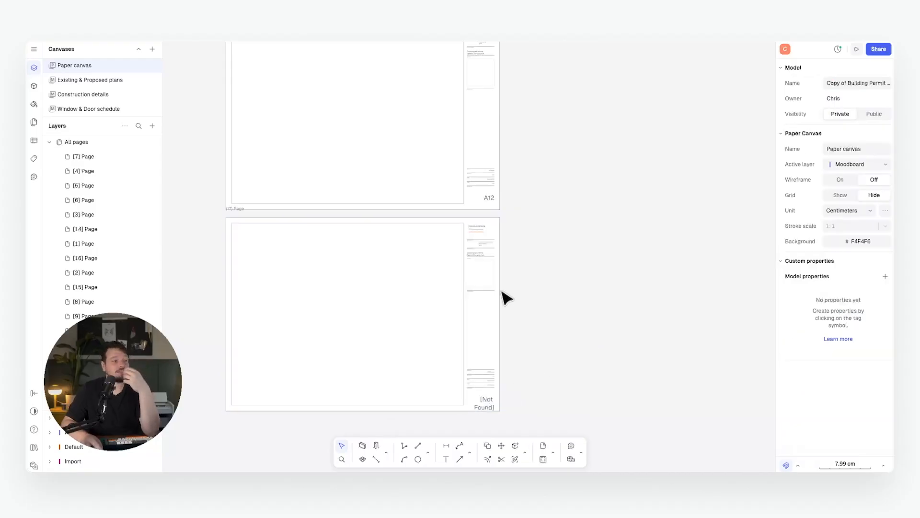
# Inspect the loose parts: hatched path, page frame line, and title-block text lines.
pyautogui.scroll(10, 474, 249)
pyautogui.click(480, 243)
pyautogui.click(474, 236)
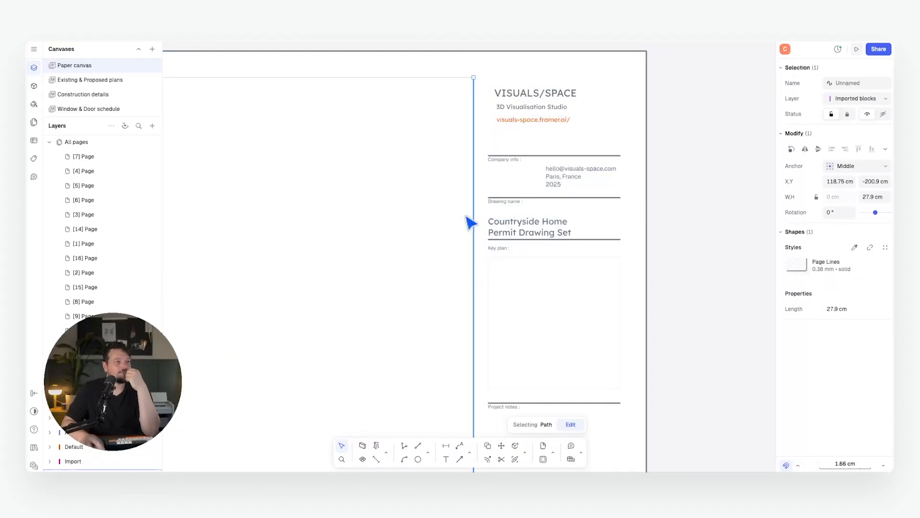
pyautogui.click(521, 73)
pyautogui.click(539, 102)
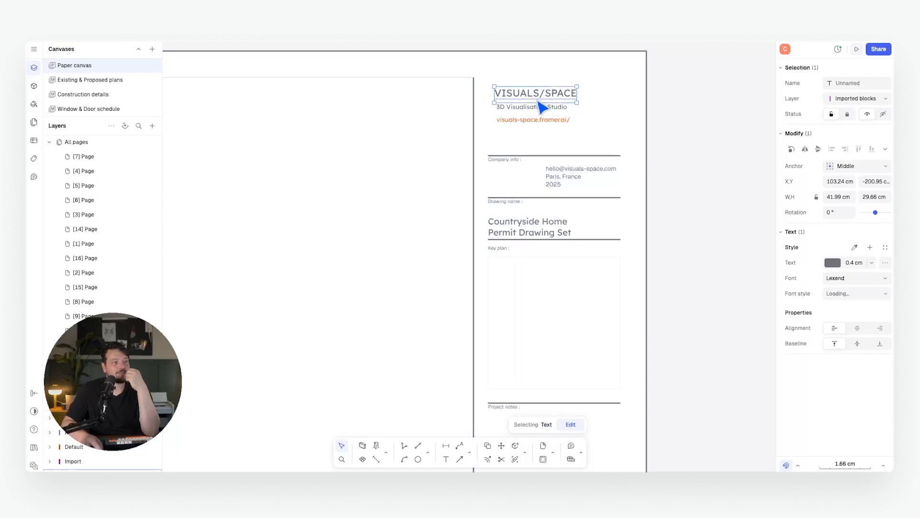
pyautogui.click(536, 117)
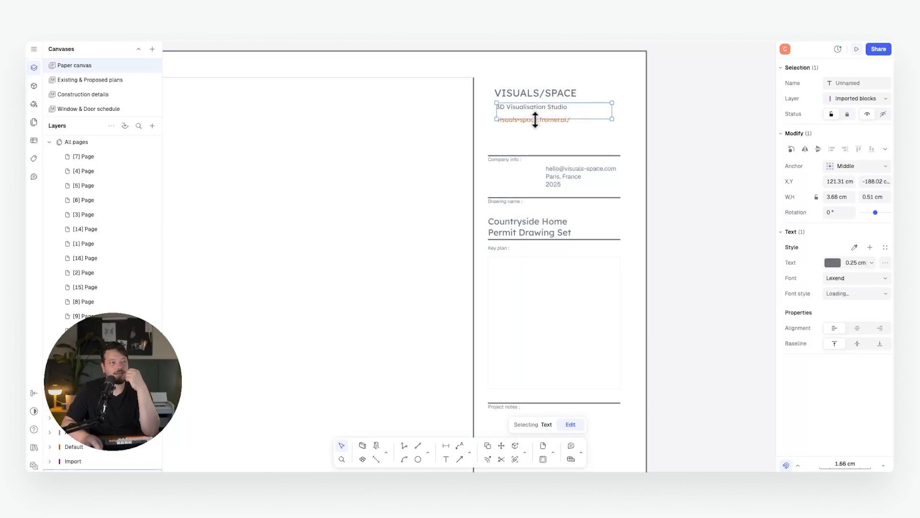
pyautogui.click(682, 201)
pyautogui.scroll(8, 549, 160)
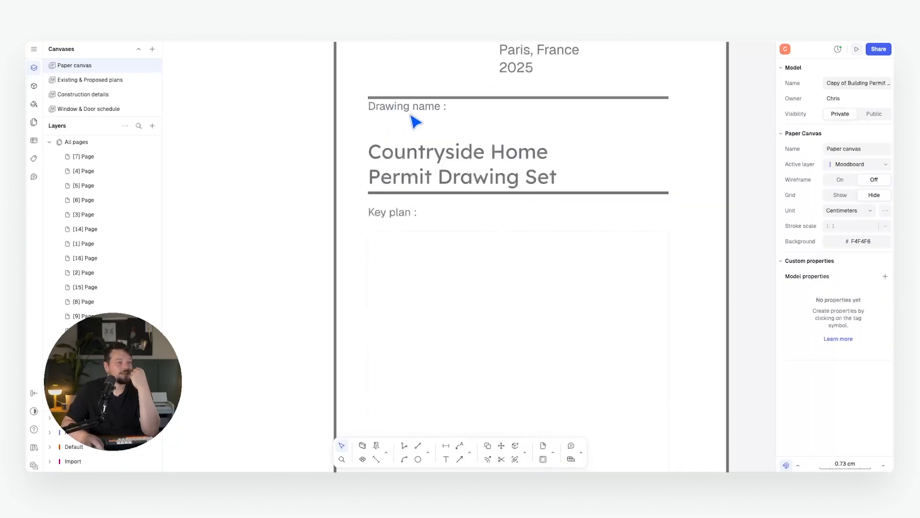
pyautogui.scroll(-5, 411, 114)
pyautogui.scroll(-5, 422, 136)
pyautogui.scroll(5, 431, 268)
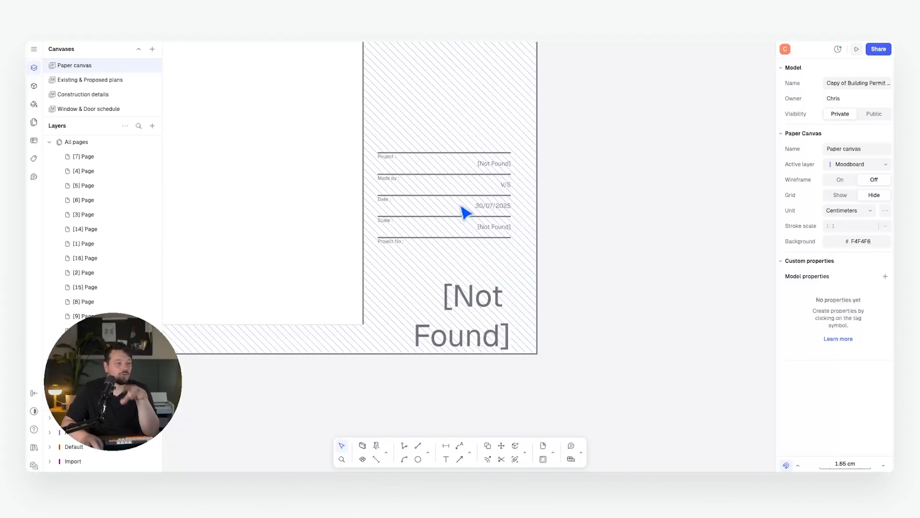
pyautogui.scroll(-10, 464, 211)
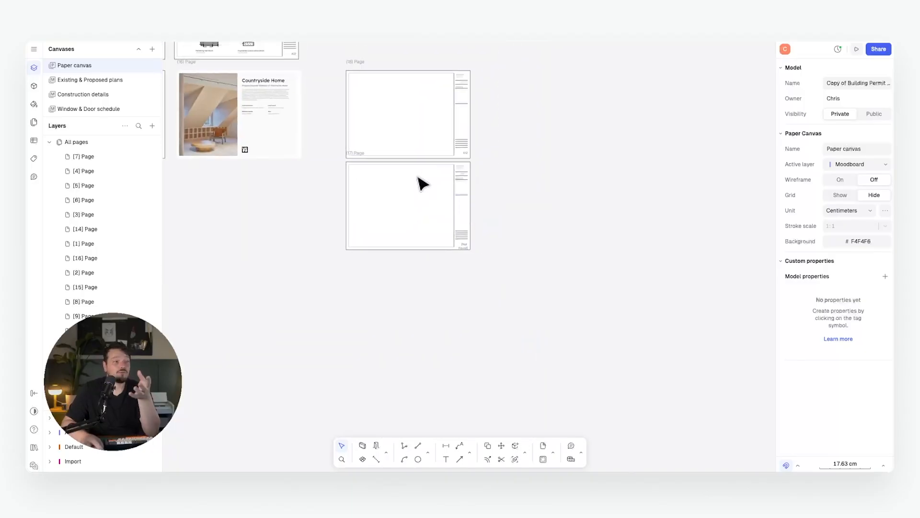
pyautogui.scroll(5, 417, 158)
# Delete the title block from page 18, leaving the page empty.
pyautogui.click(270, 69)
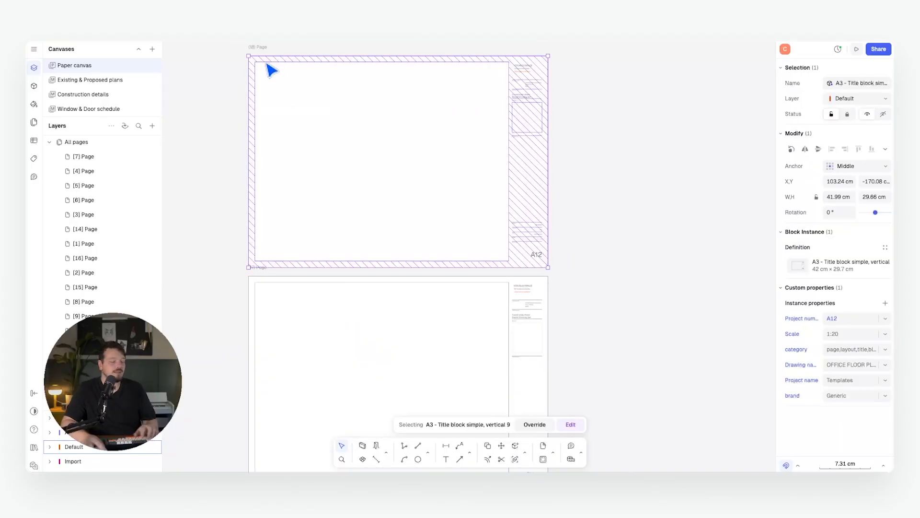
pyautogui.press('Delete')
pyautogui.moveTo(597, 98); pyautogui.dragTo(597, 111, button='middle')
pyautogui.scroll(1, 356, 80)
pyautogui.moveTo(354, 81); pyautogui.dragTo(400, 121, button='middle')
pyautogui.scroll(1, 353, 93)
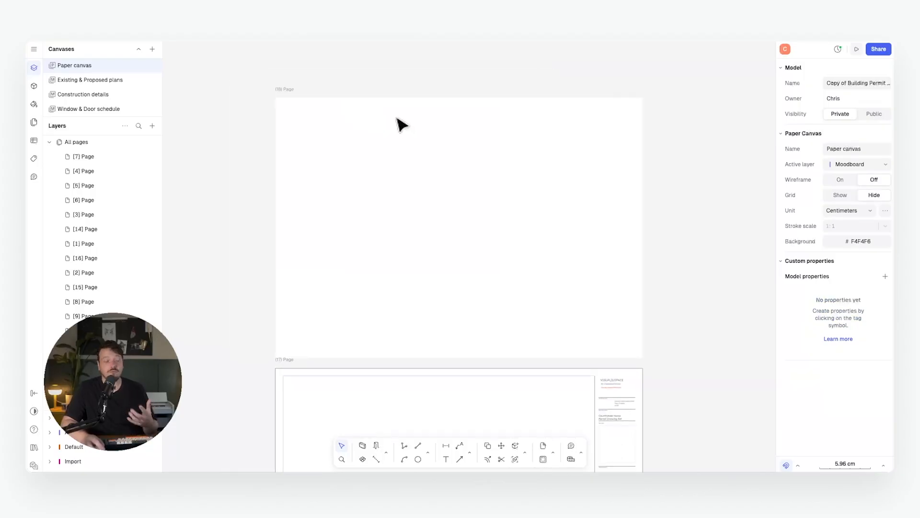
# Draw a vertical line near page 18's right edge, from top to bottom edge.
pyautogui.click(417, 445)
pyautogui.click(594, 376)
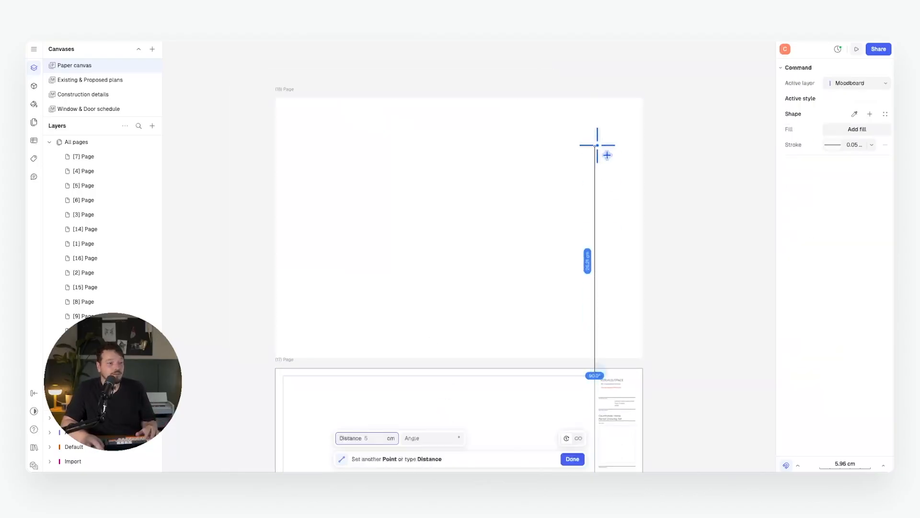
pyautogui.click(595, 98)
pyautogui.press('Escape')
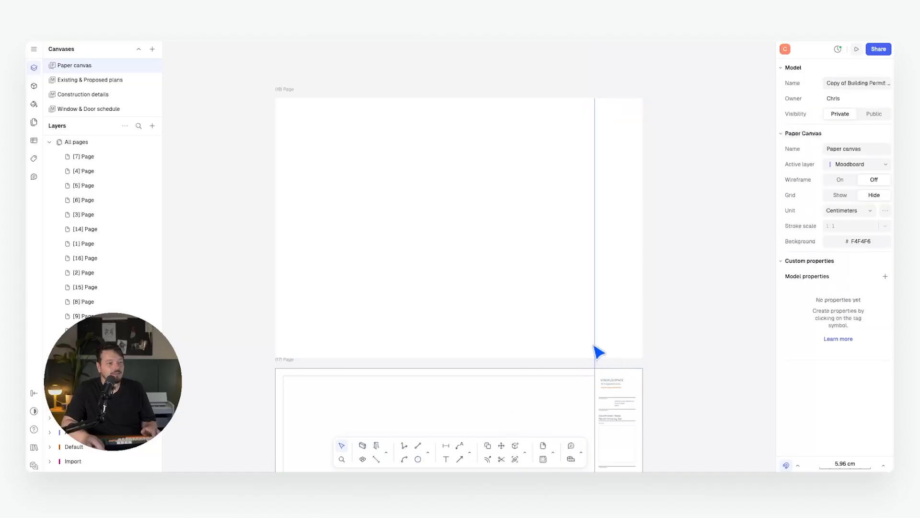
pyautogui.click(595, 354)
pyautogui.moveTo(595, 375); pyautogui.dragTo(595, 358)
pyautogui.press('Escape')
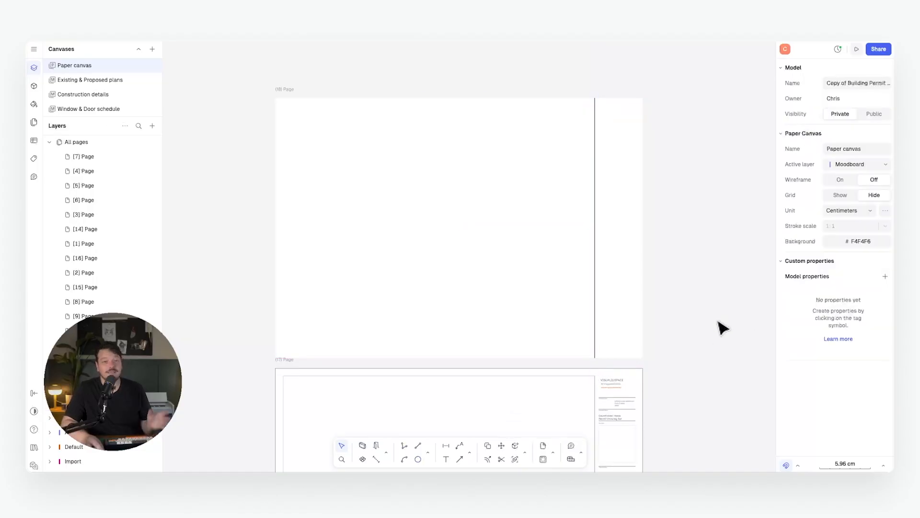
pyautogui.hscroll(2, 694, 317)
pyautogui.scroll(-1, 693, 317)
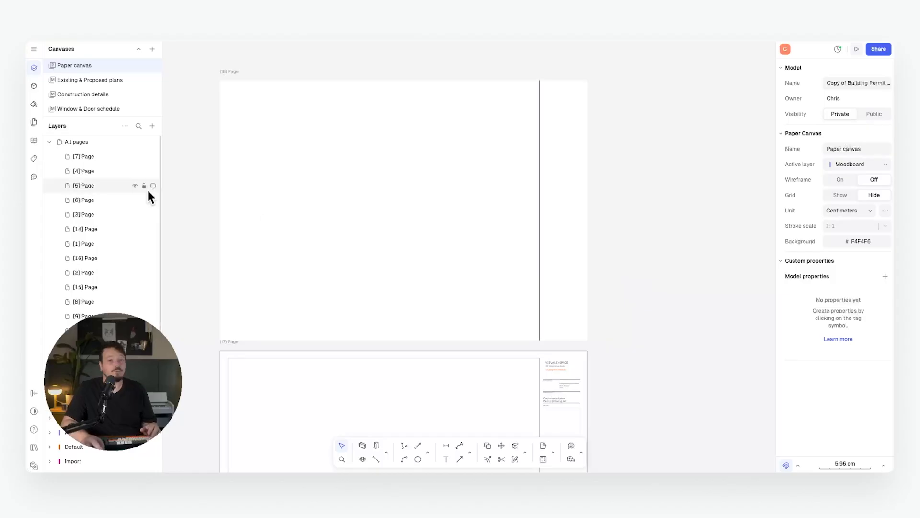
# Import the SMALL LOGO.png image from the main menu onto the canvas.
pyautogui.click(34, 49)
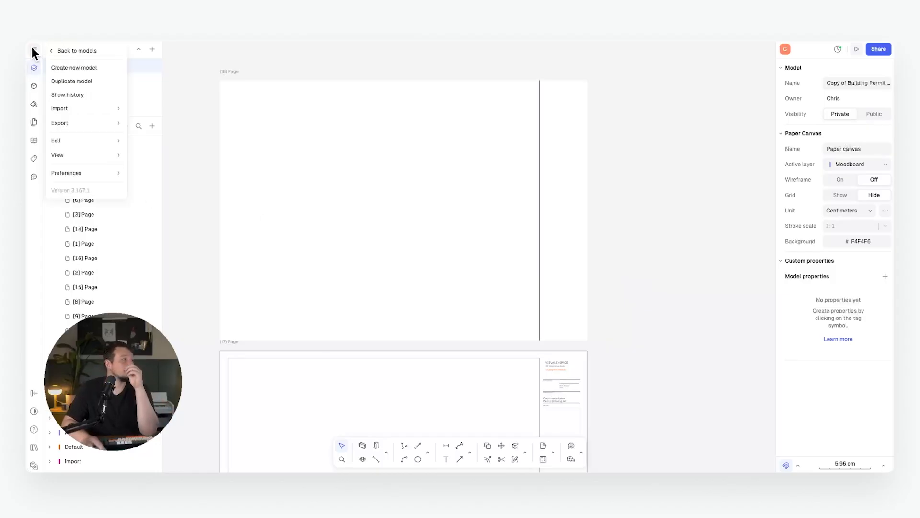
pyautogui.moveTo(102, 122)
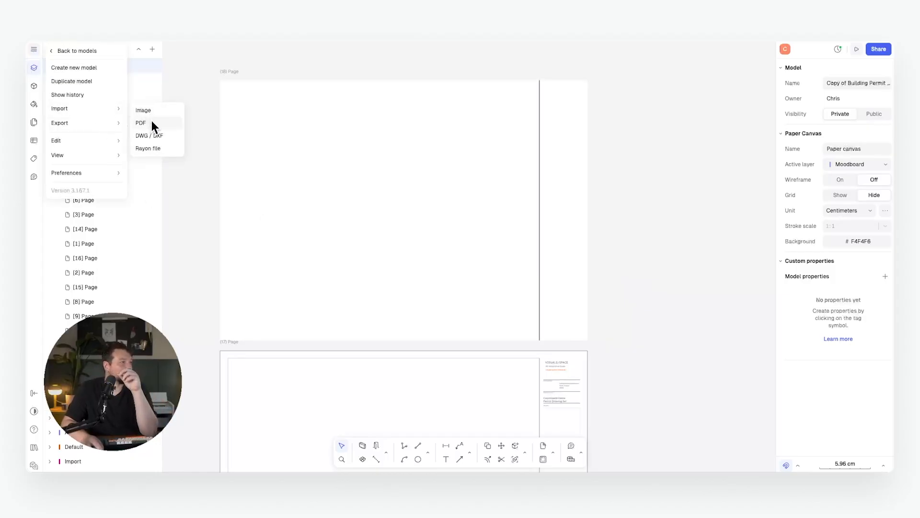
pyautogui.click(158, 112)
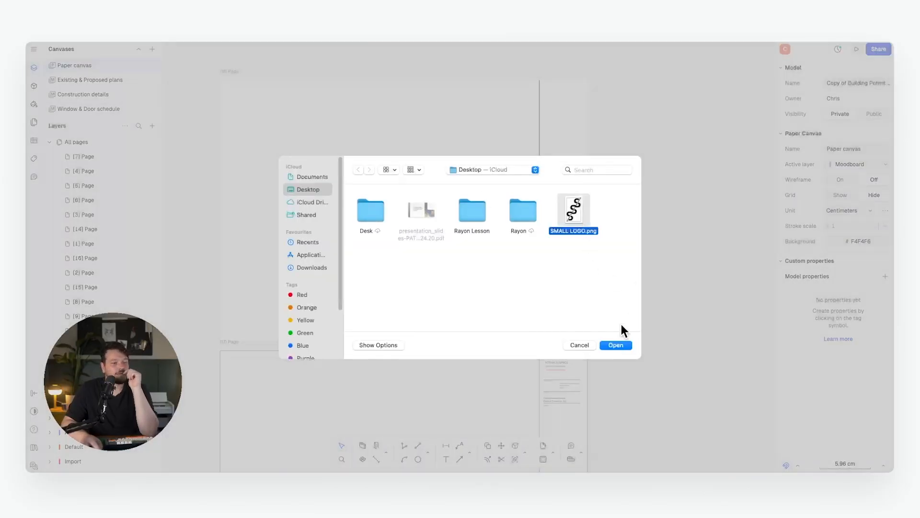
pyautogui.click(617, 344)
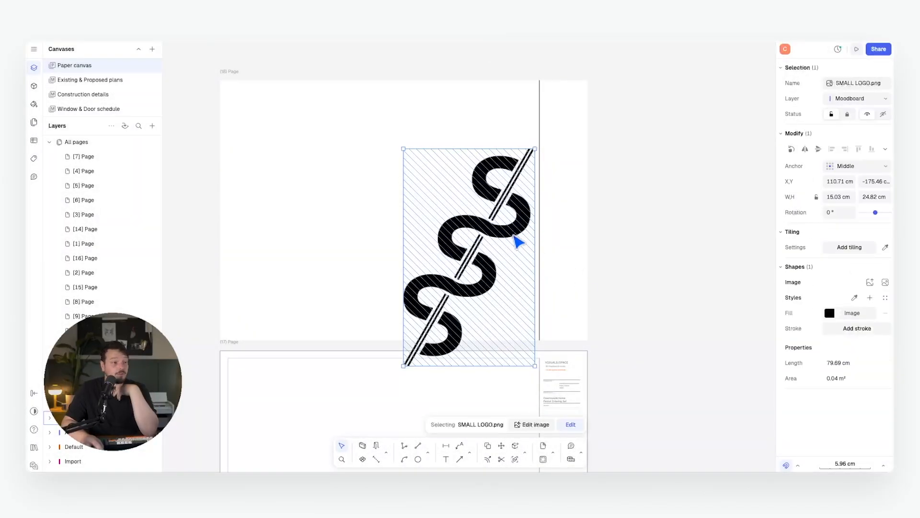
# Move the logo to the top of the right title strip and shrink it to about 4 cm wide.
pyautogui.moveTo(519, 242); pyautogui.dragTo(550, 173)
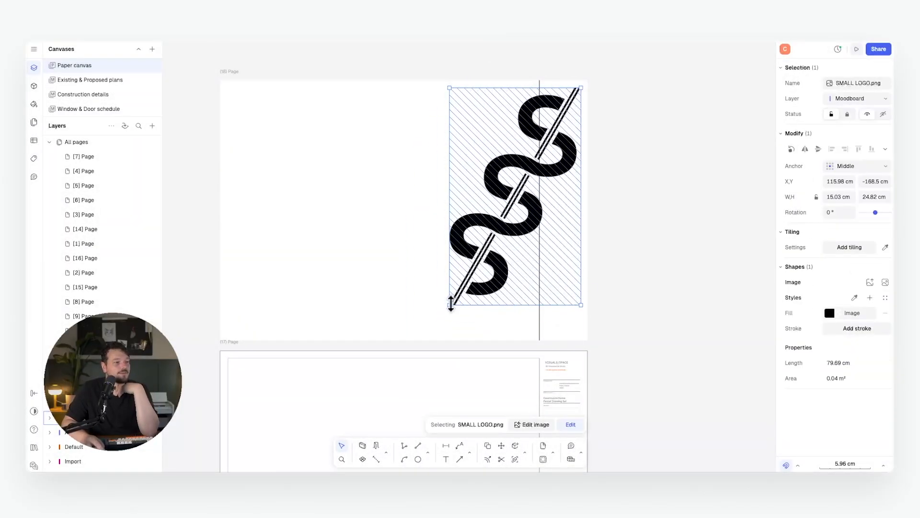
pyautogui.moveTo(450, 304); pyautogui.dragTo(547, 150)
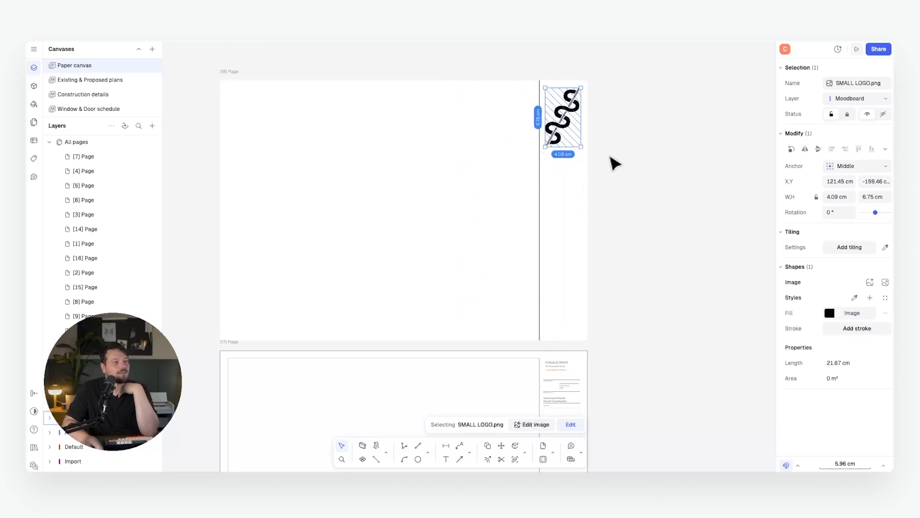
pyautogui.click(610, 158)
pyautogui.scroll(6, 572, 103)
pyautogui.scroll(-4, 578, 111)
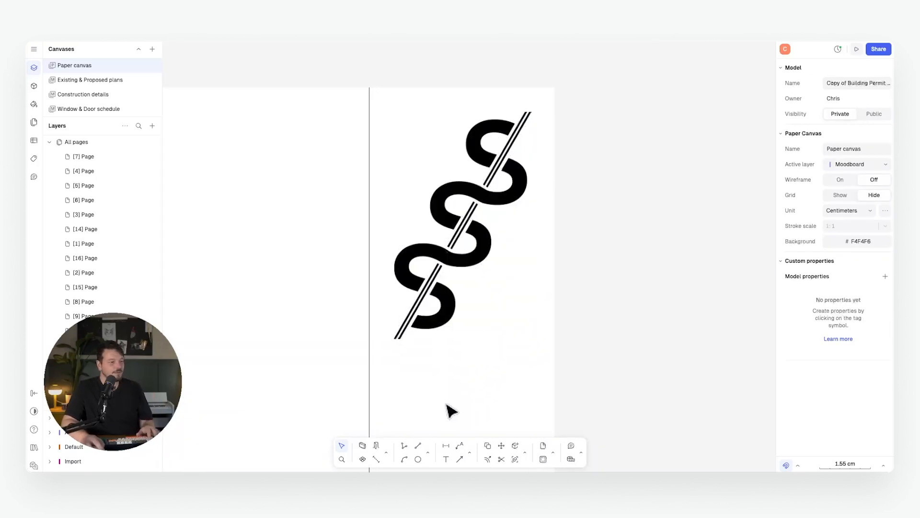
# Place a horizontal guideline at the page's top corner and move it 0.8 cm down.
pyautogui.click(471, 449)
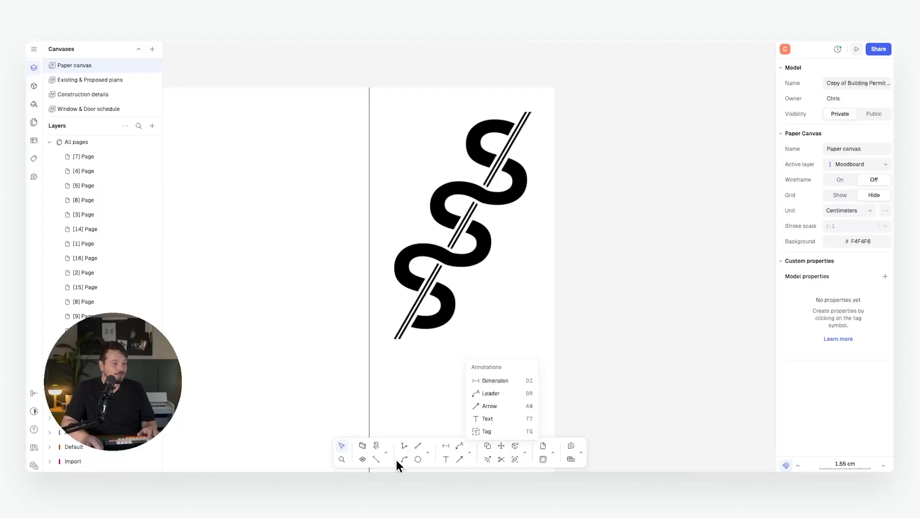
pyautogui.click(377, 459)
pyautogui.click(554, 87)
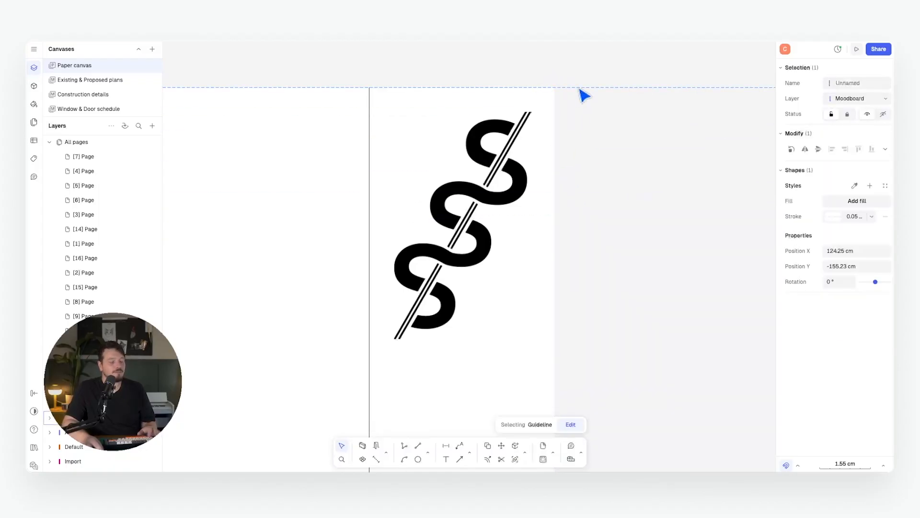
pyautogui.press('m')
pyautogui.click(553, 87)
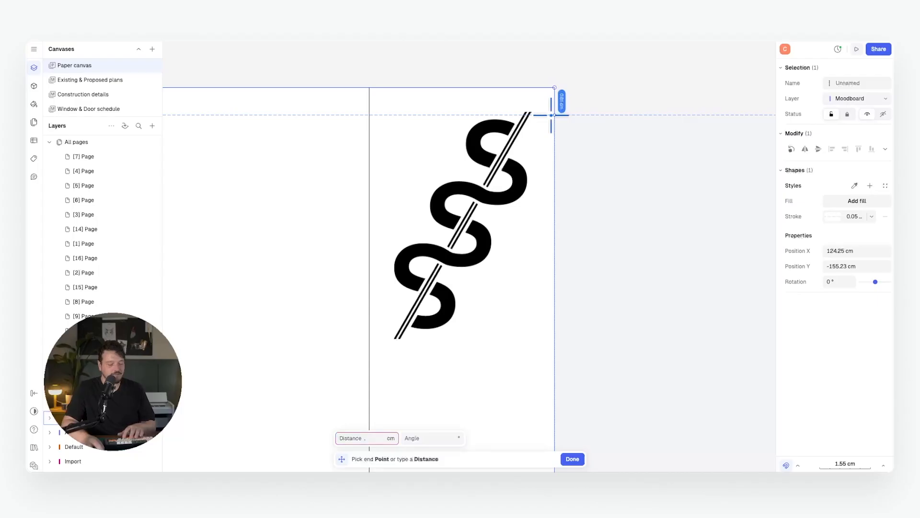
pyautogui.press('Return')
pyautogui.click(551, 115)
# Add a vertical guideline at the logo's left edge and snap the logo corner onto it.
pyautogui.click(429, 451)
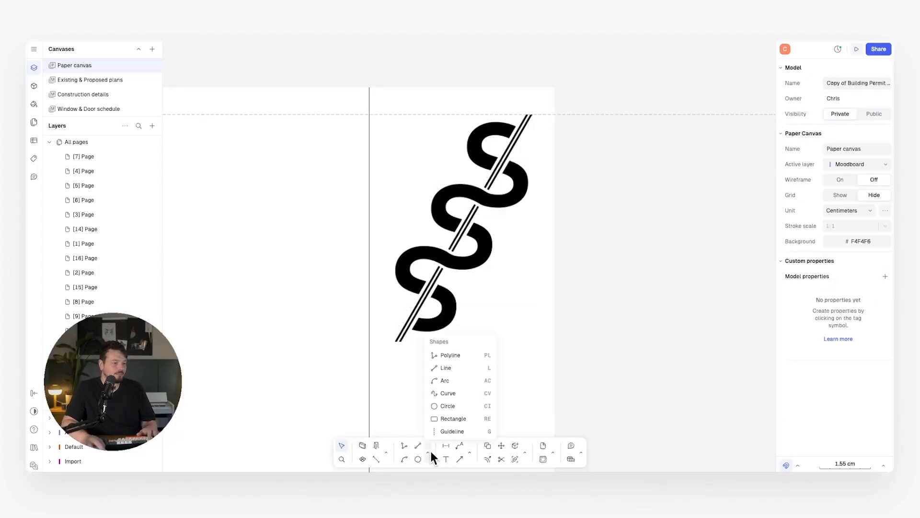
pyautogui.click(450, 431)
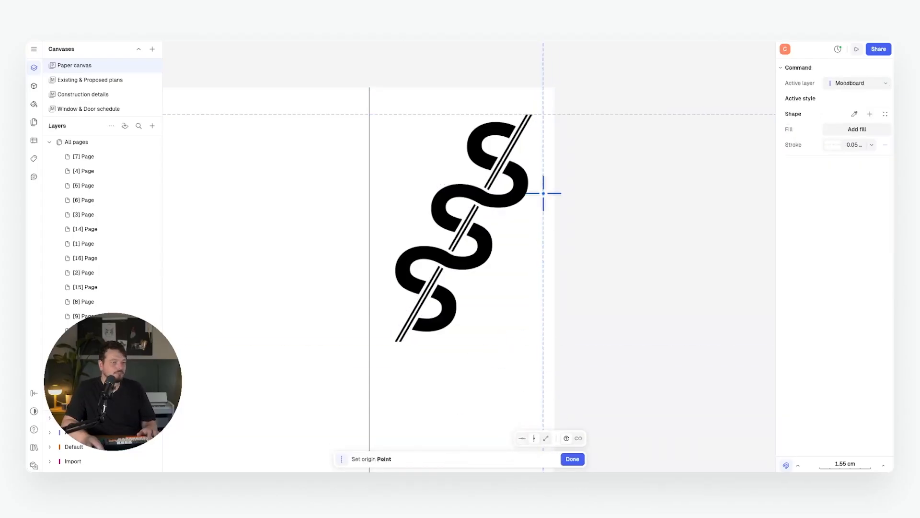
pyautogui.press('Return')
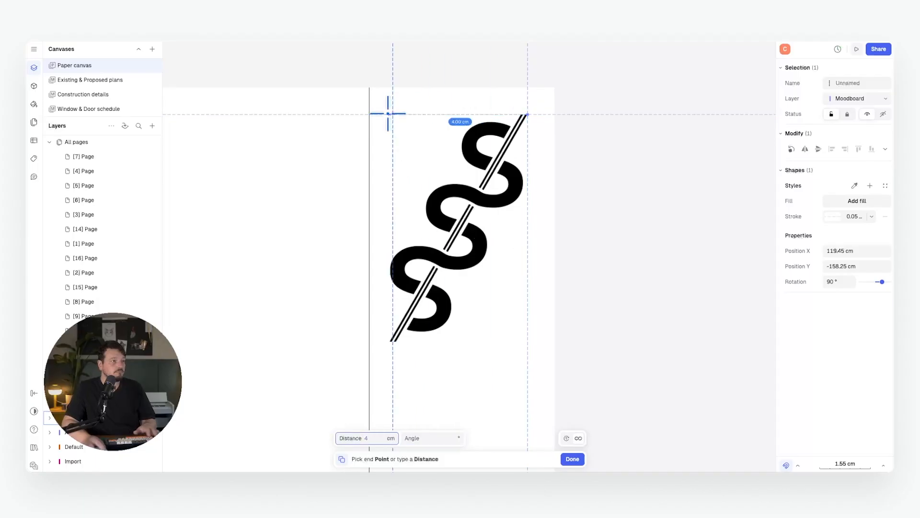
pyautogui.click(390, 114)
pyautogui.click(408, 250)
pyautogui.moveTo(389, 341); pyautogui.dragTo(393, 337)
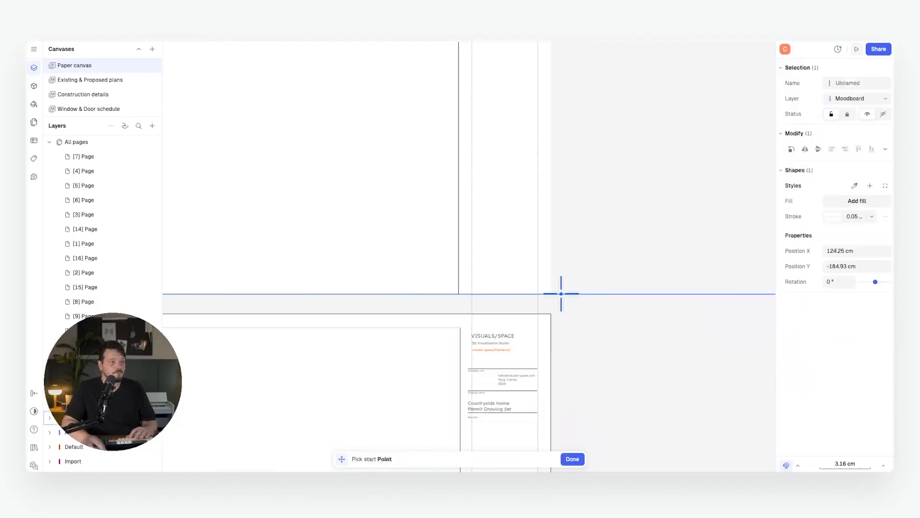
pyautogui.click(560, 294)
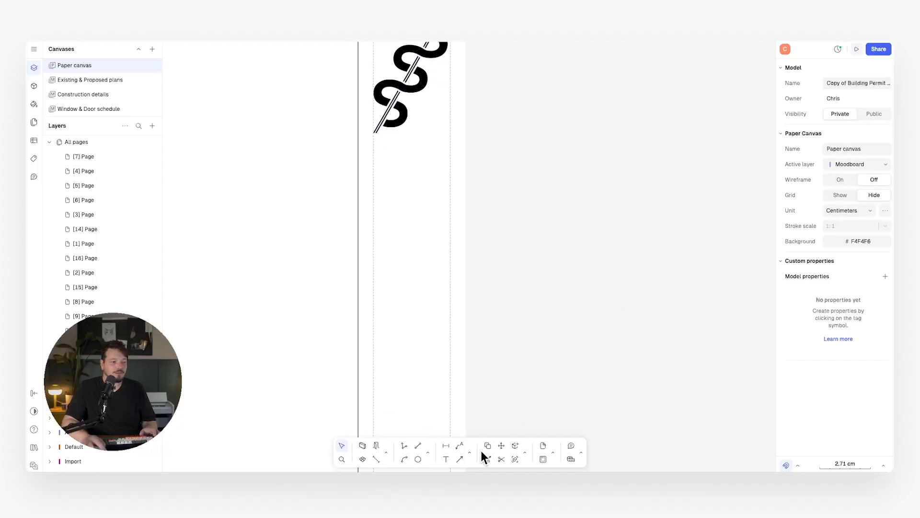
# Add the studio name and 'ARCHITECTURE / INTERIOR DESIGN' tagline text just below the logo.
pyautogui.click(470, 451)
pyautogui.click(500, 419)
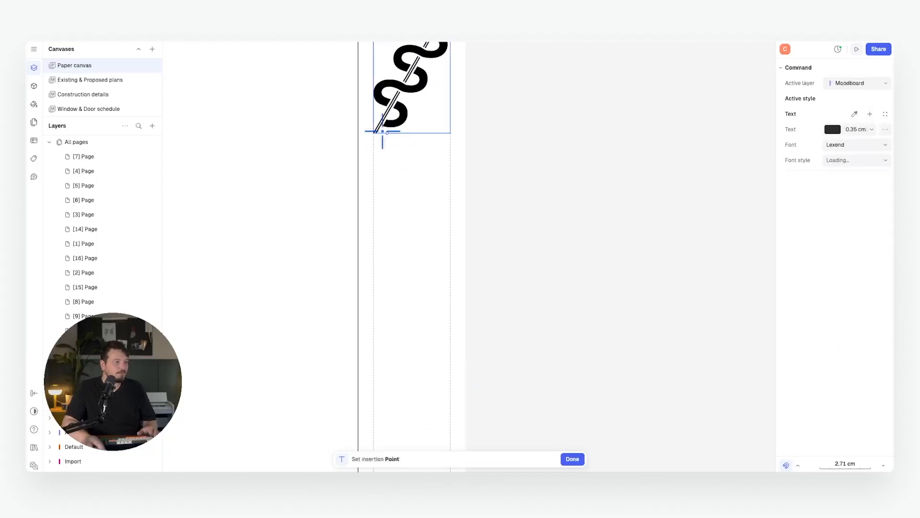
pyautogui.click(374, 147)
pyautogui.write('Studio')
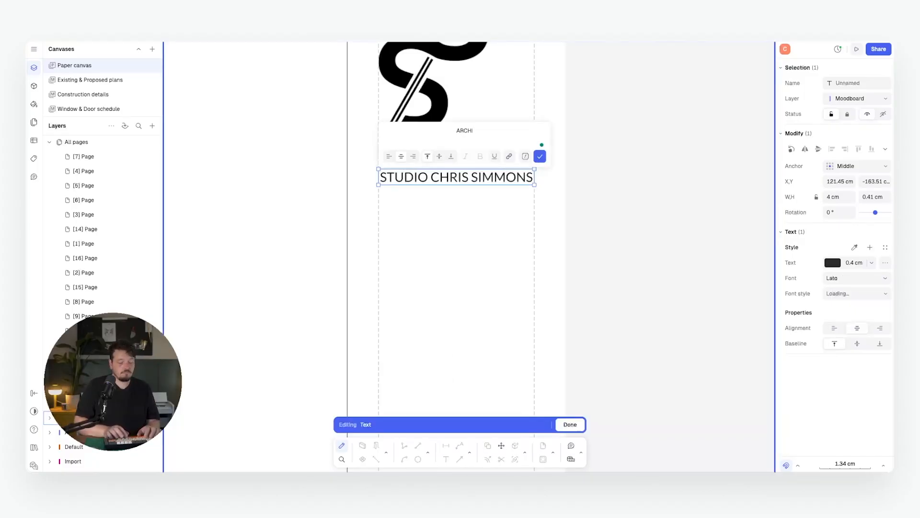
pyautogui.write('RE / INTERIOR DESIGN')
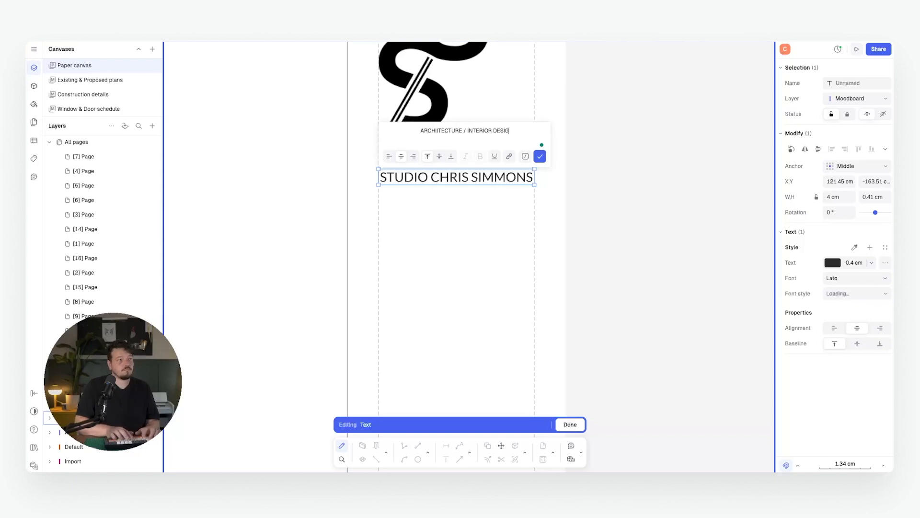
pyautogui.press('Escape')
pyautogui.click(606, 209)
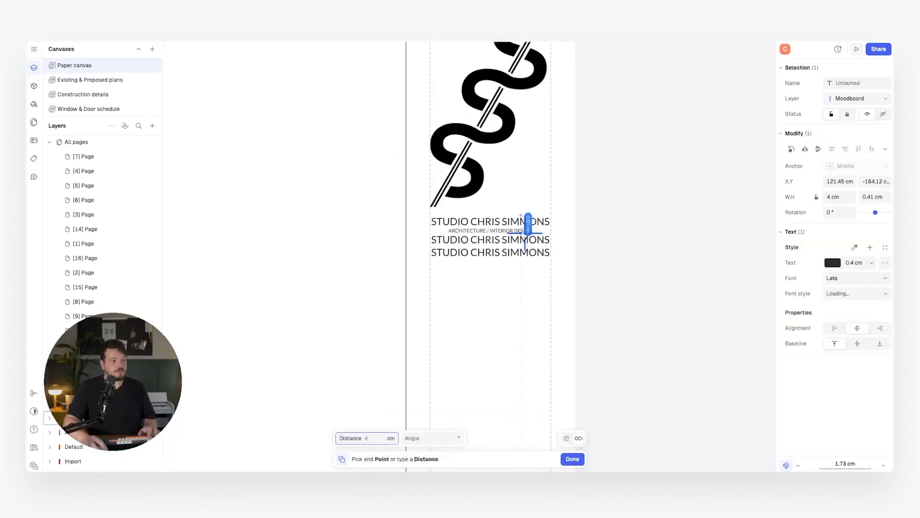
# Copy the studio text below and retype it as the Company Address and Contact Information lines.
pyautogui.click(520, 245)
pyautogui.doubleClick(519, 257)
pyautogui.write('Company Address')
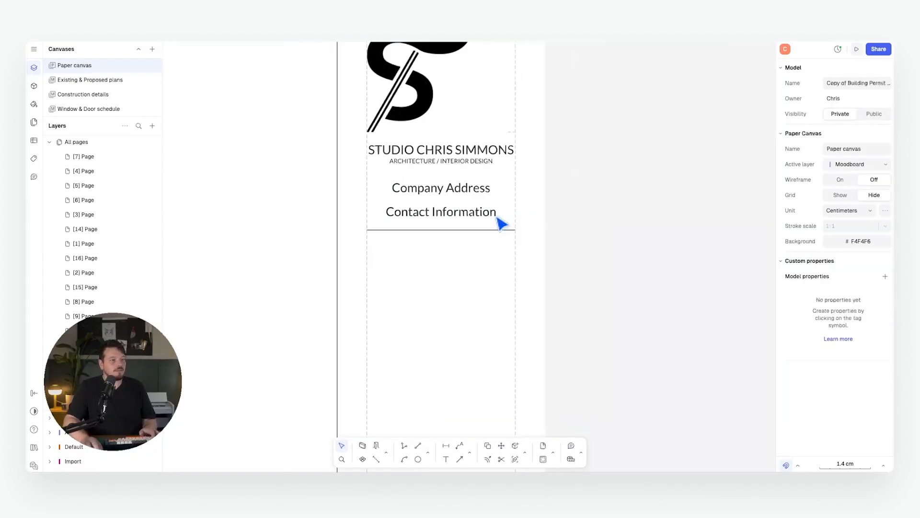
pyautogui.moveTo(526, 221); pyautogui.dragTo(507, 154, button='middle')
pyautogui.scroll(-4, 507, 154)
pyautogui.click(428, 453)
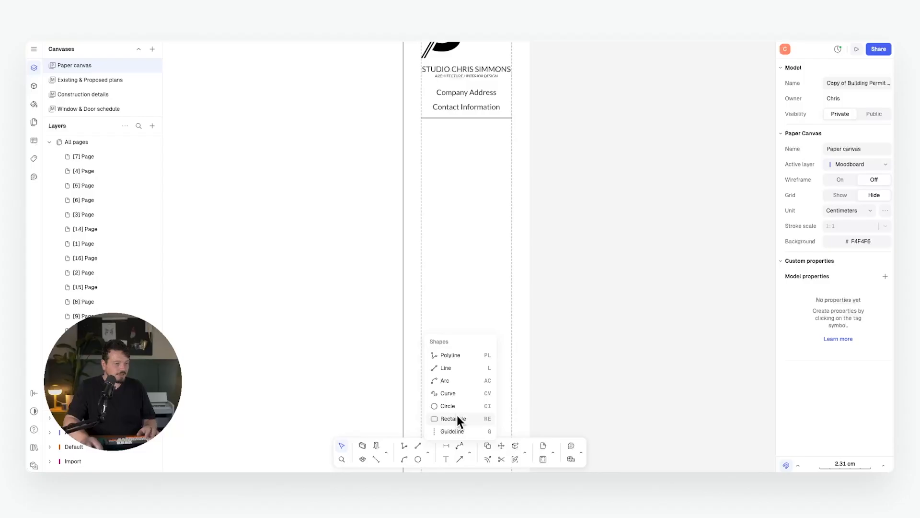
# Draw a rectangle box along the title-strip guidelines.
pyautogui.click(458, 419)
pyautogui.scroll(6, 439, 308)
pyautogui.press('Escape')
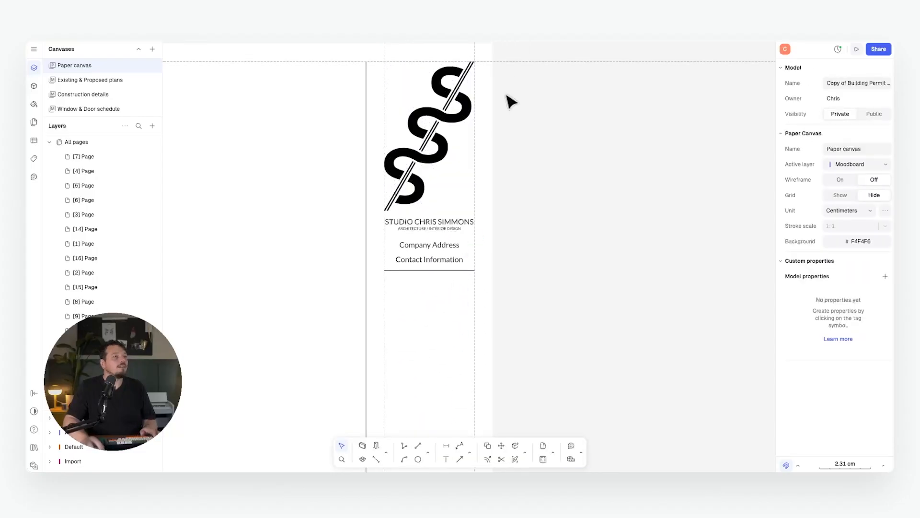
pyautogui.click(511, 63)
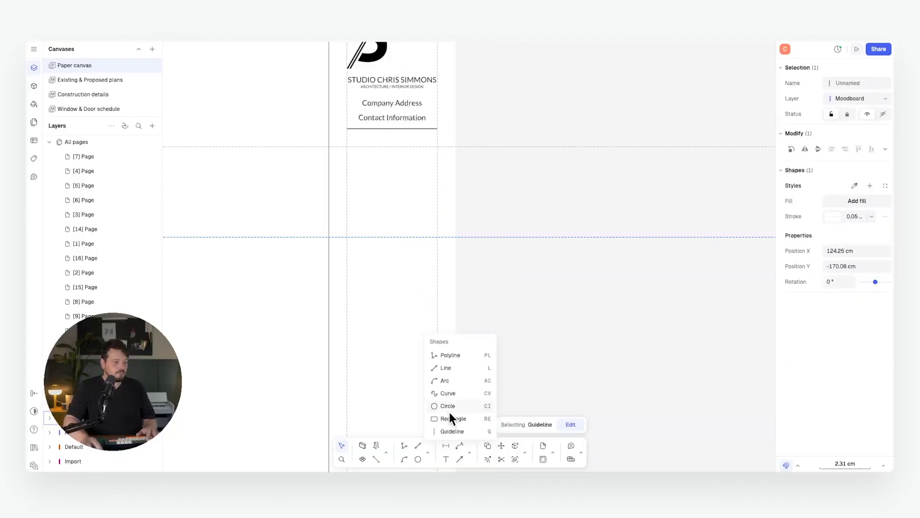
pyautogui.click(451, 416)
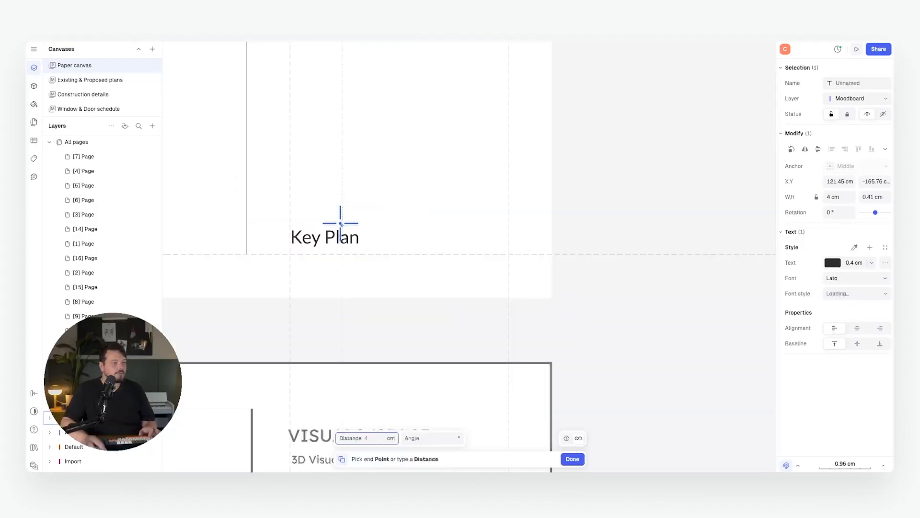
pyautogui.scroll(-3, 339, 222)
pyautogui.press('Escape')
# Retype the copied text as field labels Project Name, Project Number, Date and Drawn by.
pyautogui.doubleClick(339, 191)
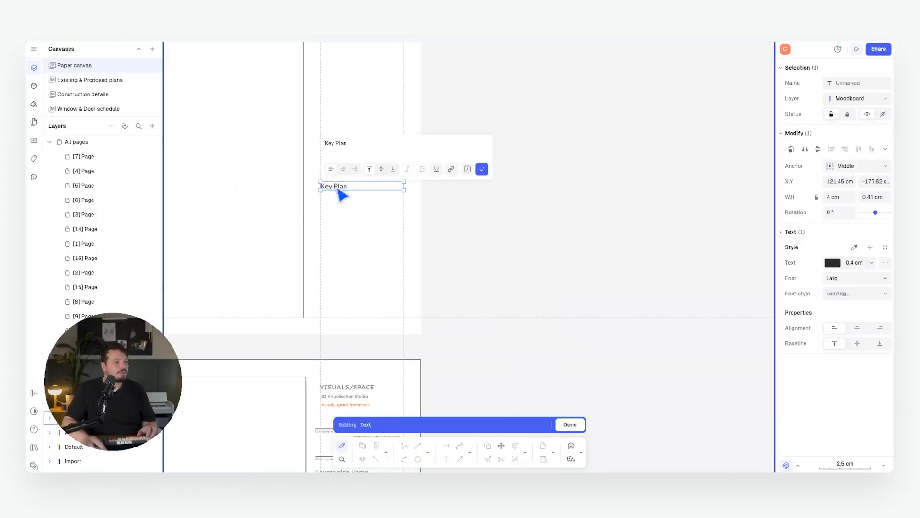
pyautogui.hotkey('ctrl', 'a')
pyautogui.write('Froje')
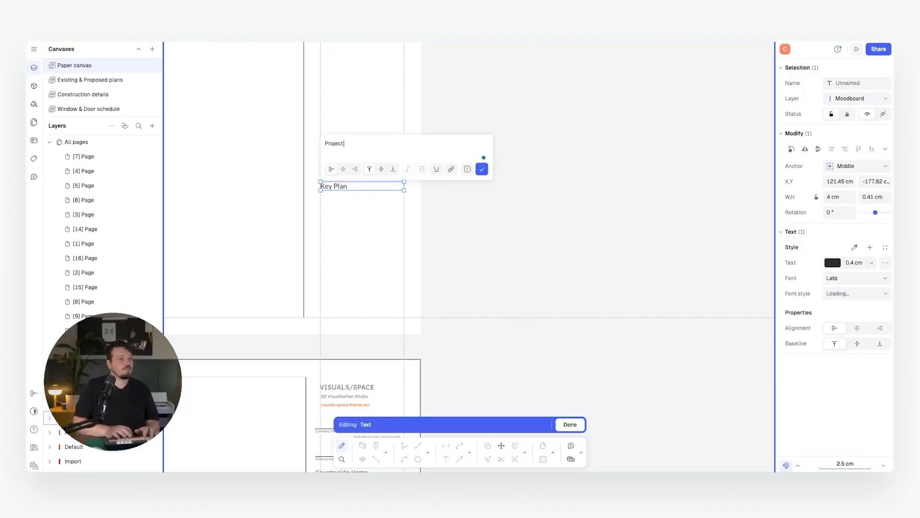
pyautogui.write('Pro')
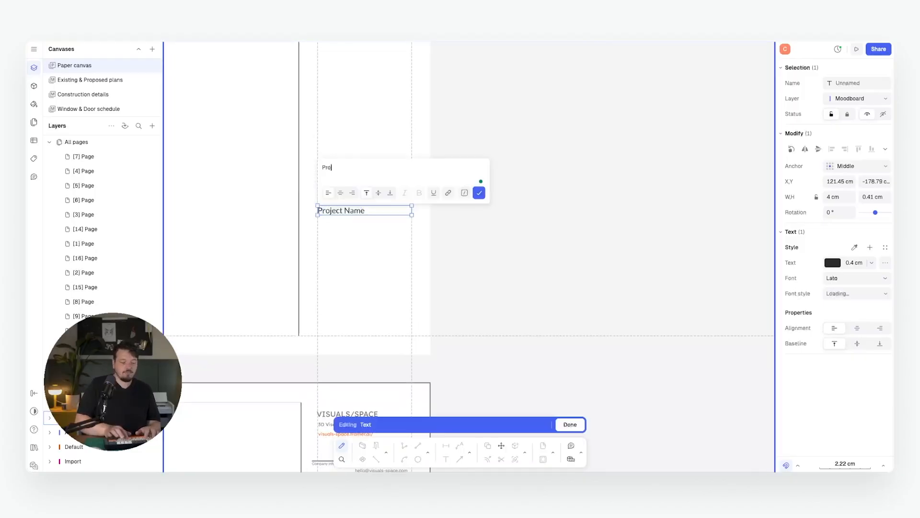
pyautogui.write('Date')
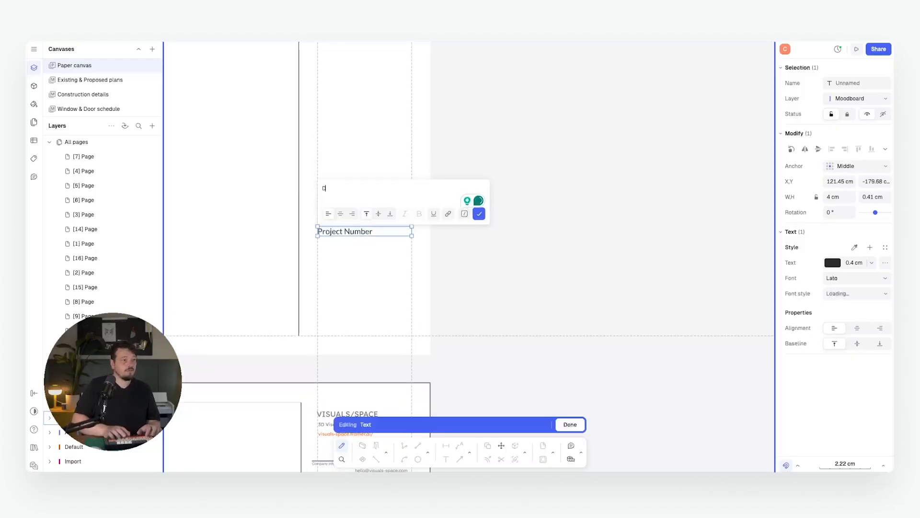
pyautogui.click(479, 213)
pyautogui.write('Drawn by')
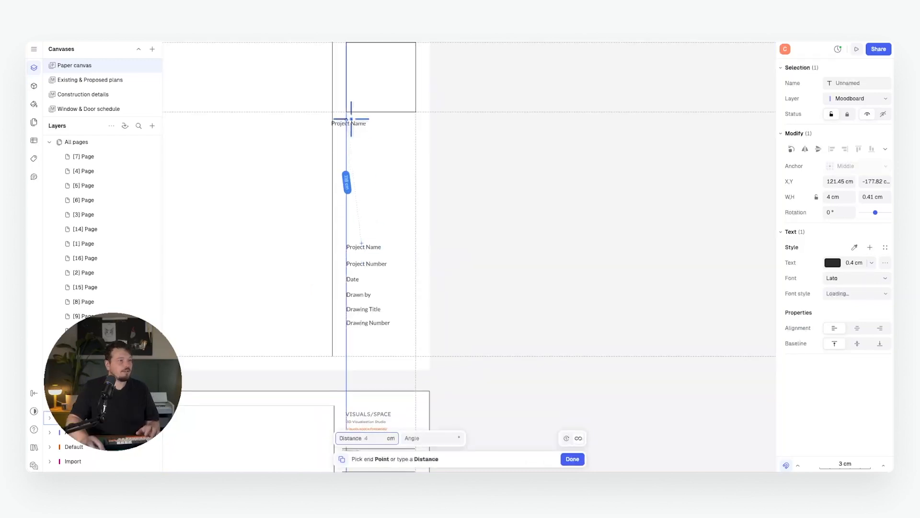
# Copy the ARCHITECTURE / INTERIOR DESIGN subtitle under the Project Name label.
pyautogui.click(354, 177)
pyautogui.scroll(5, 399, 143)
pyautogui.doubleClick(401, 143)
pyautogui.write('Re')
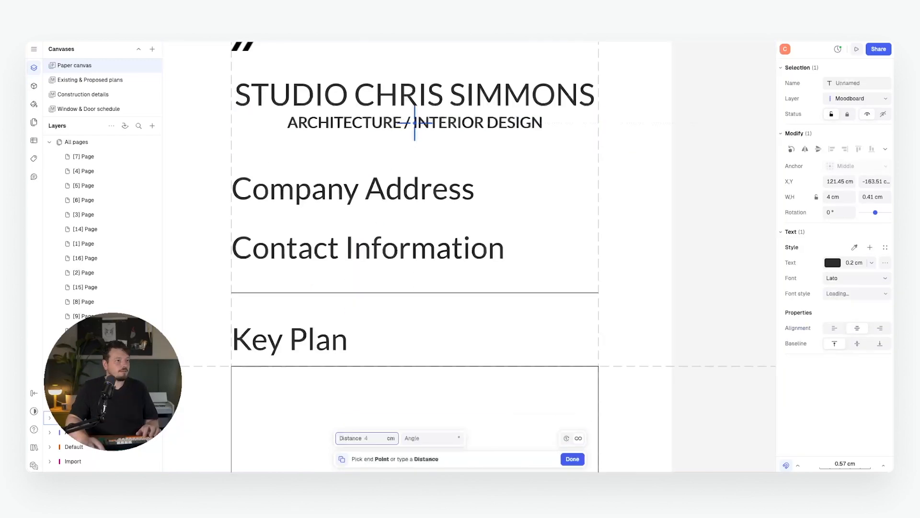
pyautogui.scroll(-5, 411, 128)
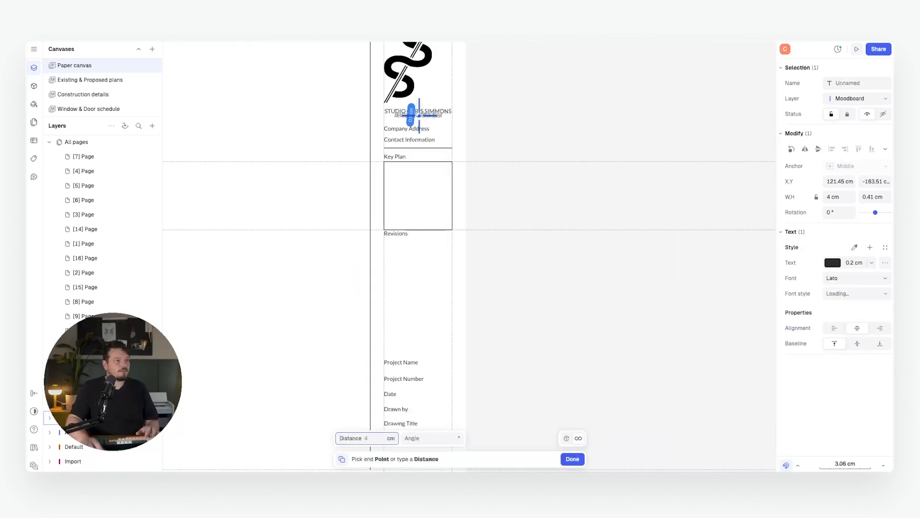
pyautogui.scroll(8, 417, 319)
pyautogui.scroll(-4, 420, 192)
pyautogui.click(429, 218)
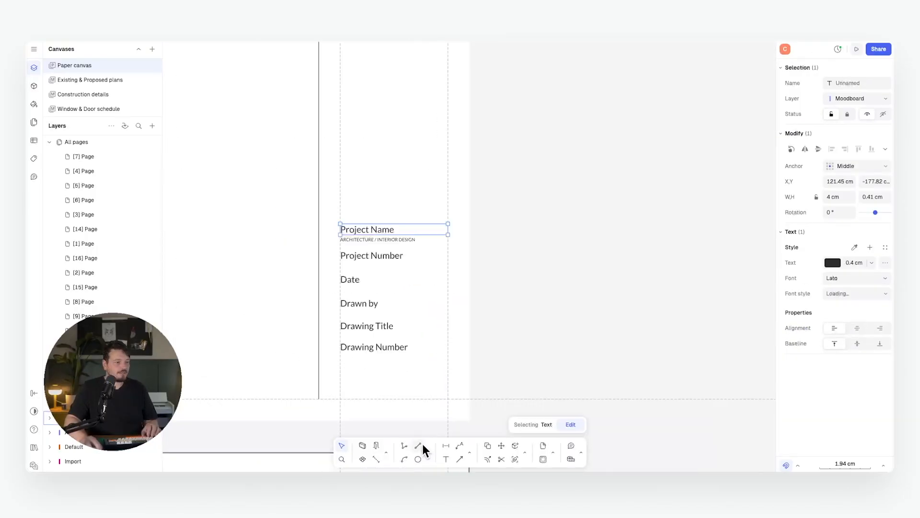
# Draw a divider under Project Name and copy Drawing Number below as the XXX-XXX placeholder.
pyautogui.click(422, 446)
pyautogui.scroll(1, 334, 222)
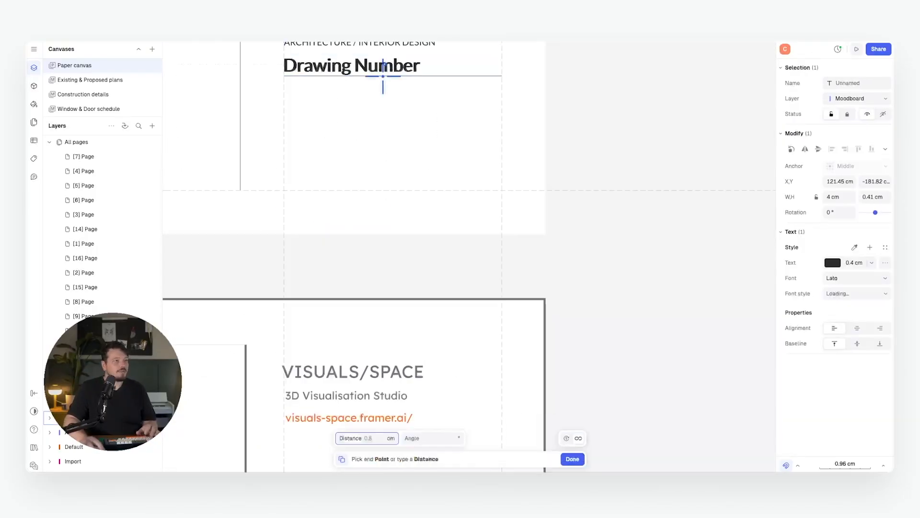
pyautogui.click(383, 116)
pyautogui.press('Escape')
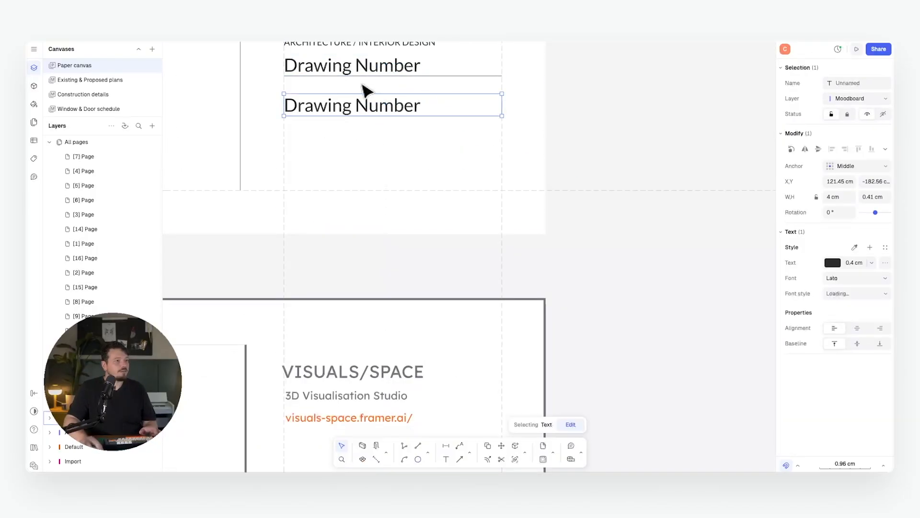
pyautogui.moveTo(364, 85); pyautogui.dragTo(354, 110, button='middle')
pyautogui.moveTo(460, 117); pyautogui.dragTo(460, 168, button='middle')
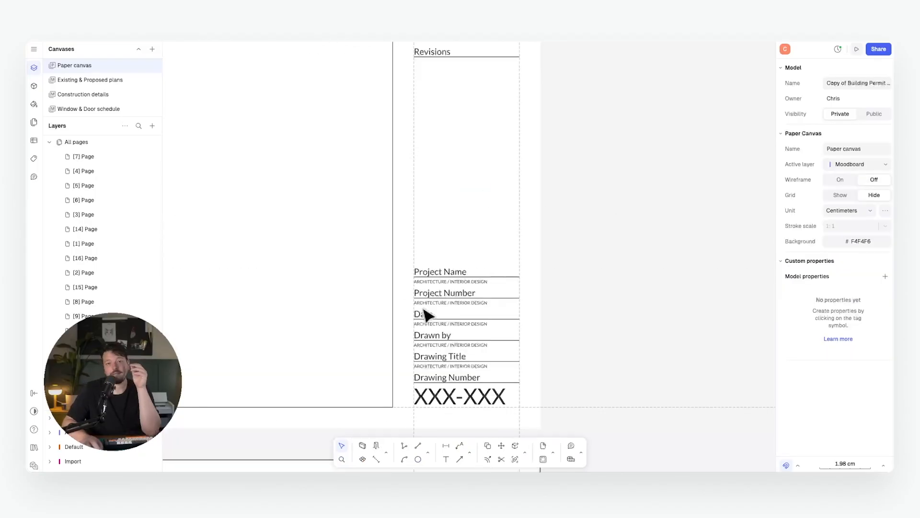
pyautogui.scroll(-2, 422, 307)
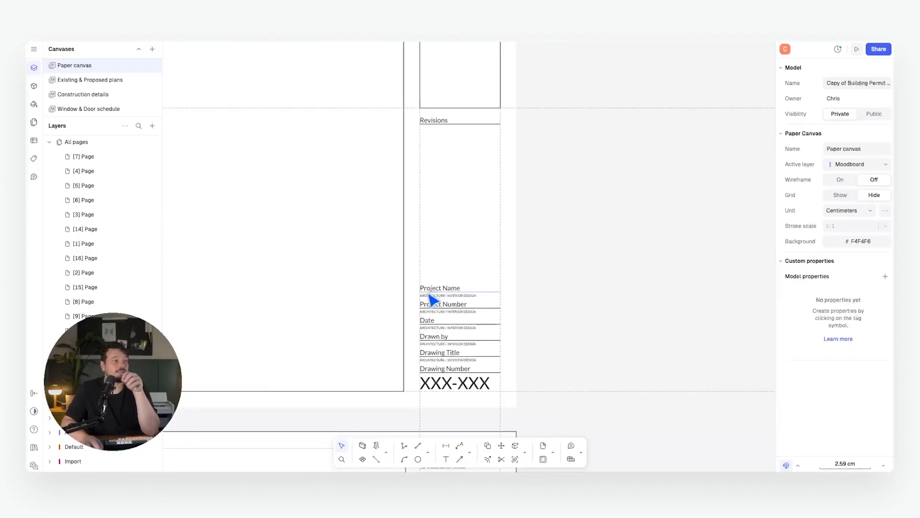
pyautogui.moveTo(436, 294); pyautogui.dragTo(498, 305, button='middle')
pyautogui.scroll(-5, 507, 310)
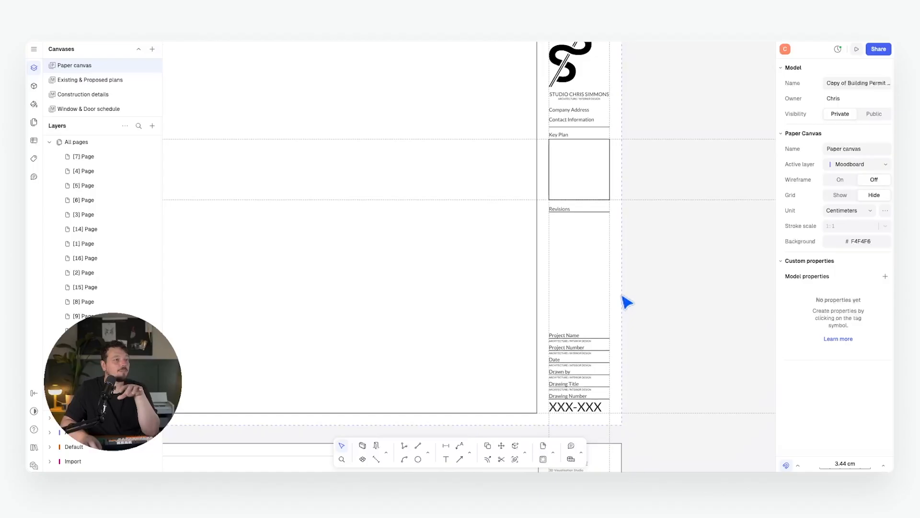
# Delete the vertical and horizontal construction guides.
pyautogui.moveTo(633, 86); pyautogui.dragTo(268, 105)
pyautogui.press('Delete')
pyautogui.moveTo(648, 133); pyautogui.dragTo(619, 339)
pyautogui.press('Delete')
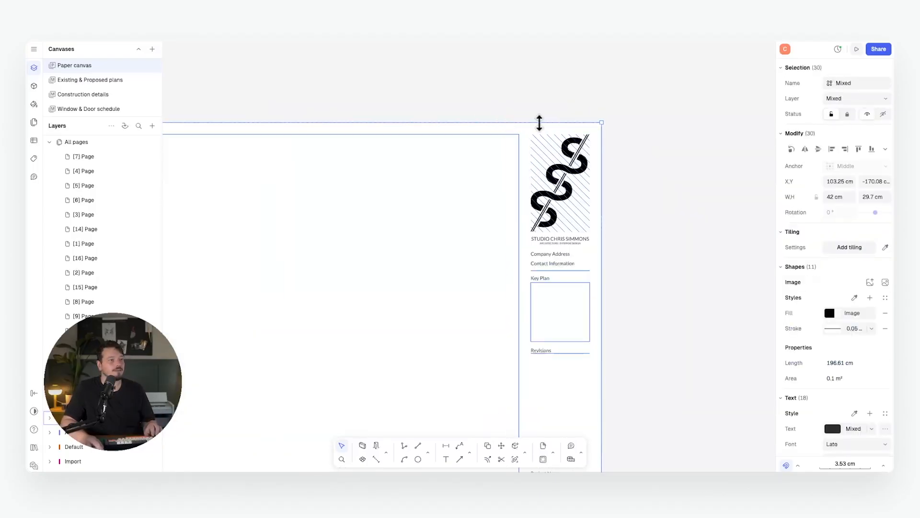
# Turn the sheet's title-block objects, excluding the page, into one block.
pyautogui.keyDown('shift'); pyautogui.click(520, 122); pyautogui.keyUp('shift')
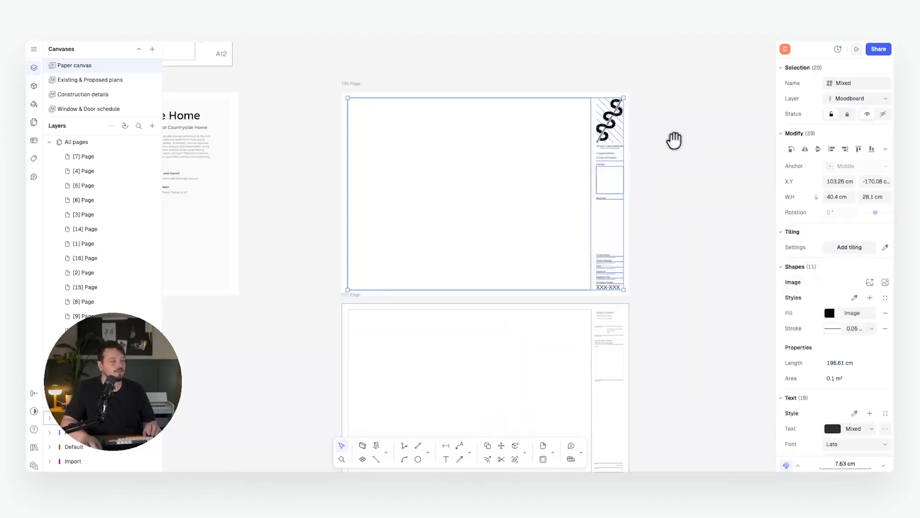
pyautogui.moveTo(674, 142); pyautogui.dragTo(580, 142, button='middle')
pyautogui.scroll(1, 499, 120)
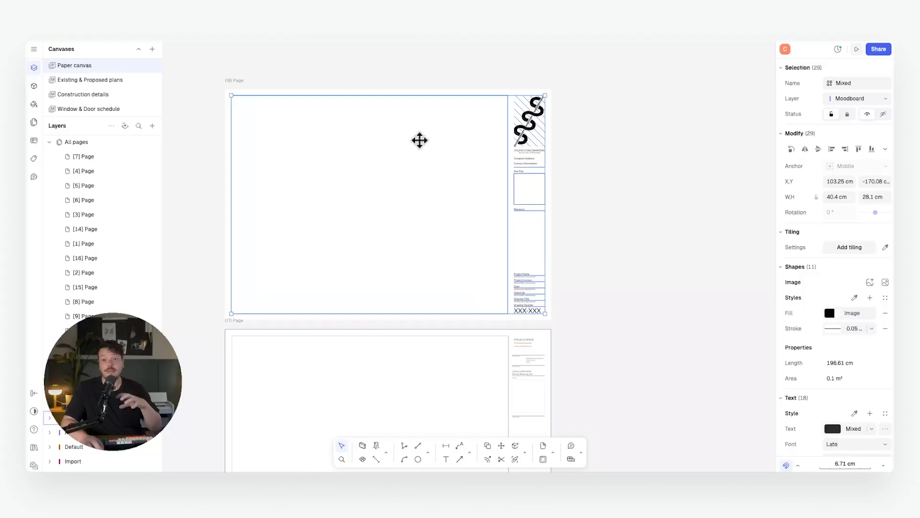
pyautogui.rightClick(533, 128)
pyautogui.click(567, 272)
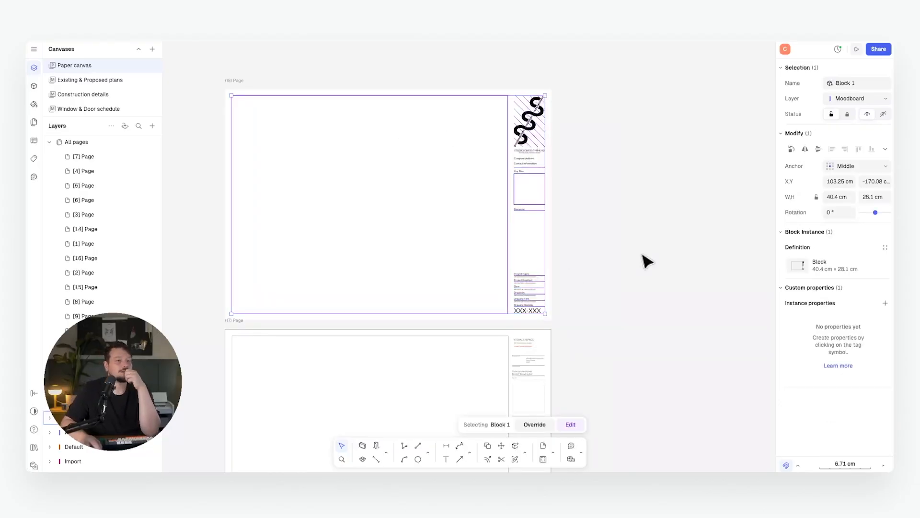
pyautogui.click(643, 261)
pyautogui.scroll(2, 545, 261)
pyautogui.moveTo(553, 265); pyautogui.dragTo(530, 257, button='middle')
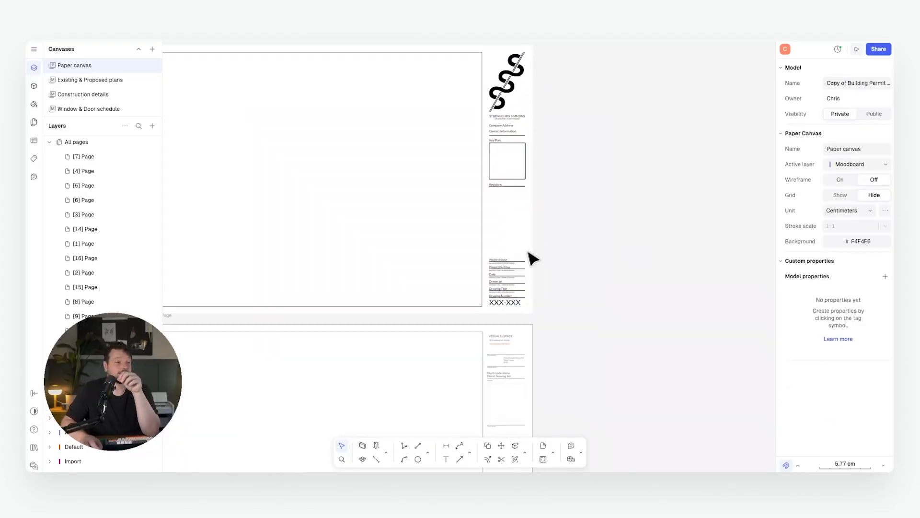
# Select the new Block 1, then compare it with the A3 detail sheet's title block.
pyautogui.click(517, 273)
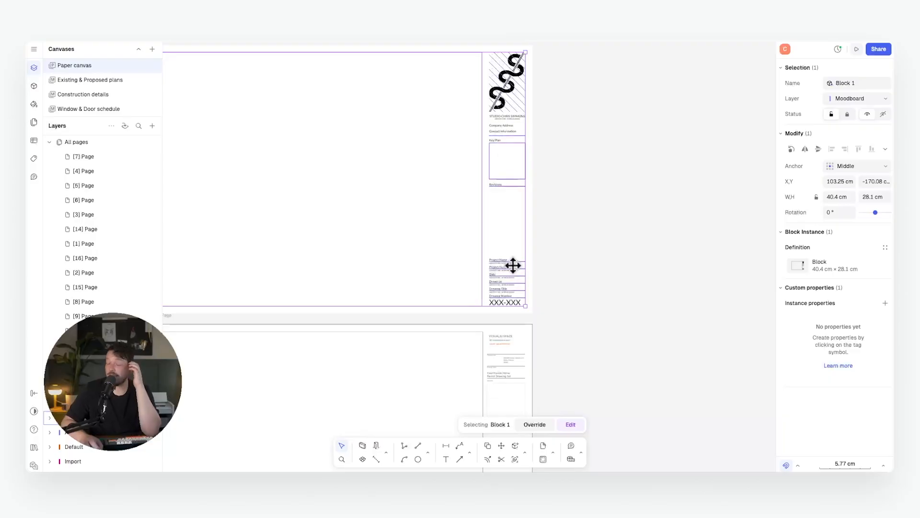
pyautogui.scroll(-6, 520, 264)
pyautogui.moveTo(327, 193); pyautogui.dragTo(505, 234, button='middle')
pyautogui.scroll(6, 505, 234)
pyautogui.scroll(-2, 509, 239)
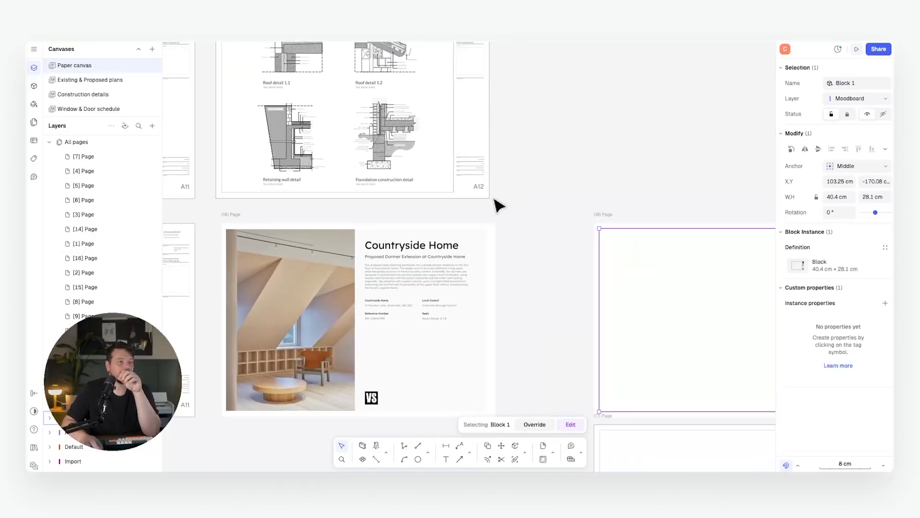
pyautogui.moveTo(505, 151); pyautogui.dragTo(508, 235, button='middle')
pyautogui.scroll(1, 508, 234)
pyautogui.click(471, 240)
pyautogui.scroll(1, 470, 240)
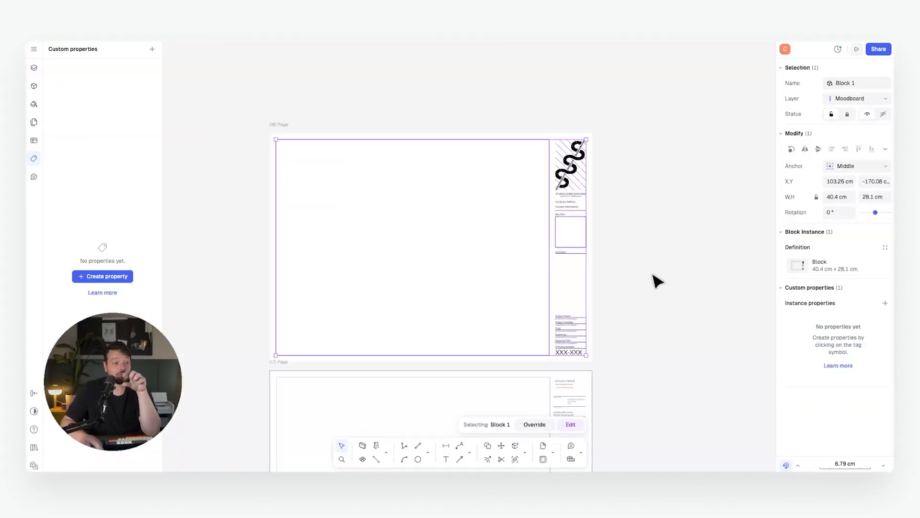
# Select Block 1 and add a Project Name text instance property.
pyautogui.click(604, 325)
pyautogui.scroll(5, 554, 211)
pyautogui.click(426, 213)
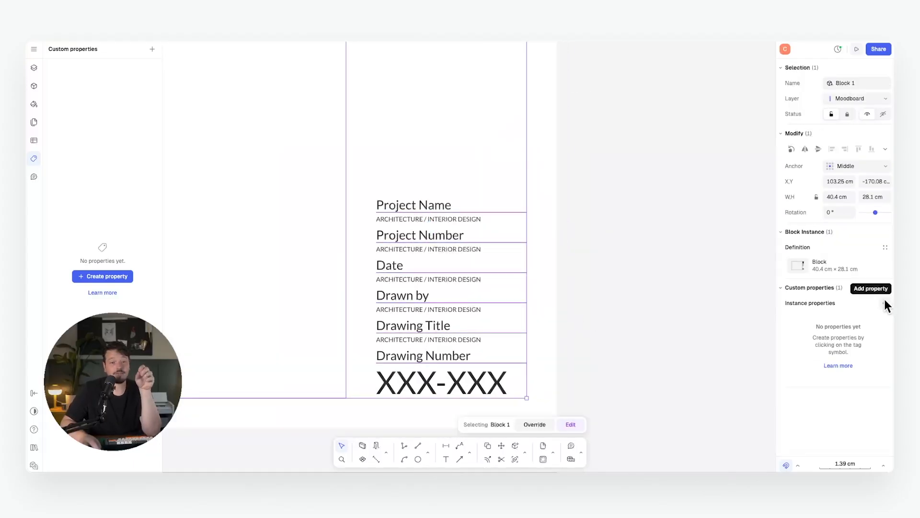
pyautogui.click(884, 301)
pyautogui.click(743, 259)
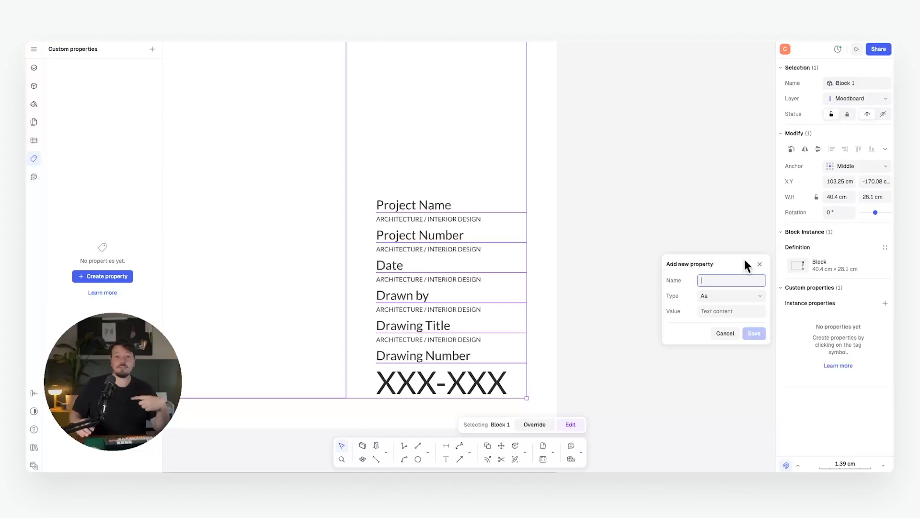
pyautogui.write('Project Name')
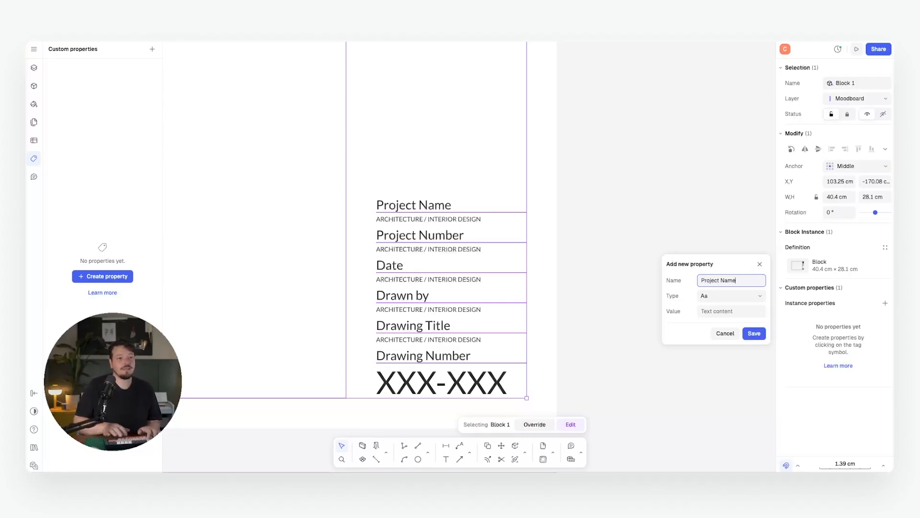
pyautogui.click(732, 297)
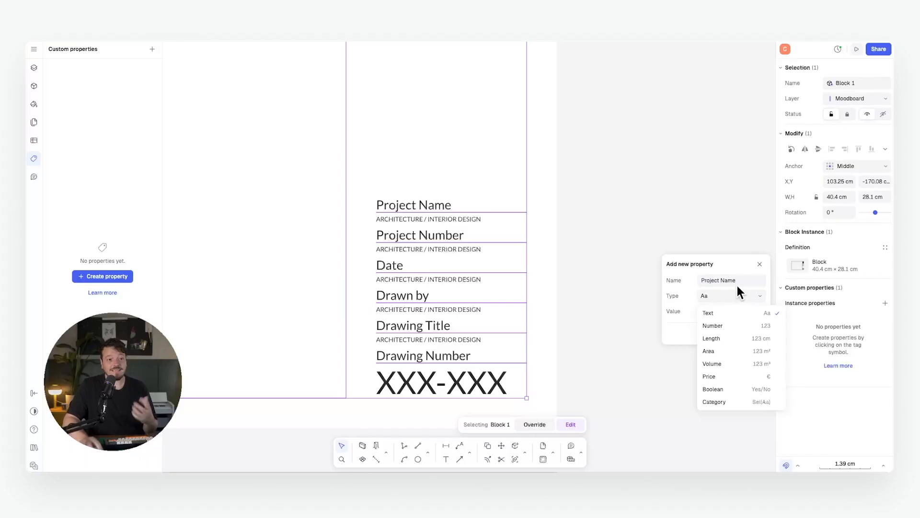
pyautogui.click(714, 261)
pyautogui.click(752, 333)
# Add Project Number, Date, Drawn By, Drawing Title and Drawing Number text properties.
pyautogui.write('Project')
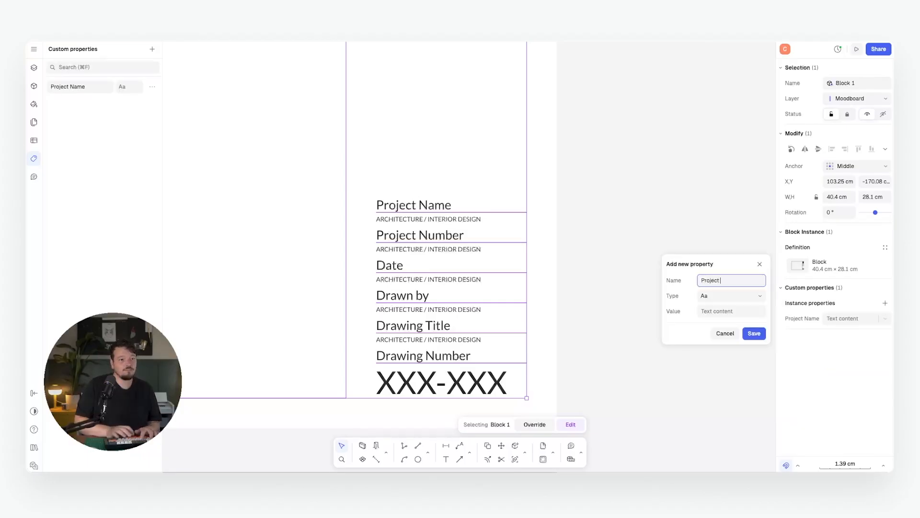
pyautogui.write(' Number')
pyautogui.press('Return')
pyautogui.write('Date')
pyautogui.press('Return')
pyautogui.write('Drawn By')
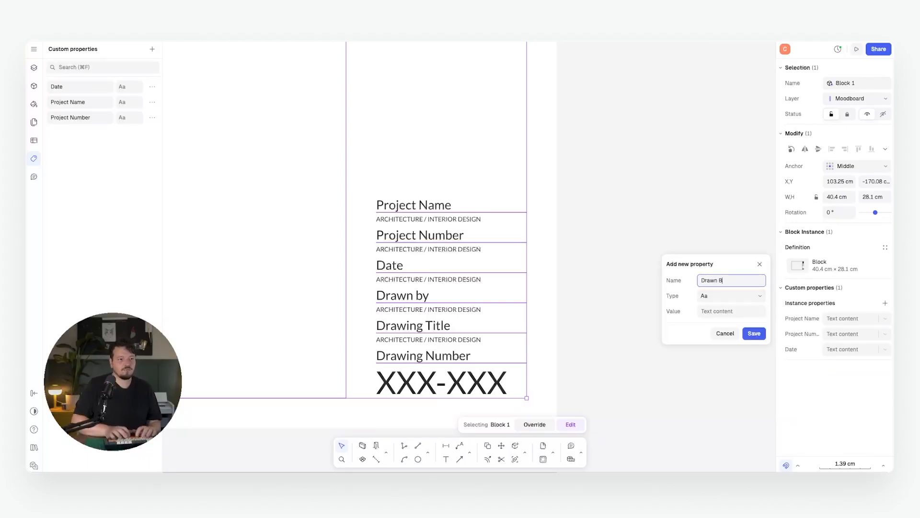
pyautogui.press('Return')
pyautogui.write('Drawing')
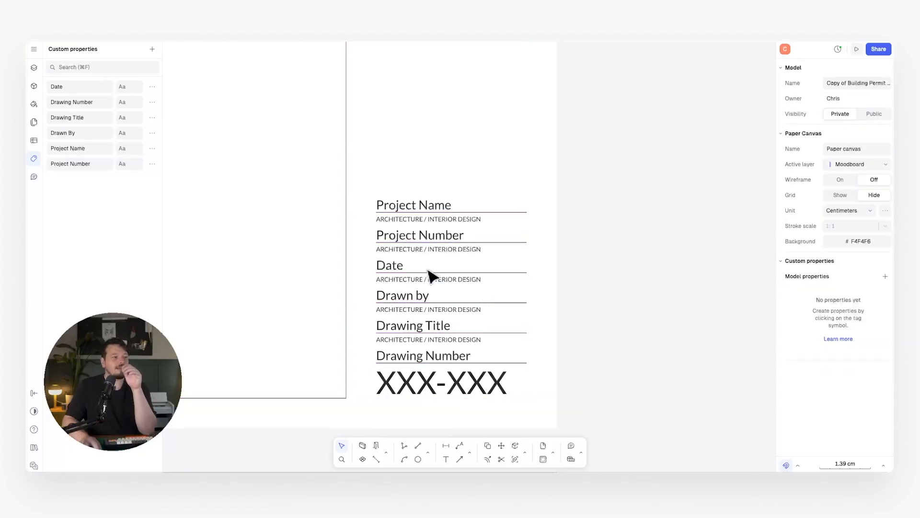
pyautogui.click(429, 275)
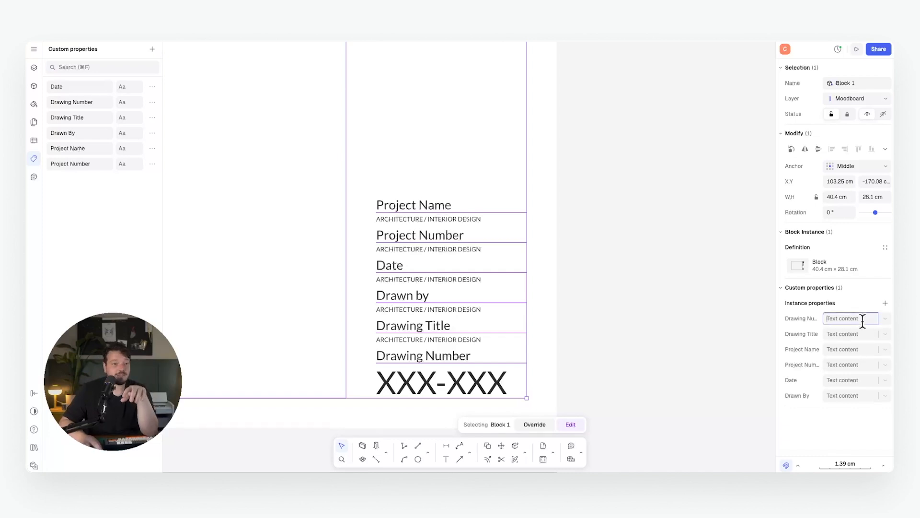
# Link the subtitle under Project Name to the block's Project Name instance variable.
pyautogui.doubleClick(459, 229)
pyautogui.click(467, 227)
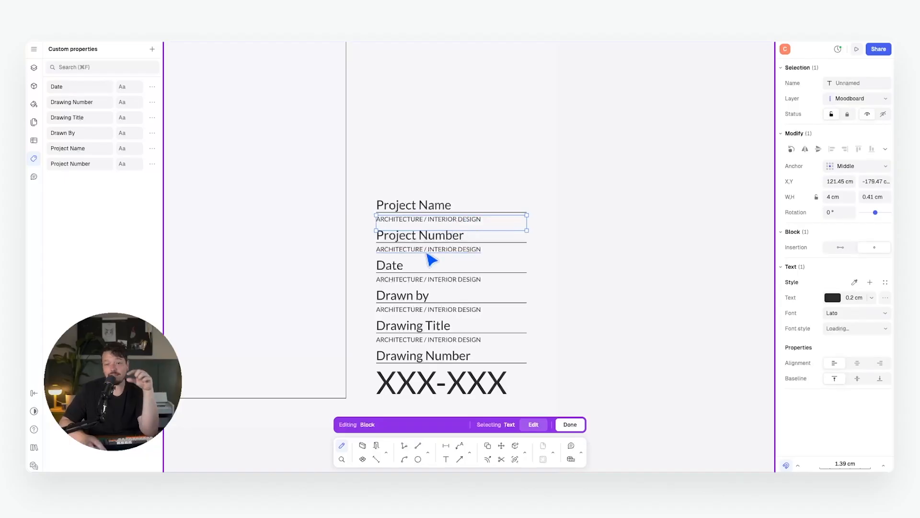
pyautogui.doubleClick(457, 227)
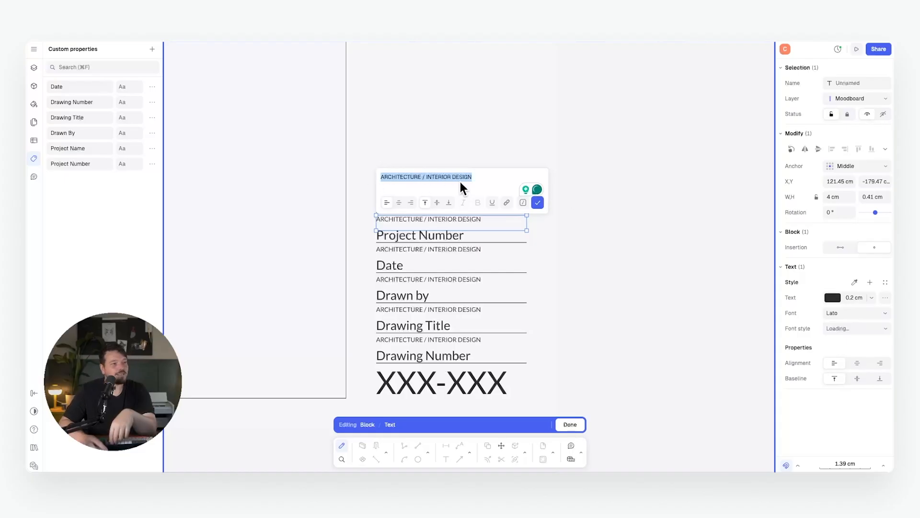
pyautogui.click(524, 202)
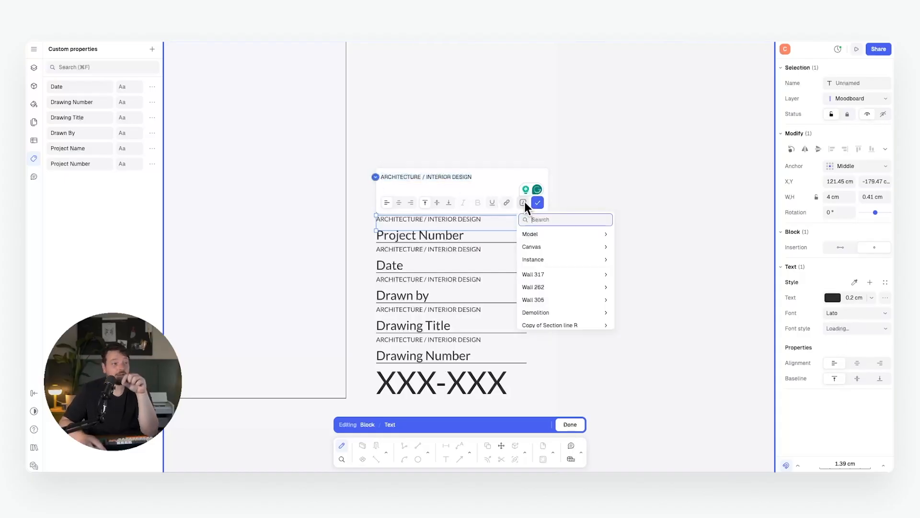
pyautogui.click(559, 259)
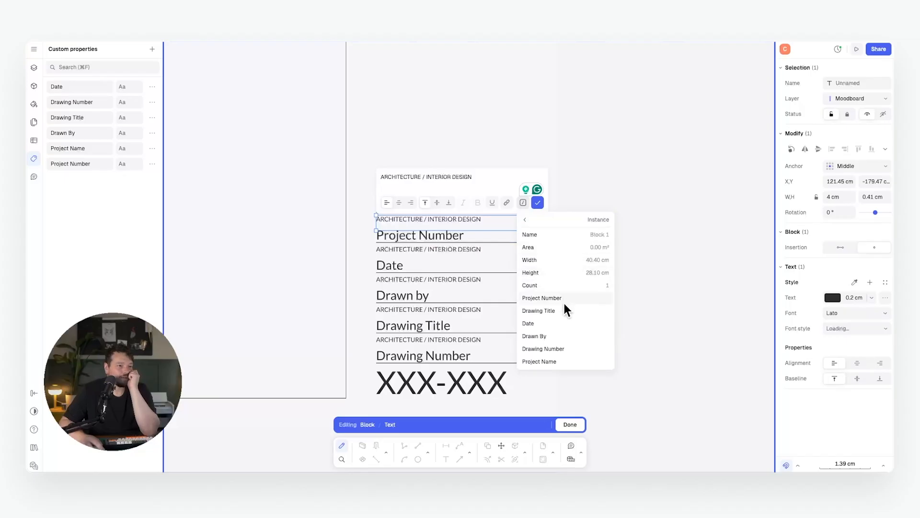
pyautogui.click(559, 361)
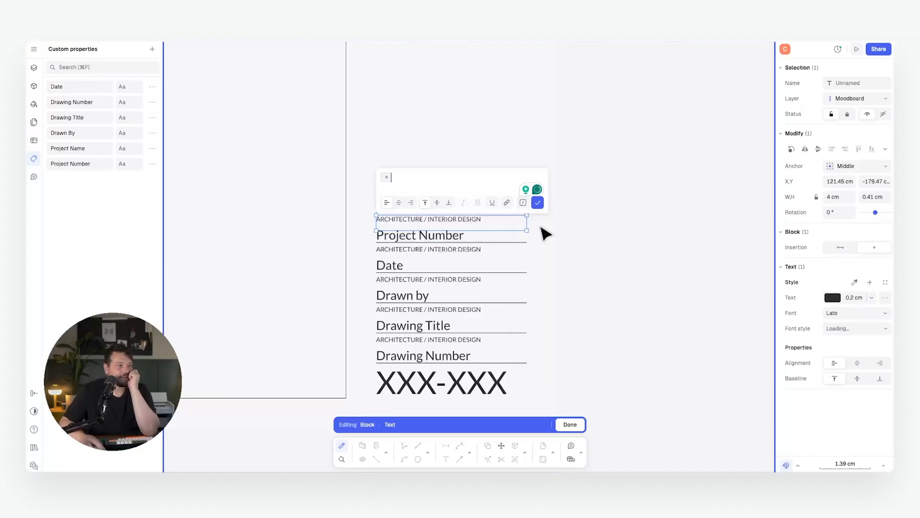
pyautogui.click(609, 233)
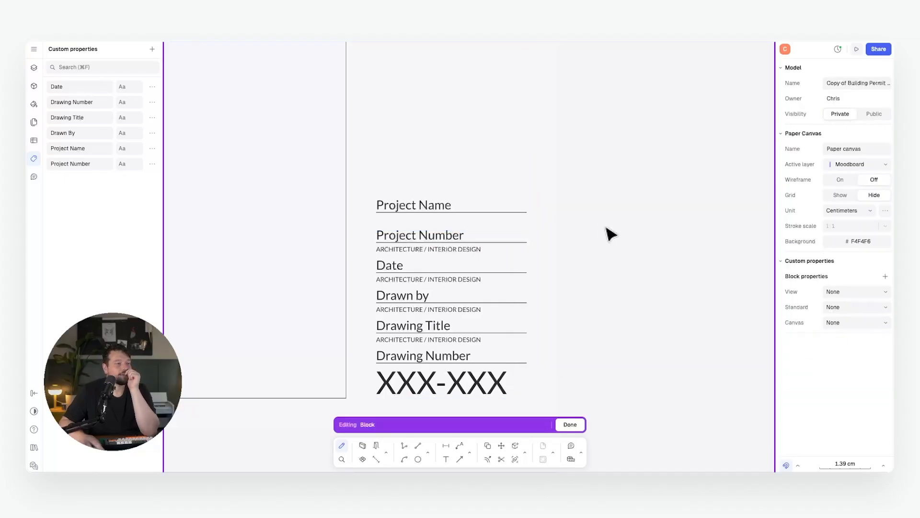
# Link the Project Number subtitle to its instance variable and leave block editing.
pyautogui.click(421, 251)
pyautogui.doubleClick(438, 251)
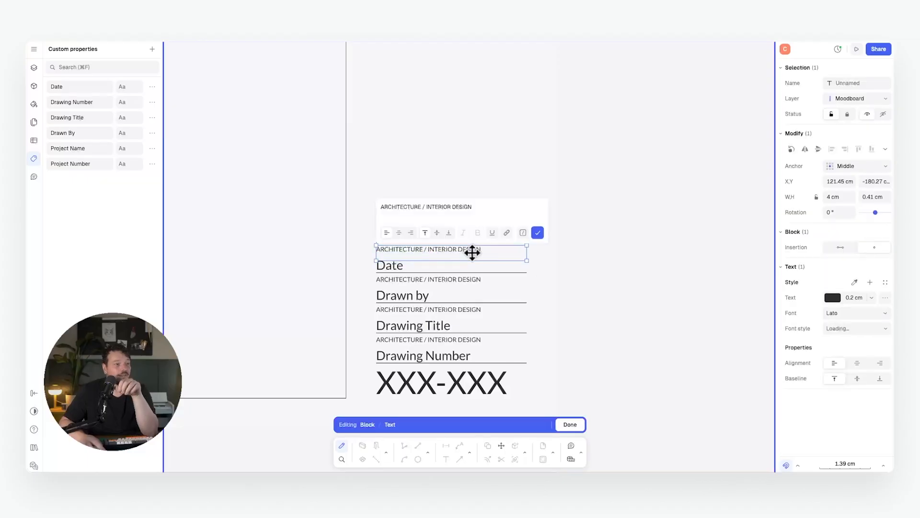
pyautogui.click(521, 232)
pyautogui.click(532, 287)
pyautogui.click(580, 378)
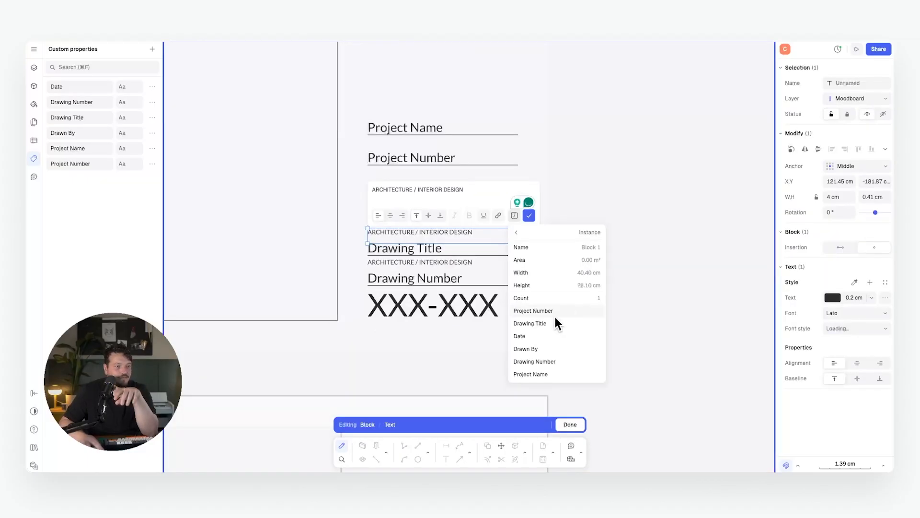
pyautogui.click(555, 311)
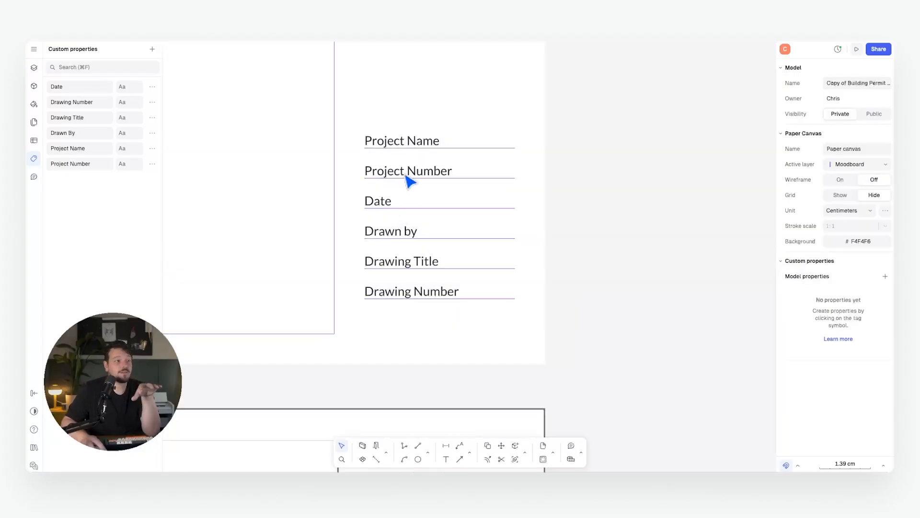
pyautogui.click(411, 181)
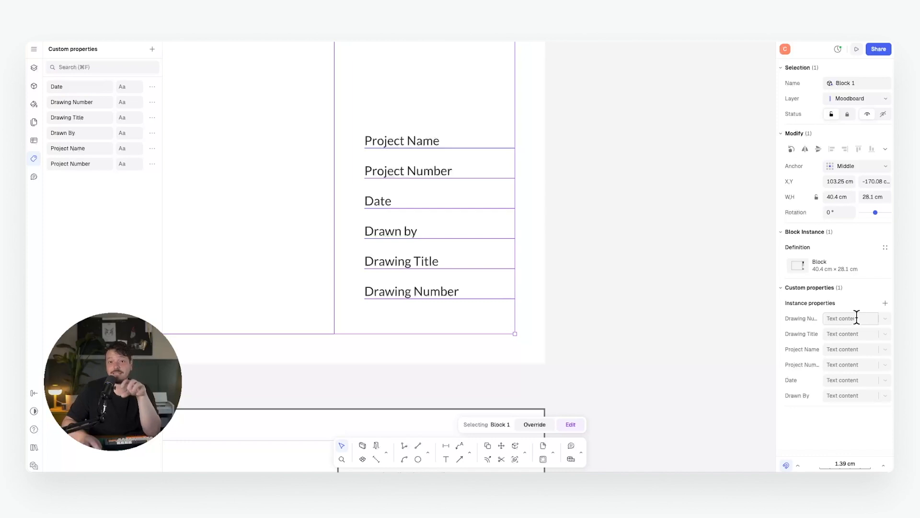
# Enter project number 12345, project name Countryside House, date 01/09/2025 and the drafter's initials.
pyautogui.click(842, 364)
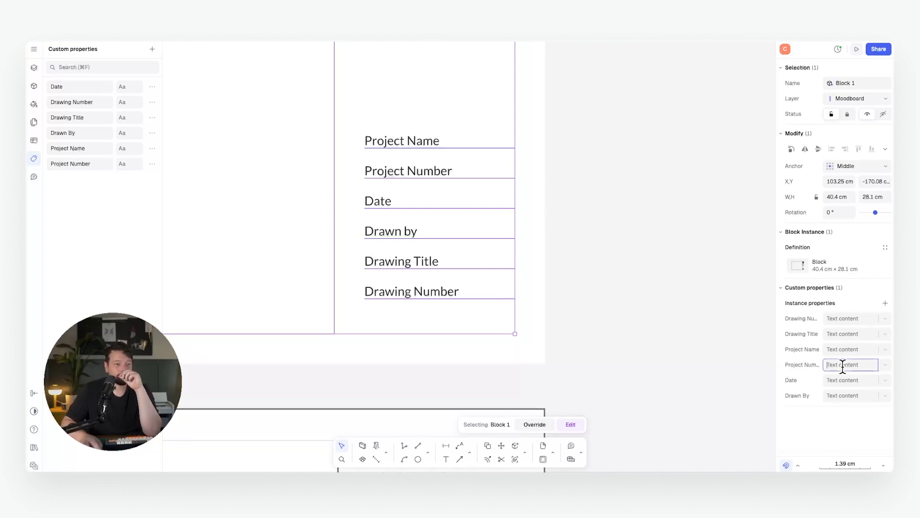
pyautogui.write('12345')
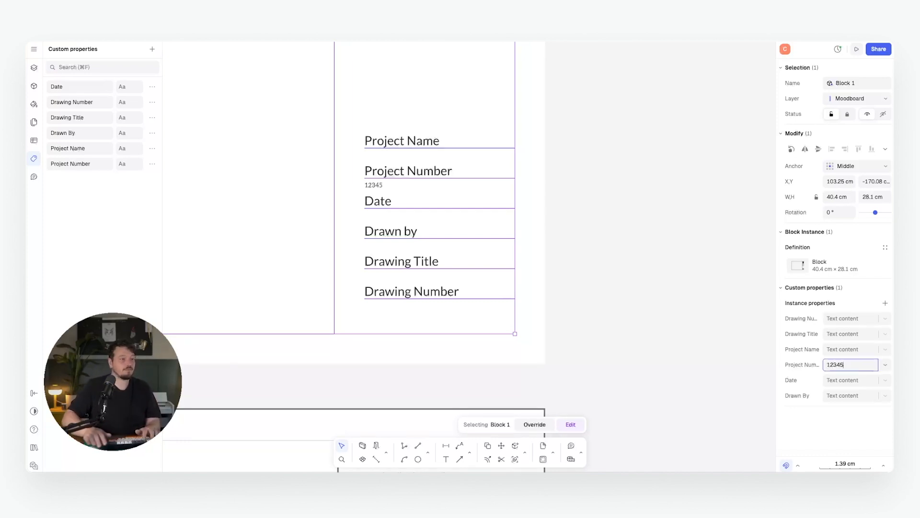
pyautogui.click(840, 350)
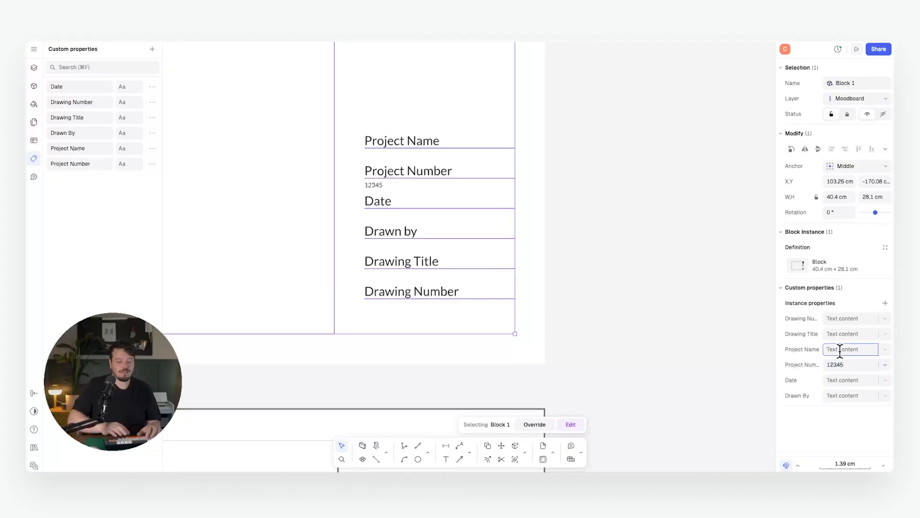
pyautogui.write('Countryside House')
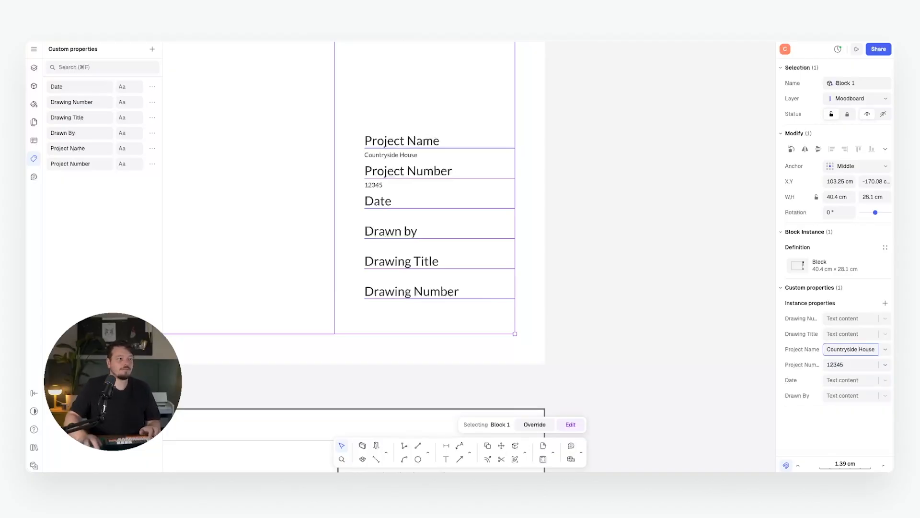
pyautogui.click(842, 380)
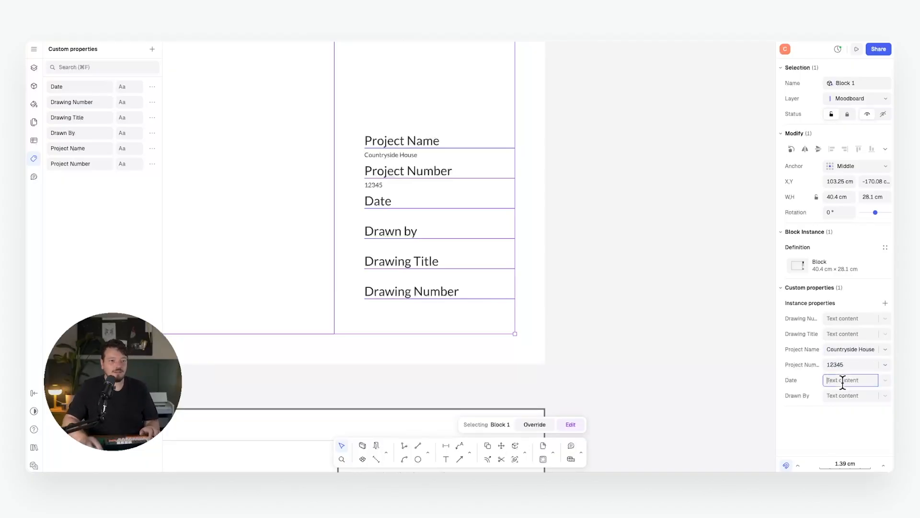
pyautogui.write('01/09/2025')
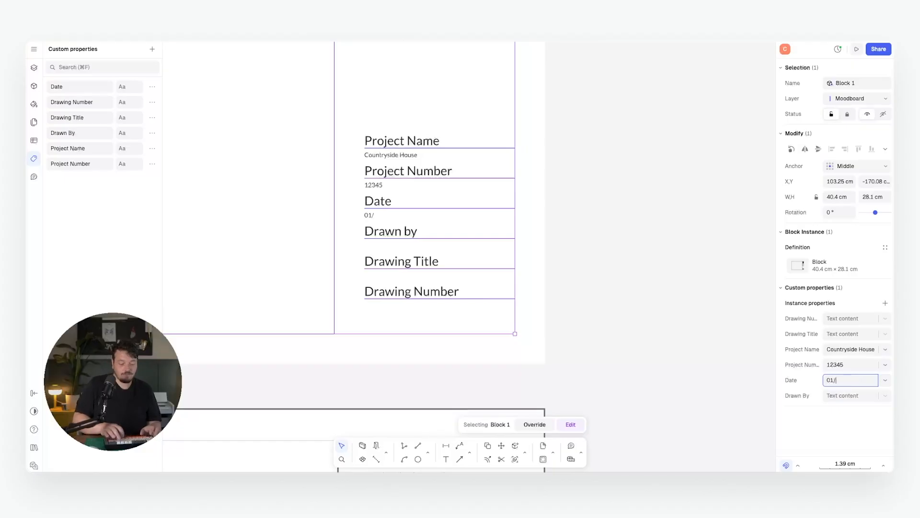
pyautogui.click(859, 395)
pyautogui.write('CS')
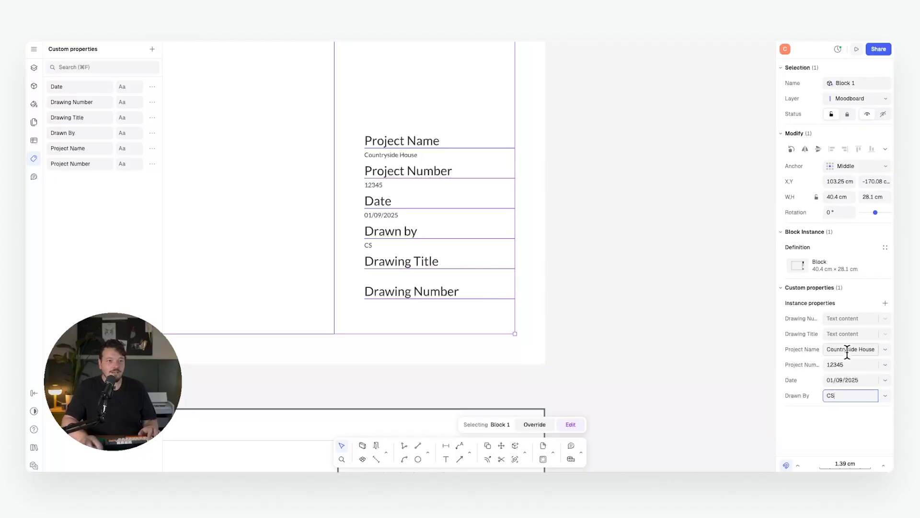
# Set Drawing Title to Construction Details and Drawing Number to 123/XYZ, then review.
pyautogui.click(847, 334)
pyautogui.write('Construction De')
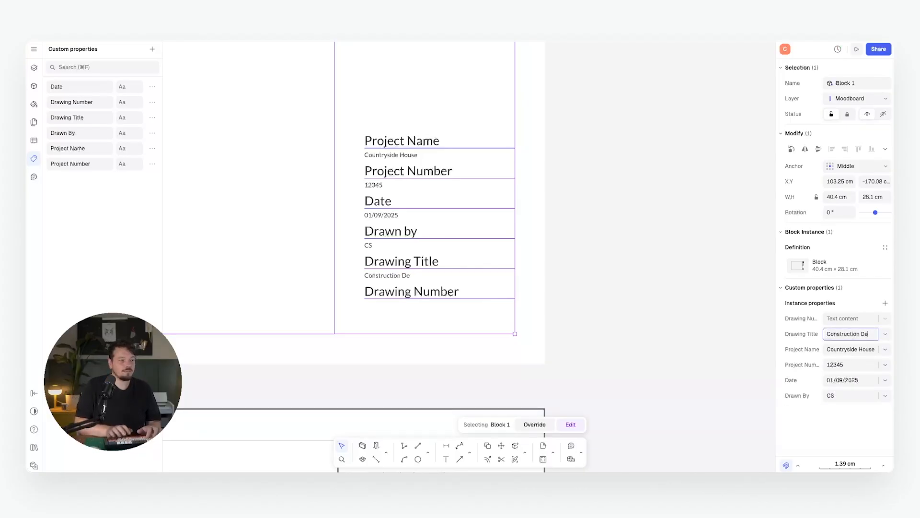
pyautogui.write('tails')
pyautogui.click(848, 318)
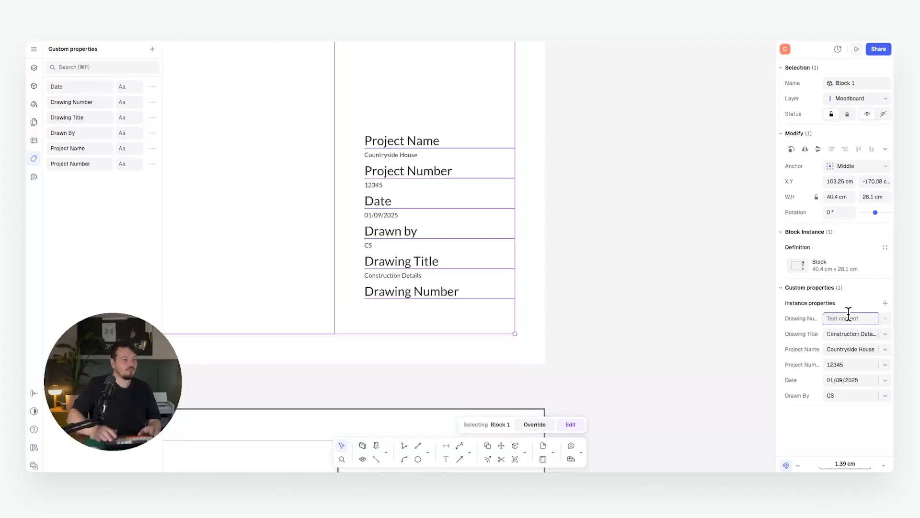
pyautogui.write('123')
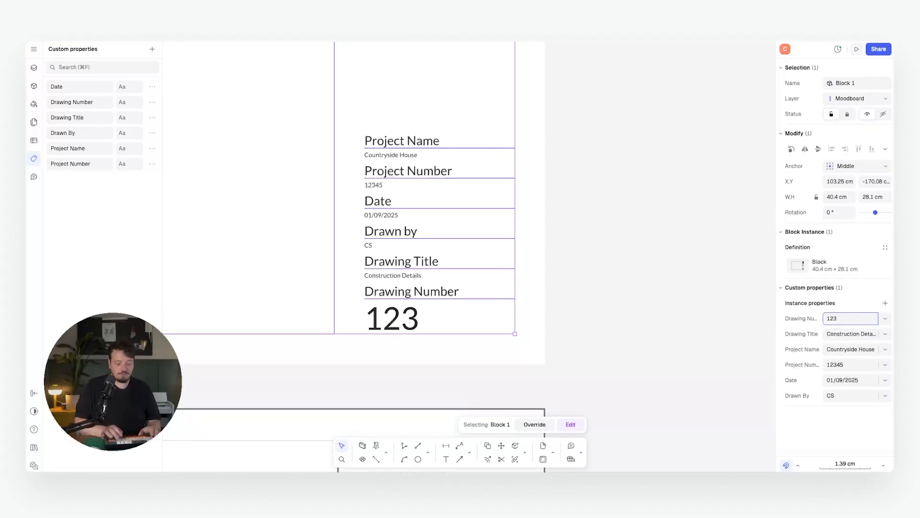
pyautogui.write('/XYZ')
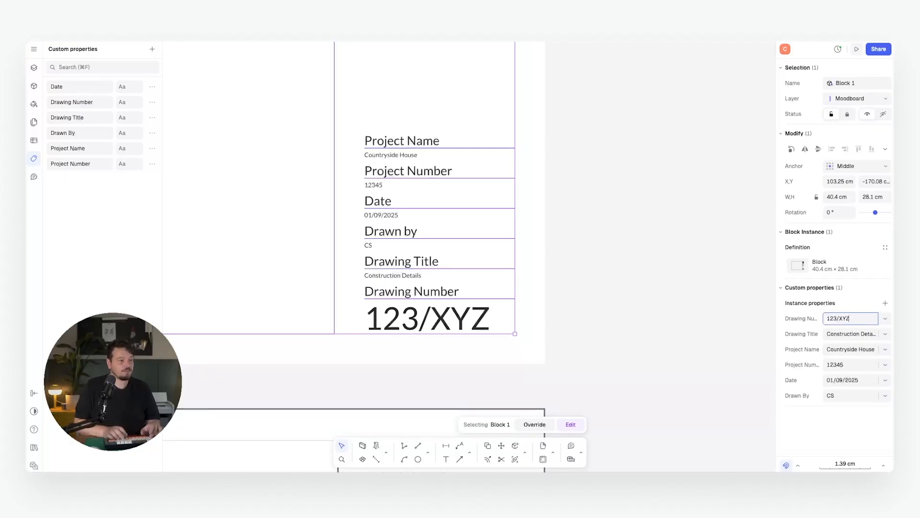
pyautogui.click(590, 261)
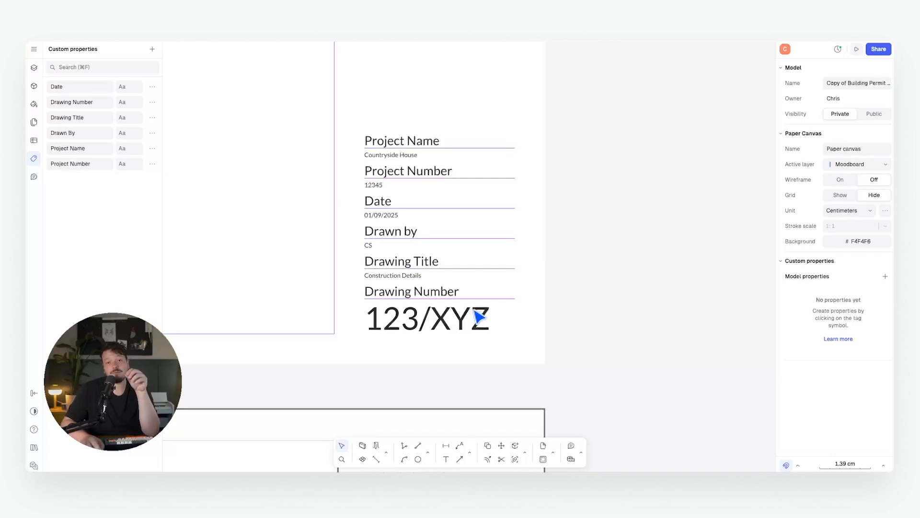
# Abandon a duplicate of the filled title block and delete an unwanted title block.
pyautogui.scroll(-5, 479, 317)
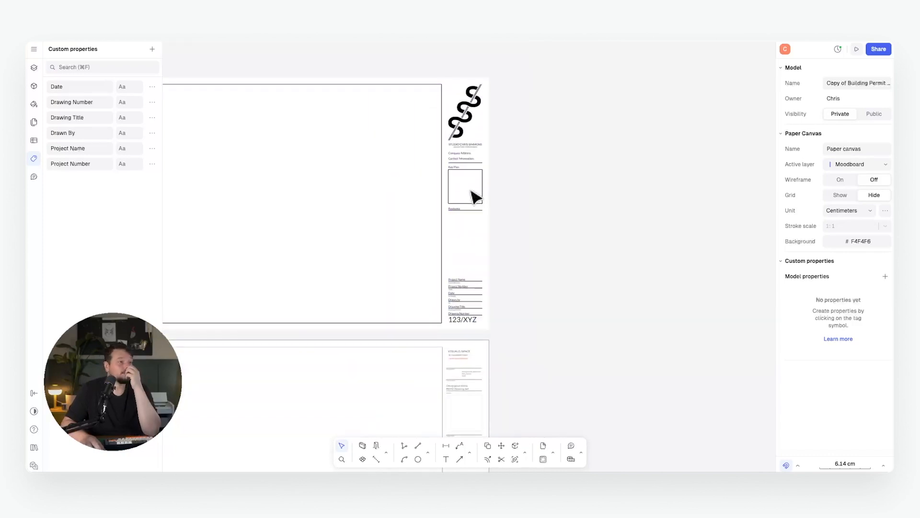
pyautogui.click(475, 158)
pyautogui.moveTo(516, 187); pyautogui.dragTo(606, 200, button='middle')
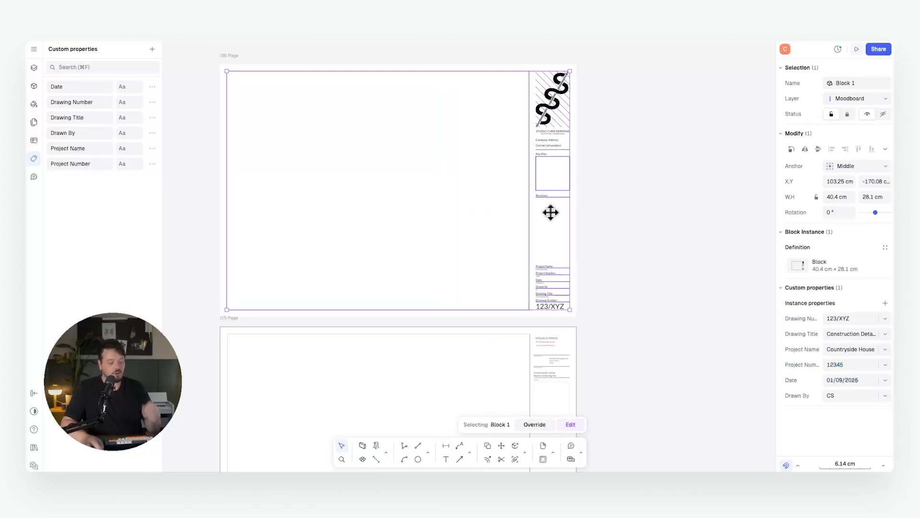
pyautogui.press('d')
pyautogui.scroll(-5, 551, 212)
pyautogui.moveTo(331, 163); pyautogui.dragTo(440, 267, button='middle')
pyautogui.scroll(5, 508, 198)
pyautogui.moveTo(490, 224); pyautogui.dragTo(521, 199, button='middle')
pyautogui.press('Escape')
pyautogui.click(534, 182)
pyautogui.scroll(-5, 534, 183)
pyautogui.press('Delete')
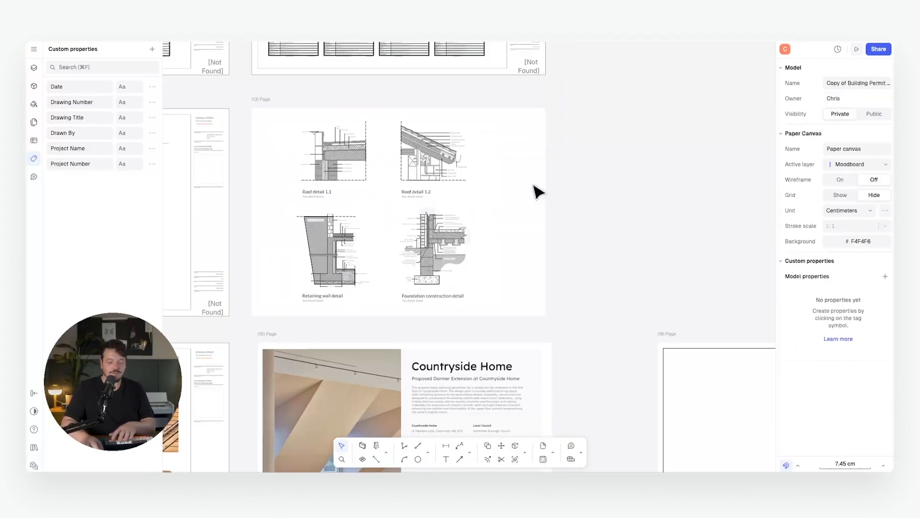
pyautogui.moveTo(566, 259); pyautogui.dragTo(431, 111, button='middle')
# Copy the page 18 title block onto the page 13 sheet and select it.
pyautogui.click(726, 201)
pyautogui.moveTo(726, 201); pyautogui.dragTo(465, 170, button='middle')
pyautogui.press('d')
pyautogui.click(551, 168)
pyautogui.moveTo(350, 105); pyautogui.dragTo(690, 263, button='middle')
pyautogui.scroll(1, 560, 152)
pyautogui.click(479, 91)
pyautogui.scroll(5, 444, 276)
pyautogui.scroll(3, 484, 268)
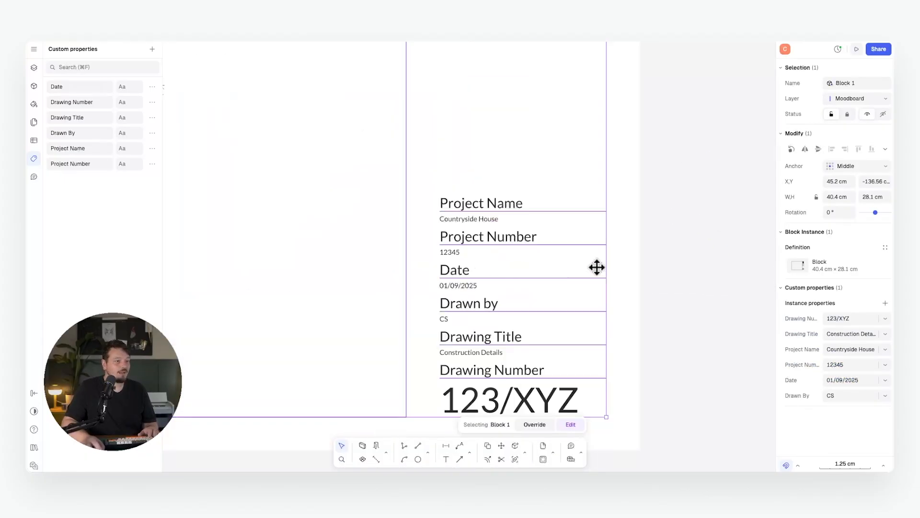
pyautogui.moveTo(595, 267); pyautogui.dragTo(505, 201, button='middle')
pyautogui.click(558, 299)
pyautogui.click(515, 280)
# Change the copy's drawing number to ABC/123 and select its project number.
pyautogui.click(854, 319)
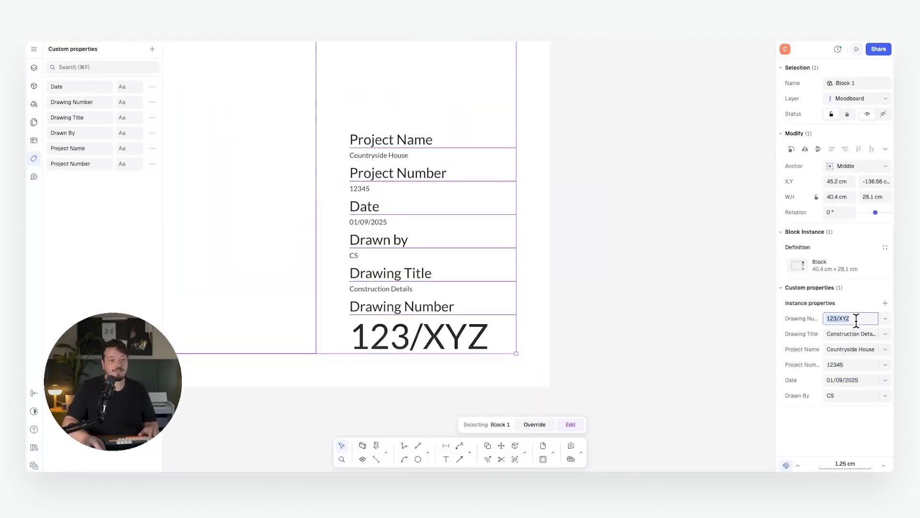
pyautogui.write('ABC/123')
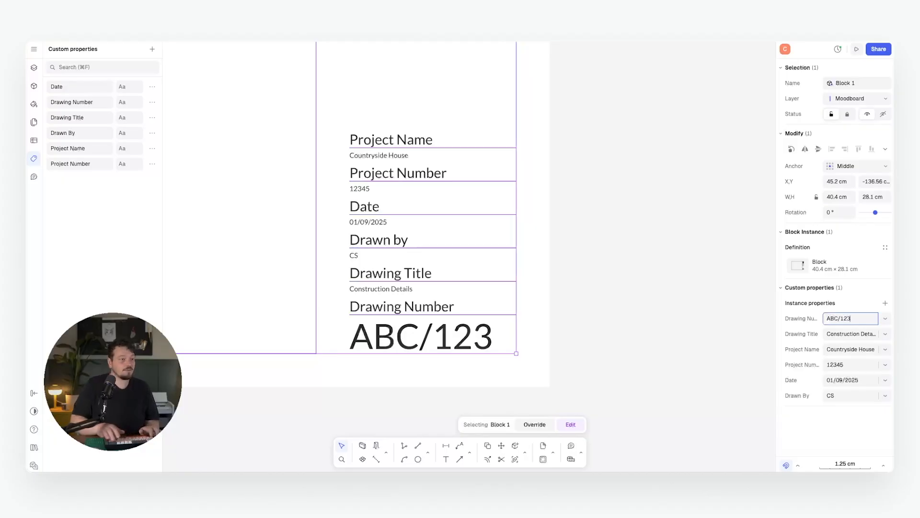
pyautogui.press('Escape')
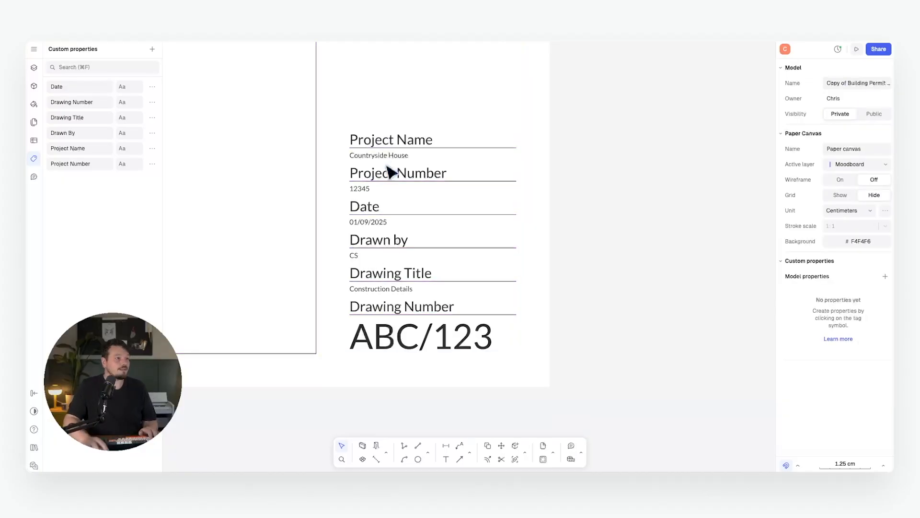
pyautogui.click(387, 166)
# Set project number 789 and copy the original title block beside the ABC/123 sheet.
pyautogui.write('789')
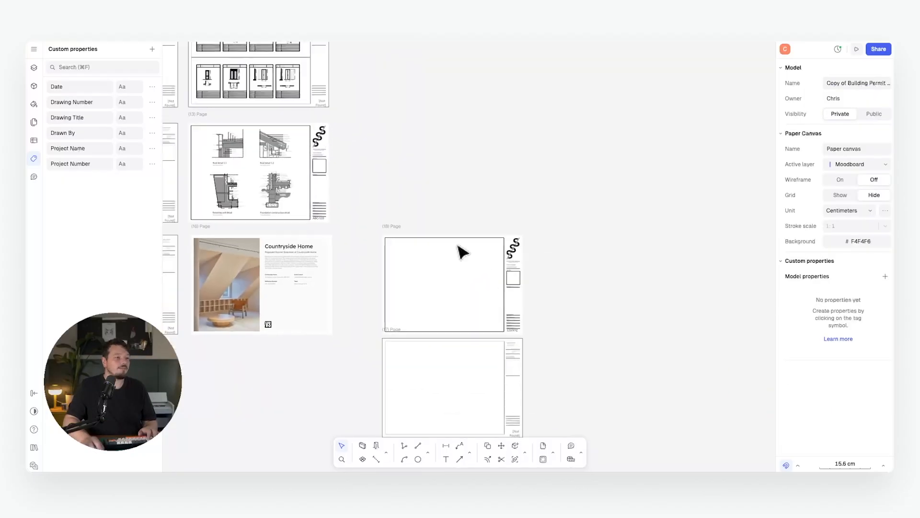
pyautogui.scroll(5, 522, 332)
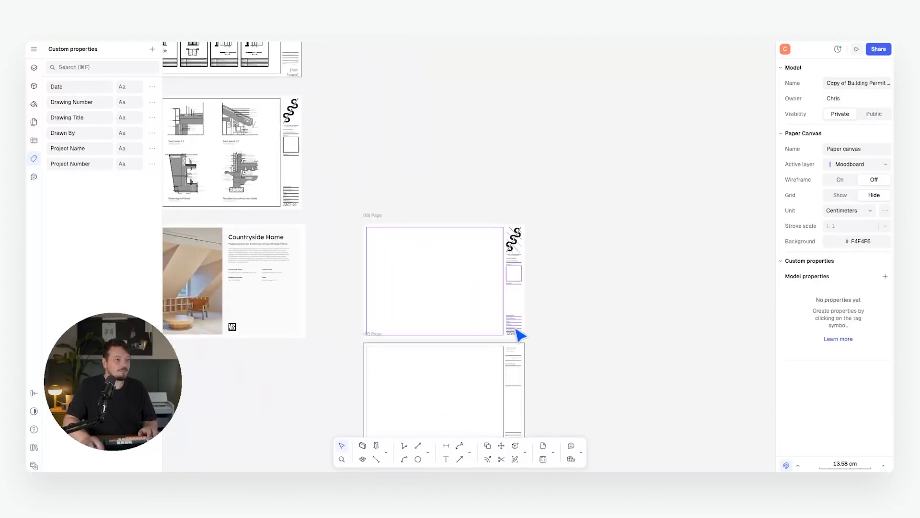
pyautogui.click(520, 335)
pyautogui.press('c')
pyautogui.click(529, 325)
pyautogui.scroll(-5, 529, 311)
pyautogui.moveTo(520, 263); pyautogui.dragTo(649, 359, button='middle')
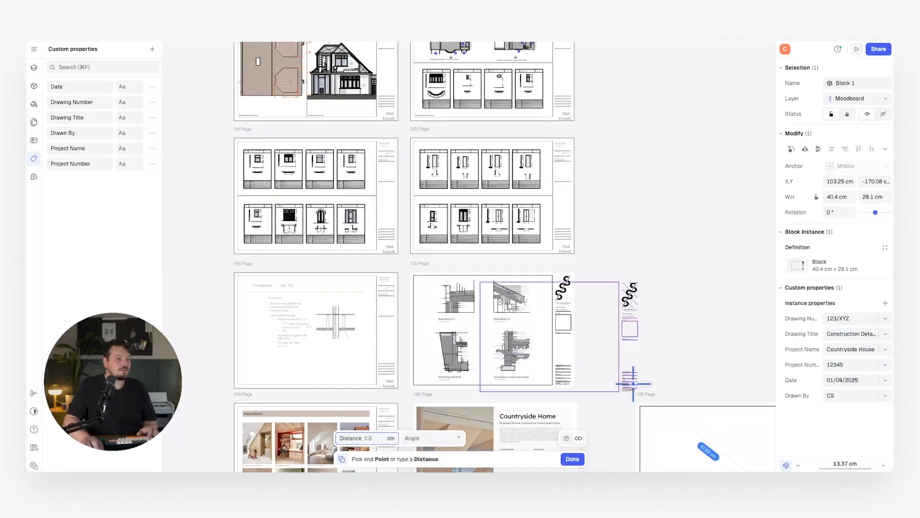
pyautogui.scroll(8, 635, 381)
pyautogui.moveTo(579, 291); pyautogui.dragTo(605, 266, button='middle')
pyautogui.scroll(-5, 605, 266)
pyautogui.moveTo(519, 261); pyautogui.dragTo(578, 258, button='middle')
pyautogui.click(564, 255)
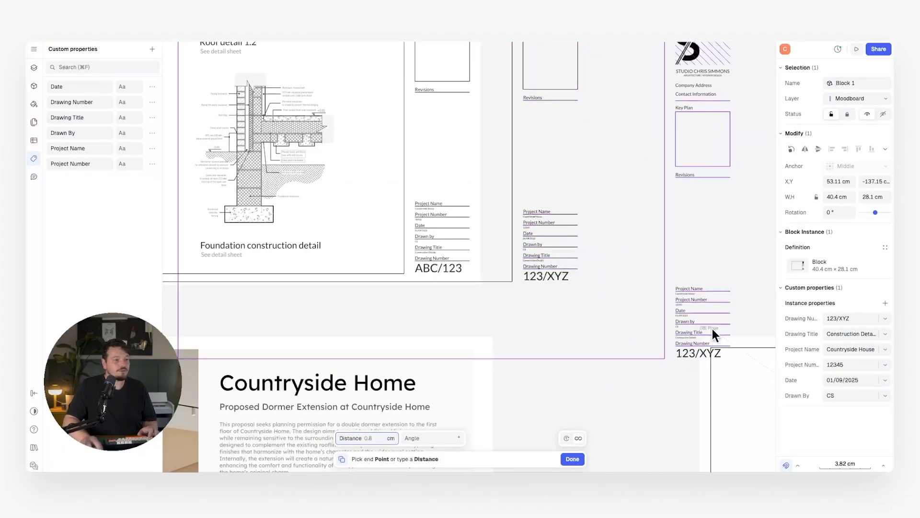
pyautogui.press('Escape')
# Delete the extra title block copy and select the title block on the details sheet.
pyautogui.scroll(2, 554, 261)
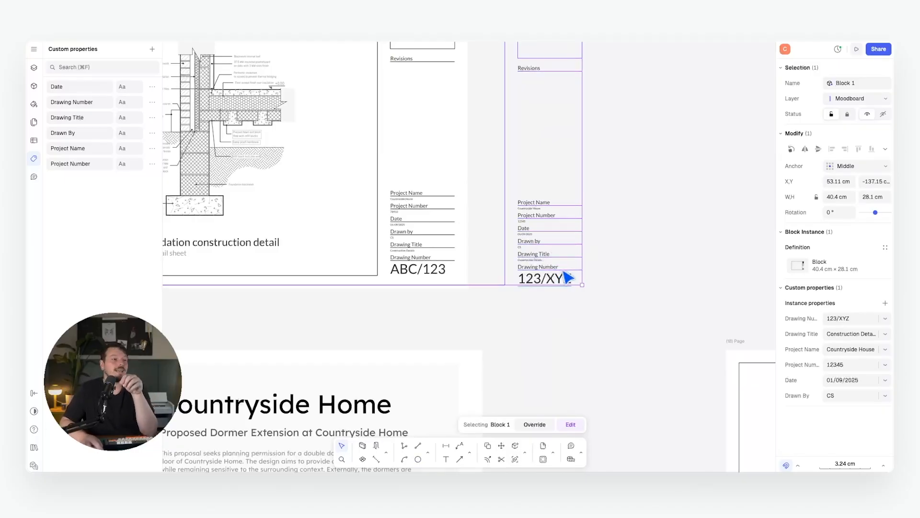
pyautogui.moveTo(587, 261); pyautogui.dragTo(617, 302, button='middle')
pyautogui.scroll(3, 623, 306)
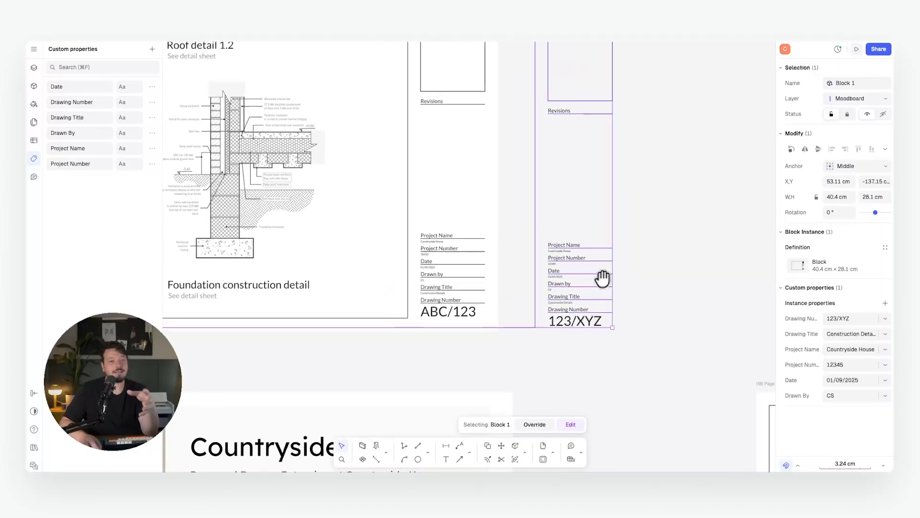
pyautogui.press('Delete')
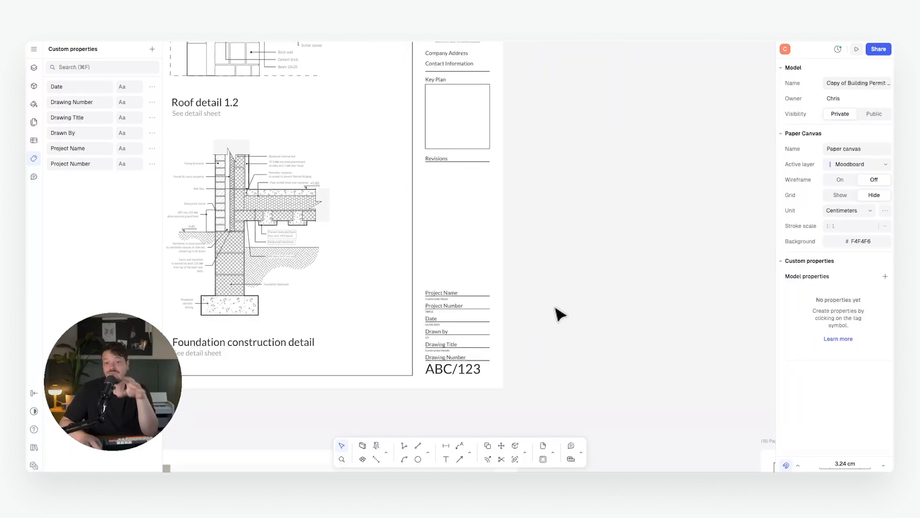
pyautogui.scroll(2, 547, 305)
pyautogui.scroll(3, 511, 271)
pyautogui.hscroll(-3, 489, 233)
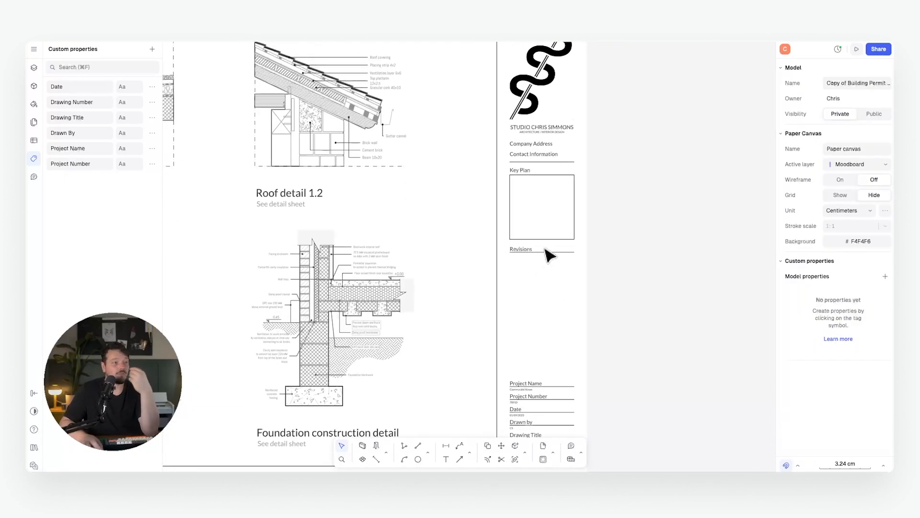
pyautogui.scroll(-2, 549, 255)
pyautogui.hscroll(3, 513, 228)
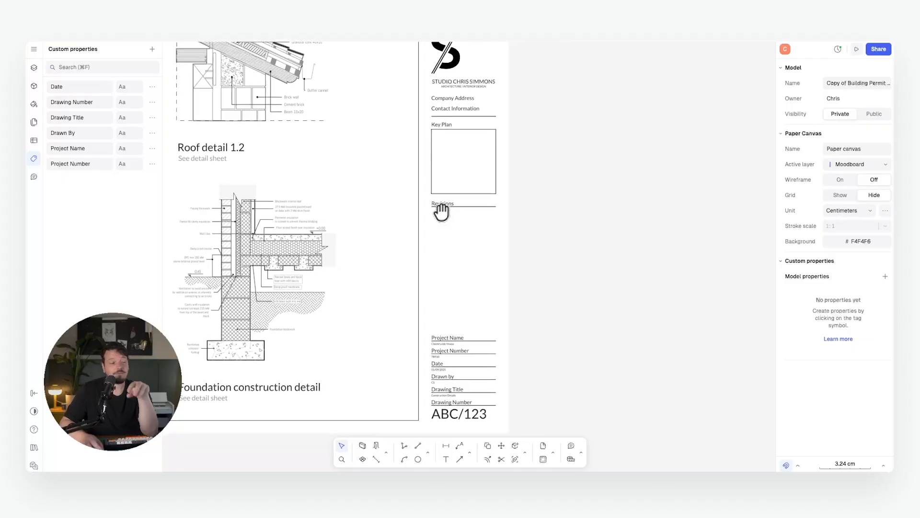
pyautogui.moveTo(441, 212); pyautogui.dragTo(459, 225, button='middle')
pyautogui.moveTo(505, 266)
pyautogui.mouseDown(button='middle')
pyautogui.moveTo(493, 209)
pyautogui.moveTo(507, 201)
pyautogui.mouseUp(button='middle')
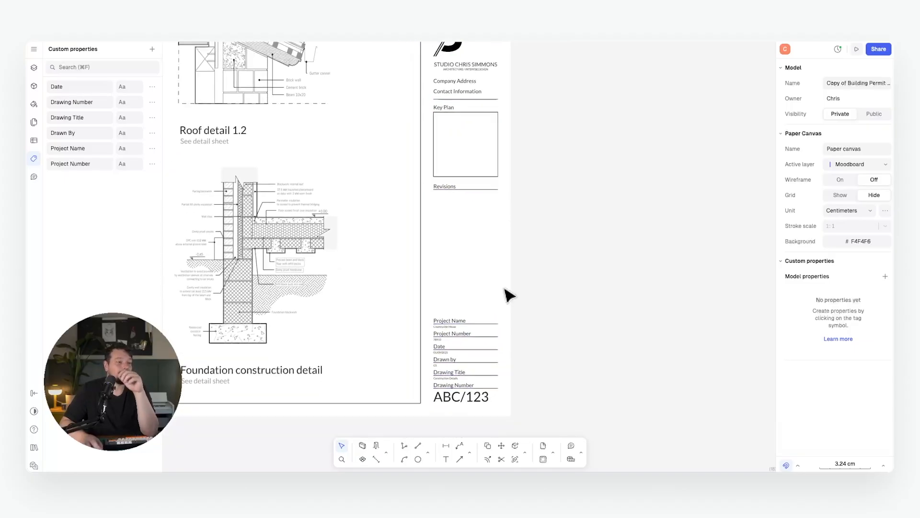
pyautogui.moveTo(508, 295); pyautogui.dragTo(546, 238, button='middle')
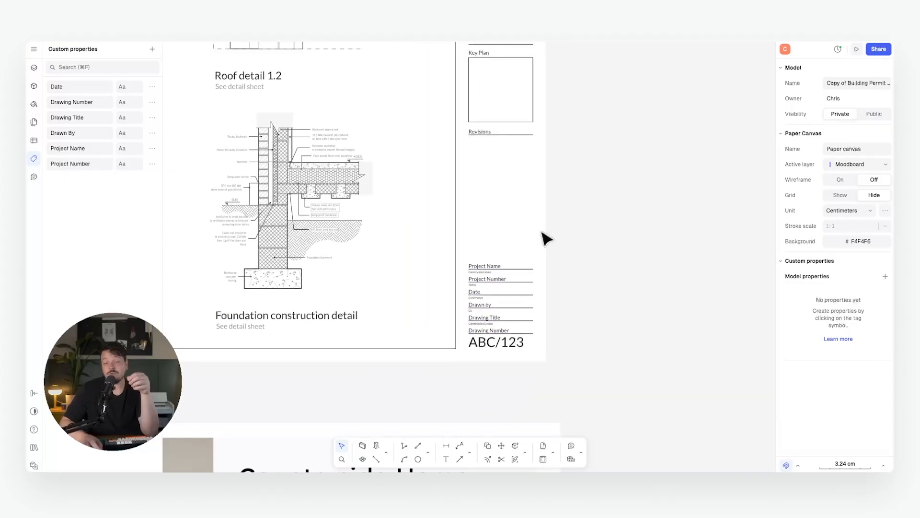
pyautogui.click(497, 292)
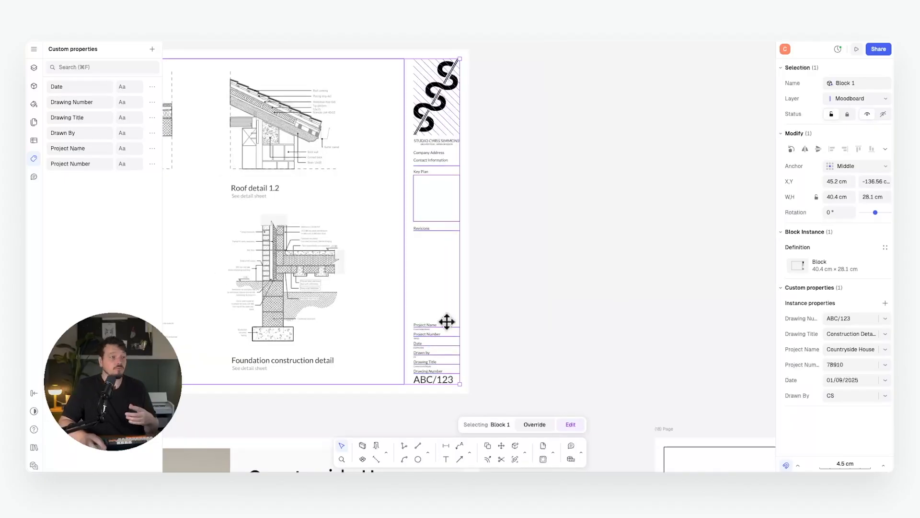
# Rename the title block instance with a name starting SCS.
pyautogui.click(856, 83)
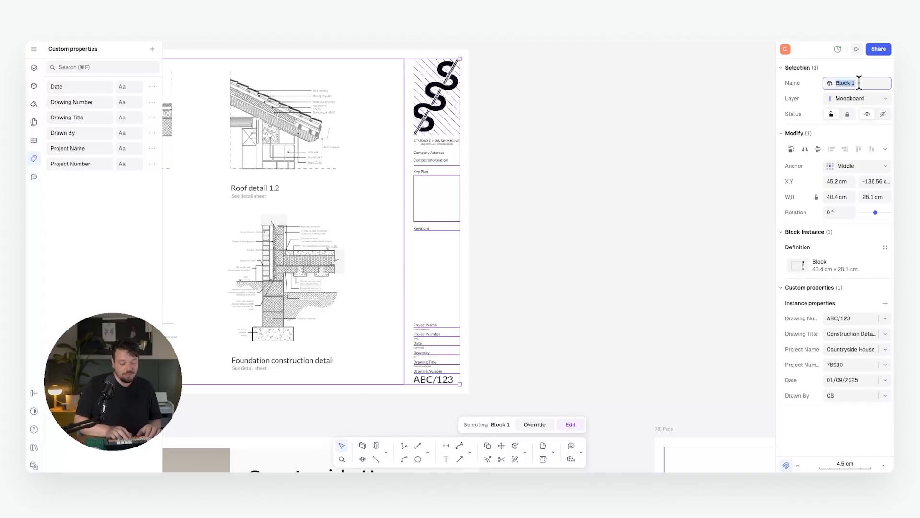
pyautogui.write('SCS-A3-Titleblo')
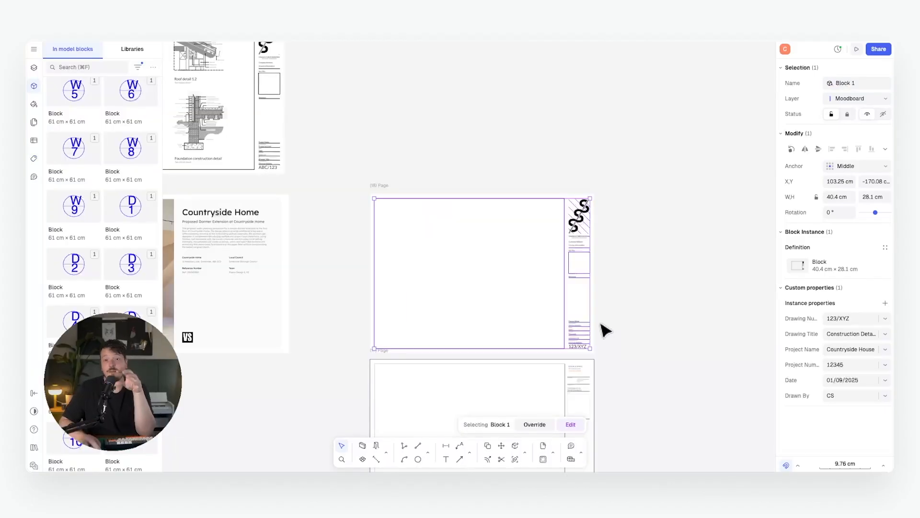
pyautogui.keyDown('ctrl'); pyautogui.scroll(5, 606, 328); pyautogui.keyUp('ctrl')
pyautogui.moveTo(569, 298); pyautogui.dragTo(565, 288)
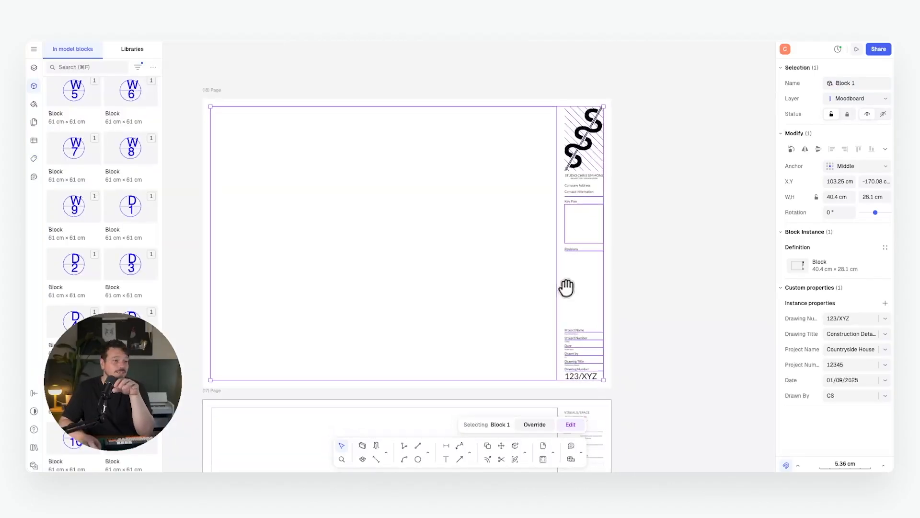
pyautogui.moveTo(566, 288); pyautogui.dragTo(565, 284, button='middle')
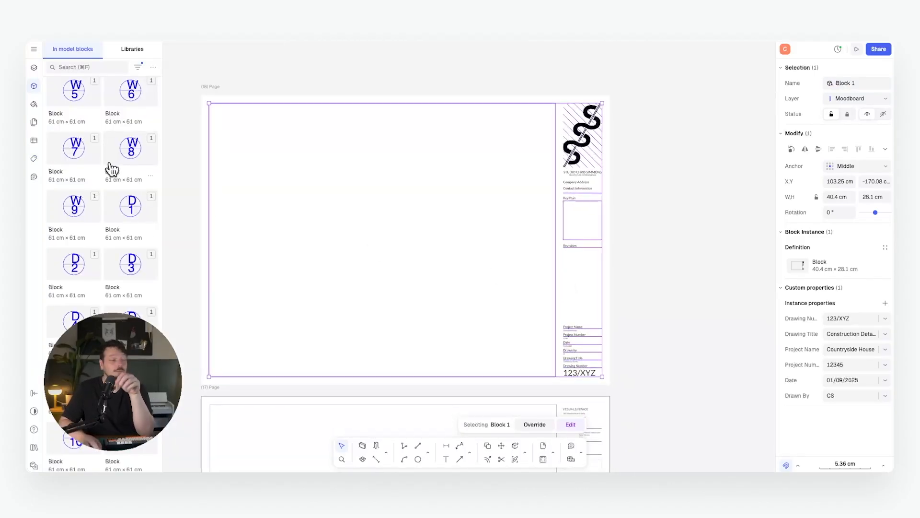
pyautogui.scroll(-8, 114, 168)
# Place another copy of the 40.4 × 28.1 cm title block on the canvas.
pyautogui.moveTo(120, 149); pyautogui.dragTo(607, 176)
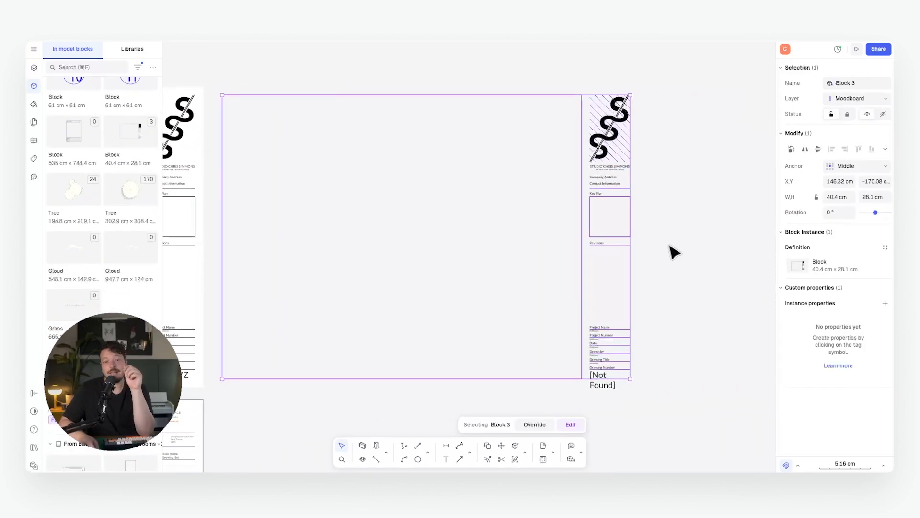
pyautogui.moveTo(651, 242); pyautogui.dragTo(570, 240, button='middle')
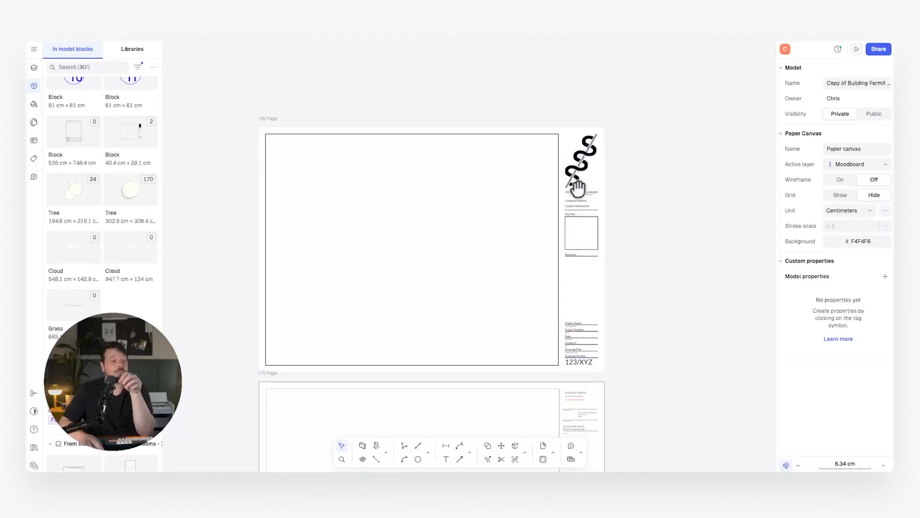
pyautogui.hscroll(2, 573, 180)
pyautogui.scroll(-1, 573, 181)
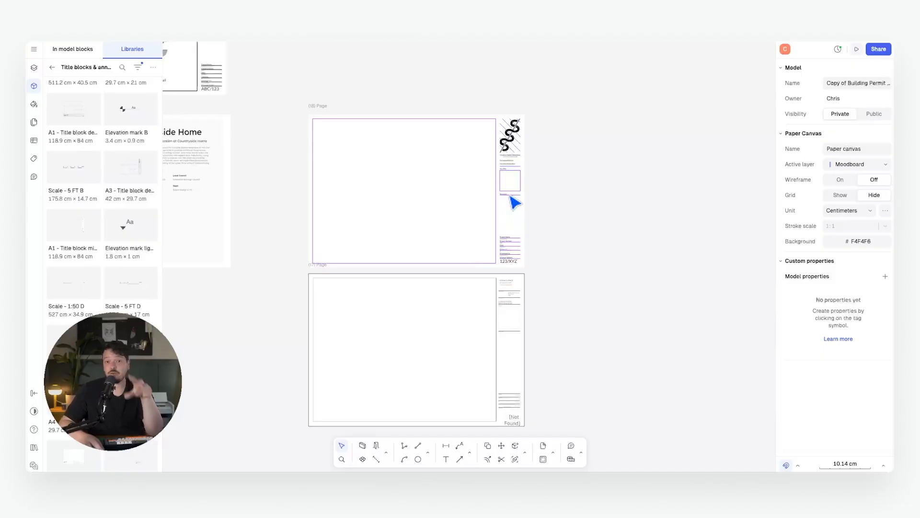
# Drag 'A3 - Title block with tags' from Title blocks & annotations onto the canvas.
pyautogui.click(137, 46)
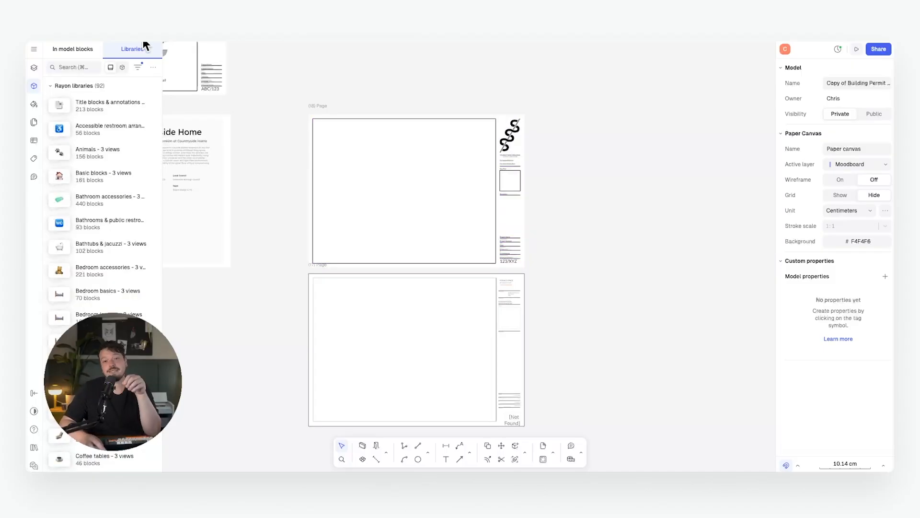
pyautogui.scroll(-15, 122, 191)
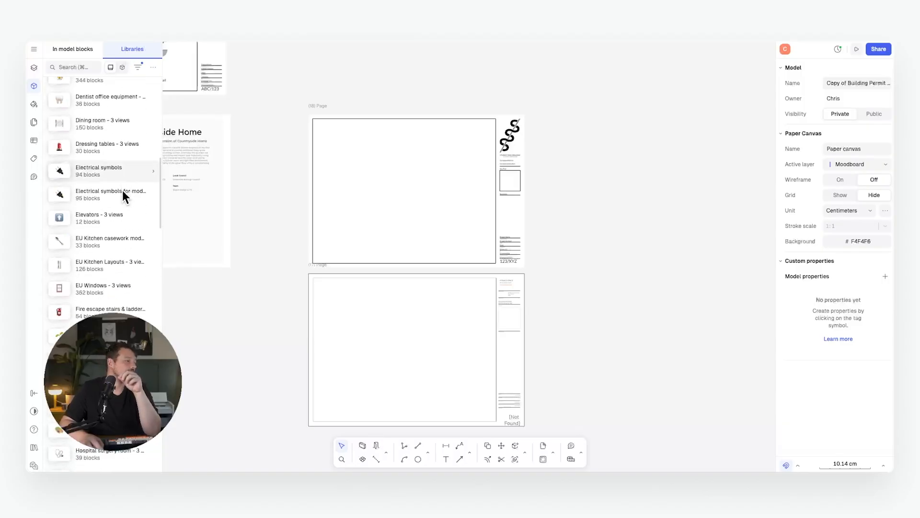
pyautogui.scroll(-5, 113, 203)
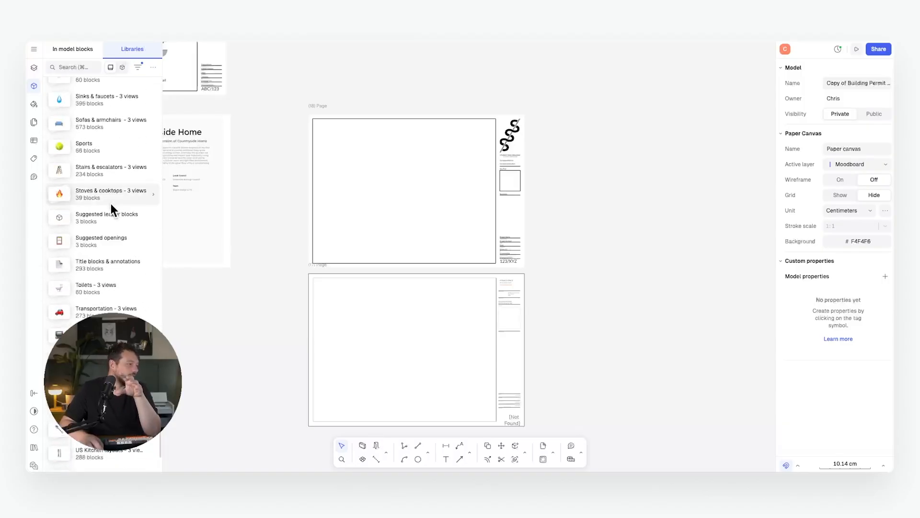
pyautogui.click(110, 259)
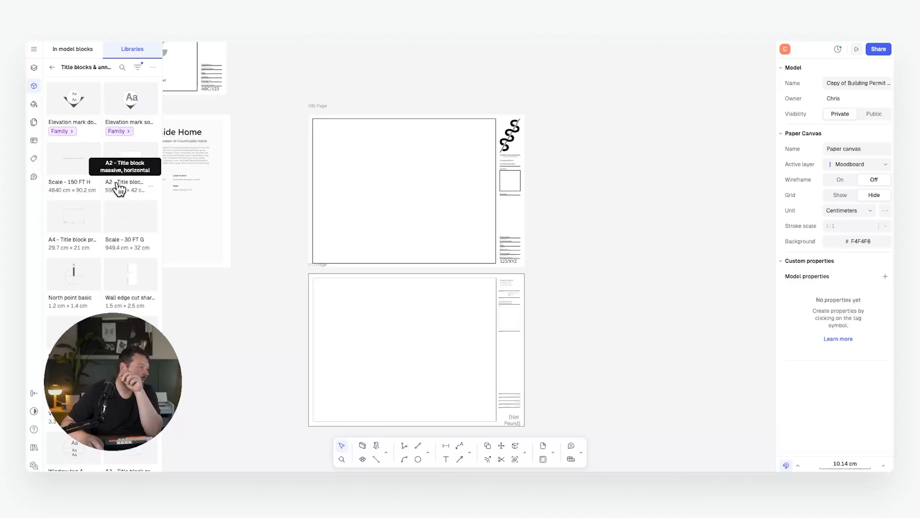
pyautogui.scroll(-5, 120, 189)
pyautogui.scroll(-1, 120, 188)
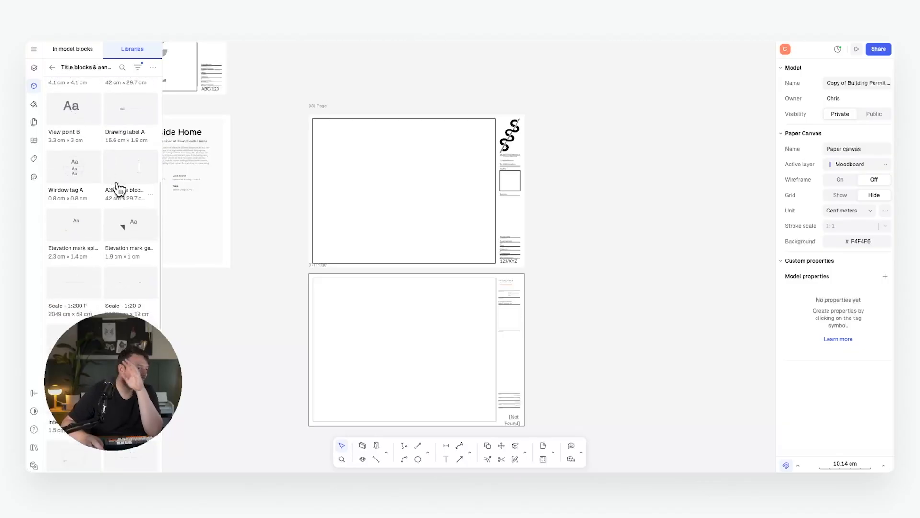
pyautogui.scroll(-3, 116, 189)
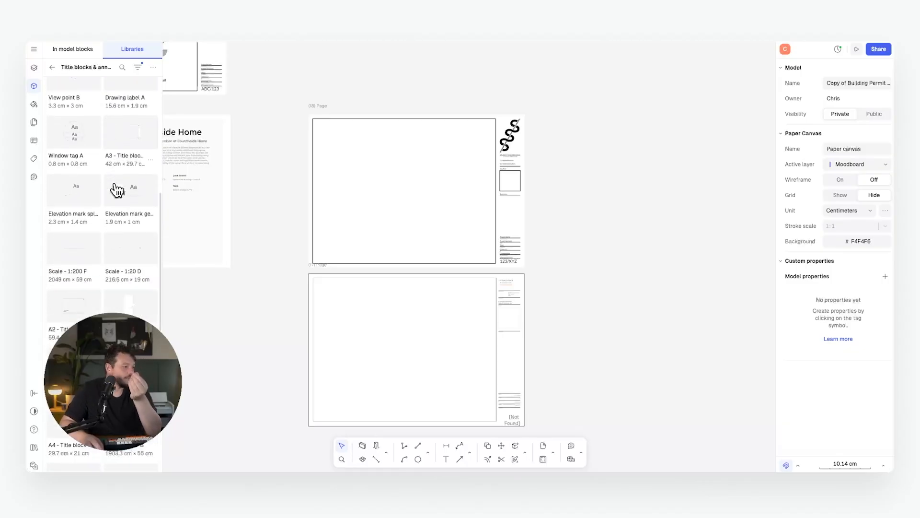
pyautogui.scroll(-7, 116, 190)
pyautogui.moveTo(127, 175); pyautogui.dragTo(661, 191)
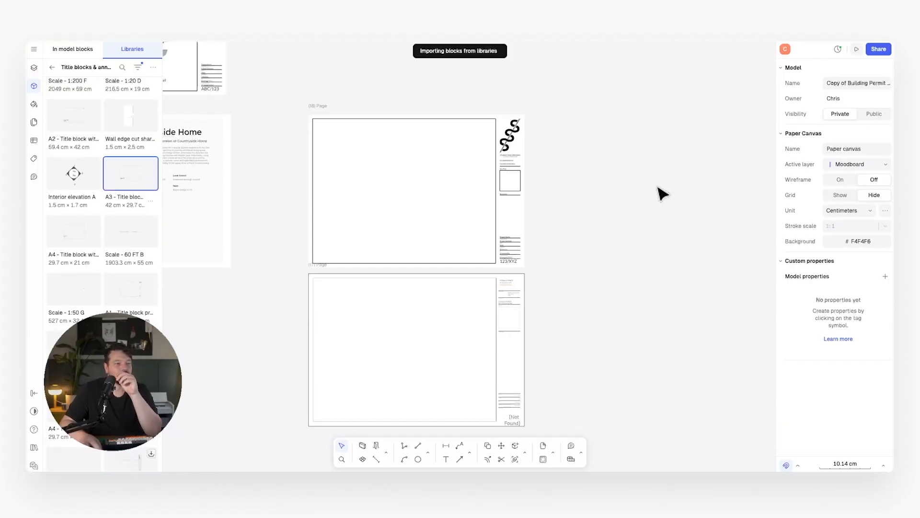
# Inspect the new A3 title block's tags and YOUR LOGO HERE area.
pyautogui.scroll(5, 438, 255)
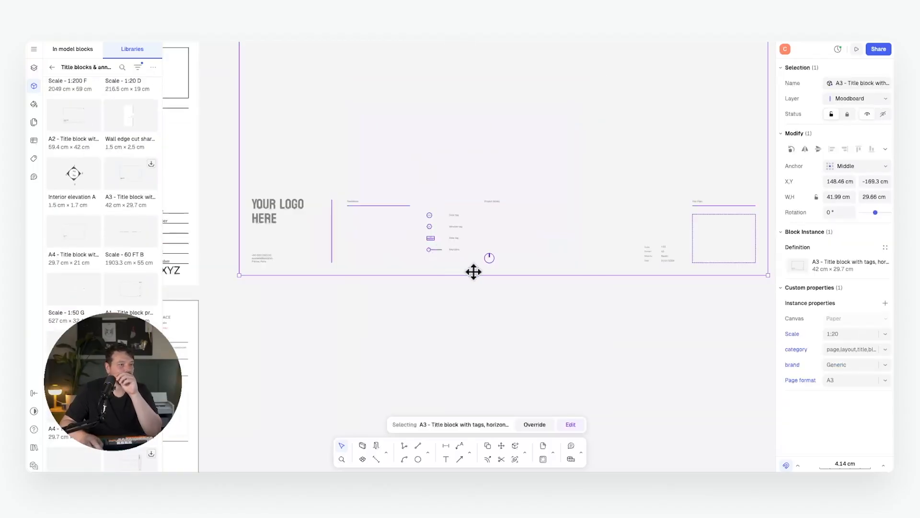
pyautogui.moveTo(472, 272); pyautogui.dragTo(434, 352, button='middle')
pyautogui.click(550, 318)
pyautogui.scroll(4, 645, 351)
pyautogui.moveTo(515, 335); pyautogui.dragTo(854, 314, button='middle')
pyautogui.scroll(1, 402, 253)
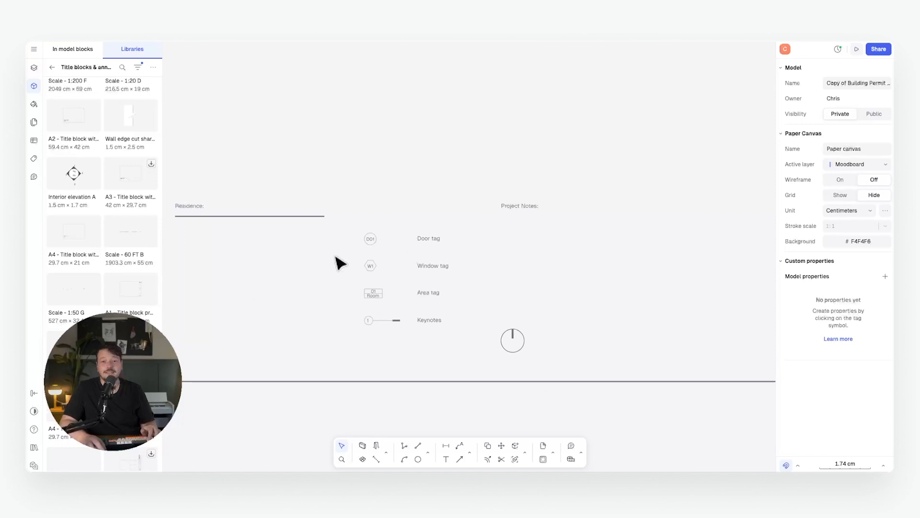
pyautogui.moveTo(406, 289); pyautogui.dragTo(460, 277, button='middle')
pyautogui.moveTo(201, 259); pyautogui.dragTo(429, 257, button='middle')
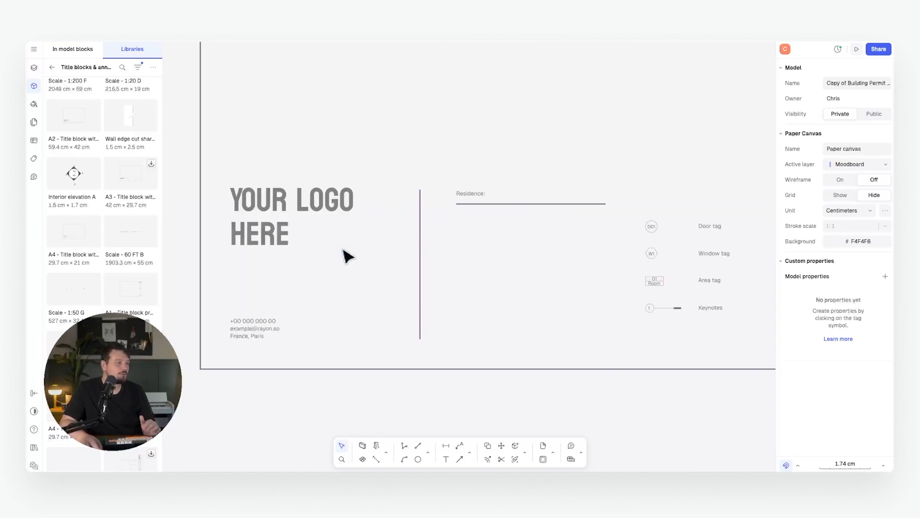
pyautogui.moveTo(342, 249); pyautogui.dragTo(448, 246, button='middle')
pyautogui.scroll(-5, 298, 231)
pyautogui.moveTo(347, 220); pyautogui.dragTo(284, 300, button='middle')
# Open the A3 title block's contents, then finish editing and deselect it.
pyautogui.click(263, 312)
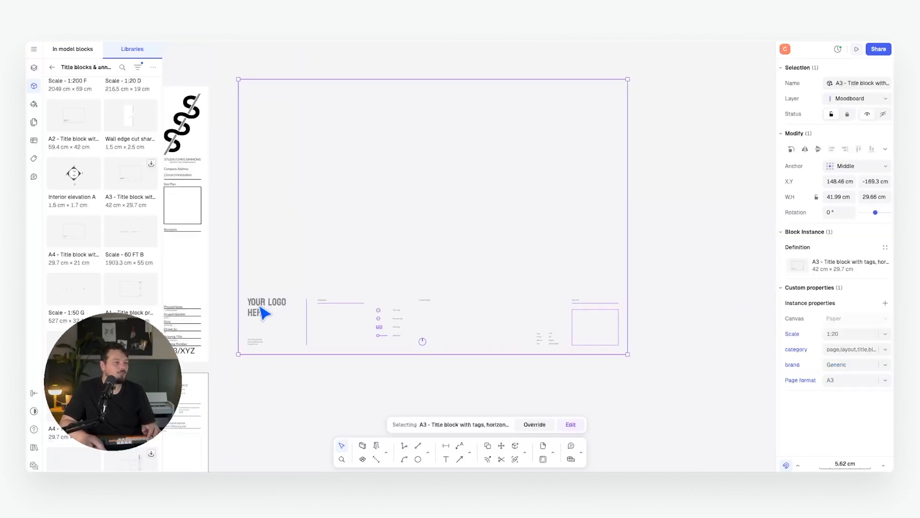
pyautogui.doubleClick(282, 317)
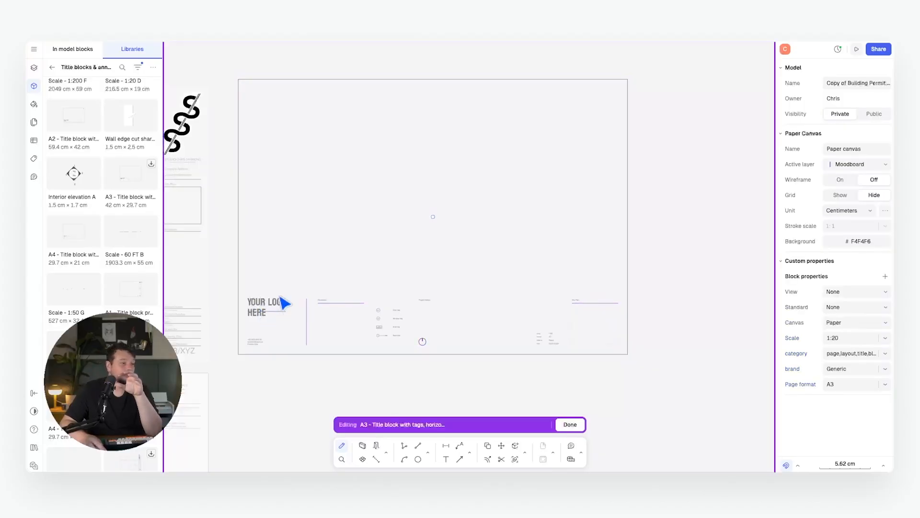
pyautogui.click(569, 424)
pyautogui.press('Escape')
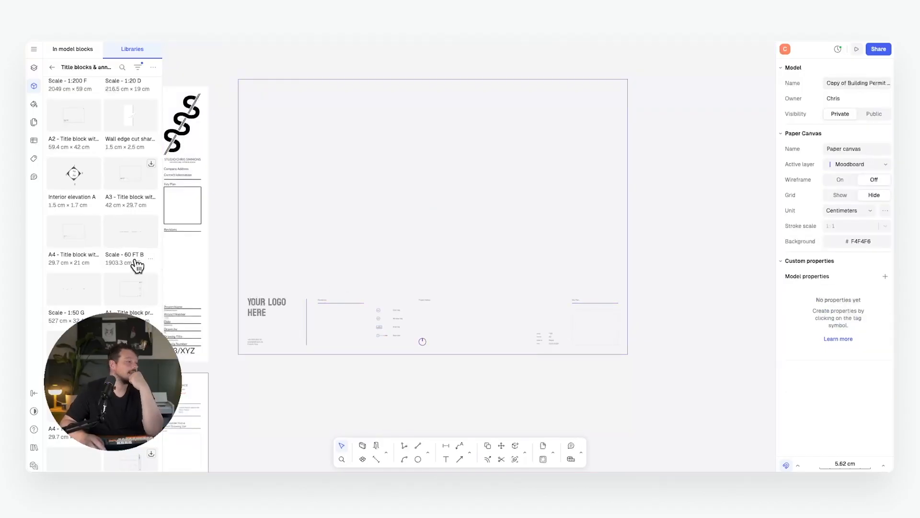
# Drag an A1 title block from the library onto the canvas and snap it beside the other A1 sheet.
pyautogui.scroll(-3, 130, 261)
pyautogui.scroll(-1, 131, 261)
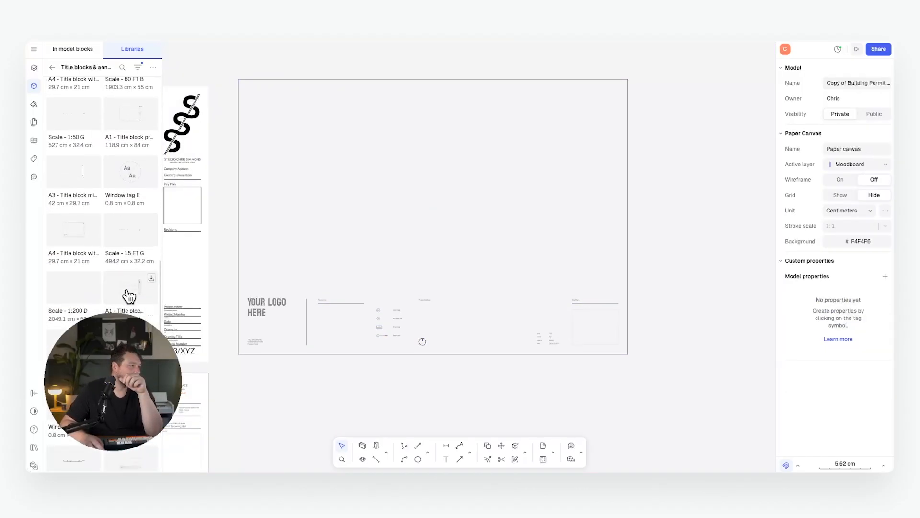
pyautogui.moveTo(129, 291); pyautogui.dragTo(694, 228)
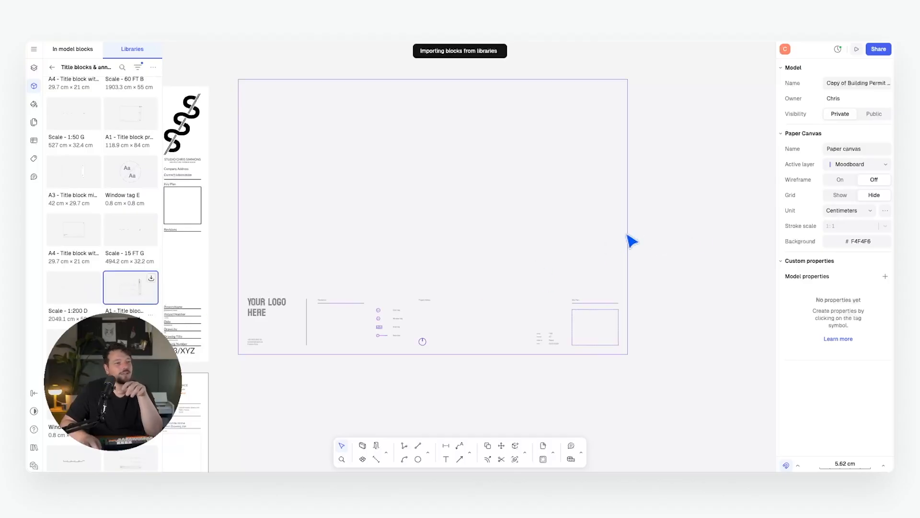
pyautogui.scroll(-10, 357, 164)
pyautogui.moveTo(362, 144); pyautogui.dragTo(424, 108)
pyautogui.scroll(5, 440, 132)
pyautogui.click(568, 344)
# Nudge the new A1 title block slightly right and down to align it with the sheets.
pyautogui.scroll(4, 556, 191)
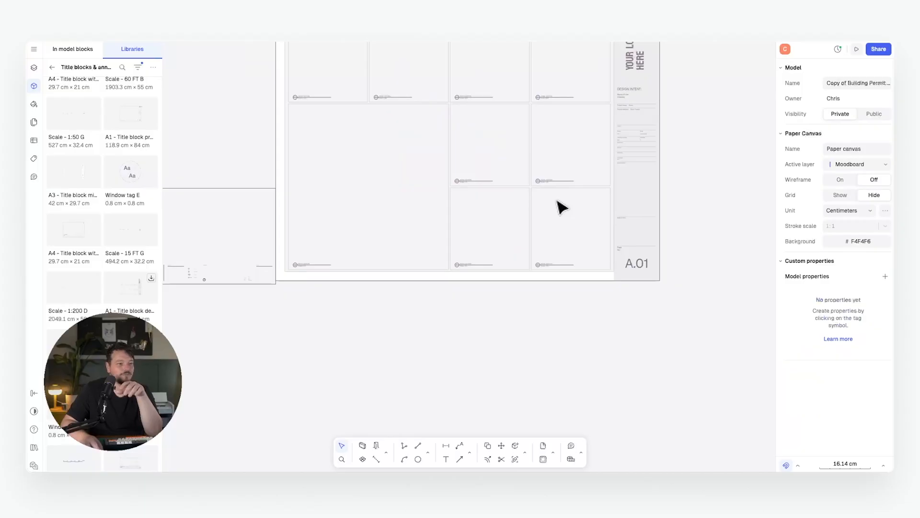
pyautogui.moveTo(556, 199); pyautogui.dragTo(507, 302, button='middle')
pyautogui.scroll(1, 509, 323)
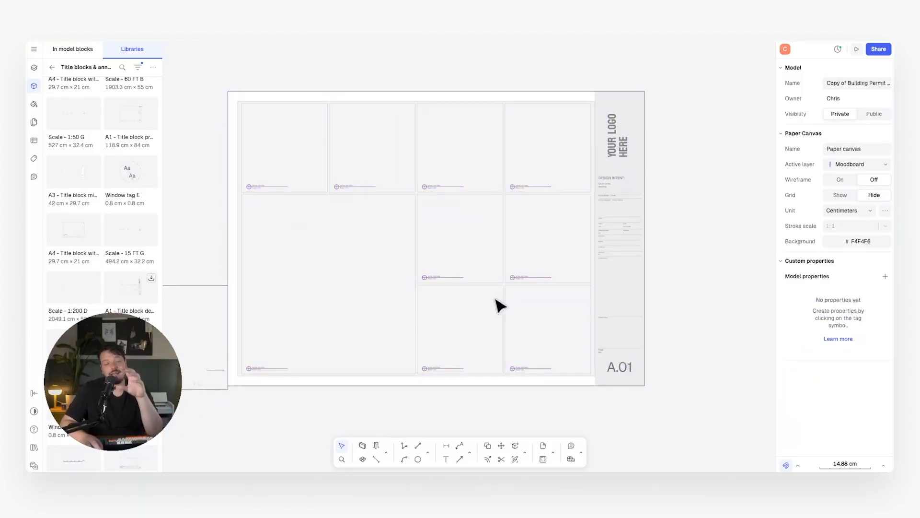
pyautogui.moveTo(546, 295); pyautogui.dragTo(567, 296, button='middle')
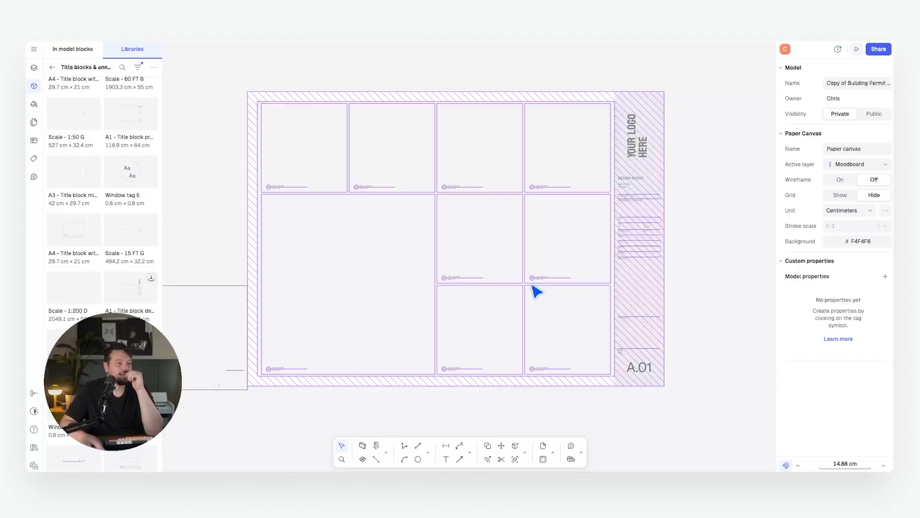
pyautogui.click(531, 284)
pyautogui.moveTo(532, 290); pyautogui.dragTo(542, 293)
pyautogui.click(699, 283)
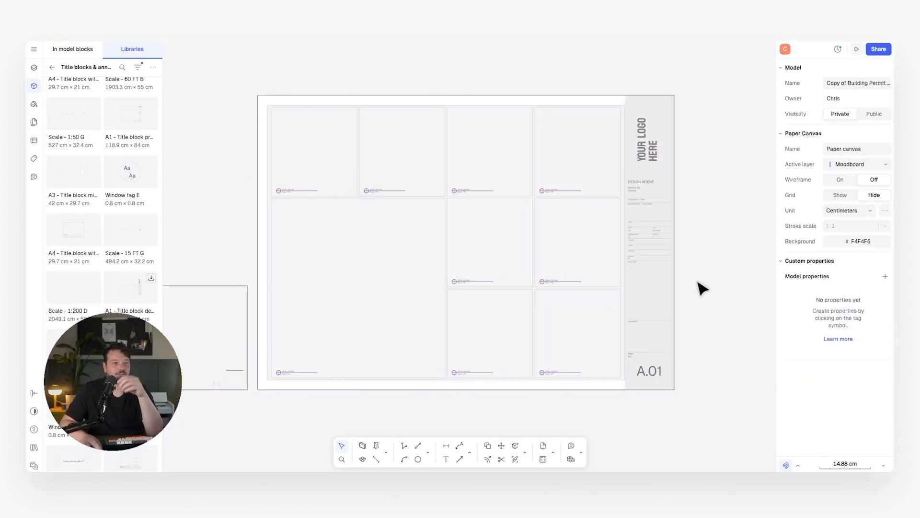
# Pan across the neighbouring sheets around page 18 to check the layout.
pyautogui.scroll(-3, 702, 287)
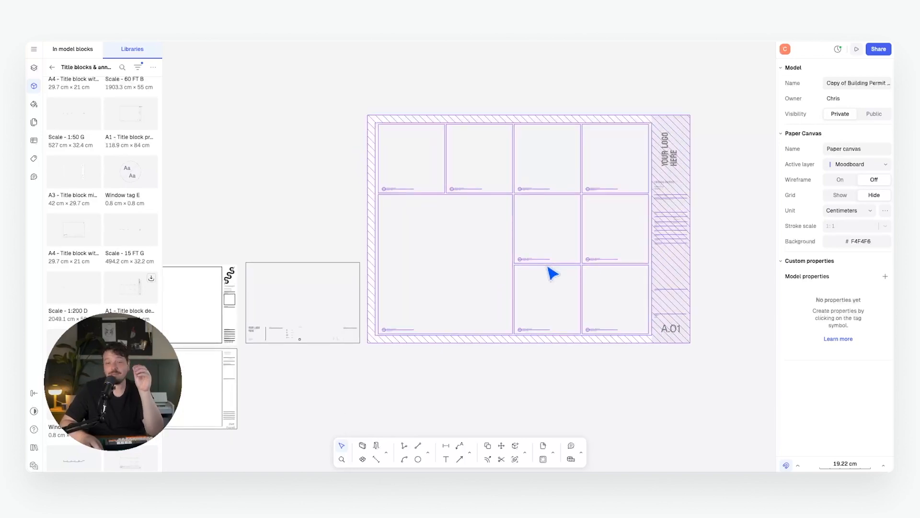
pyautogui.moveTo(307, 267); pyautogui.dragTo(438, 254, button='middle')
pyautogui.scroll(10, 365, 278)
pyautogui.moveTo(366, 278); pyautogui.dragTo(470, 250, button='middle')
pyautogui.scroll(-1, 551, 221)
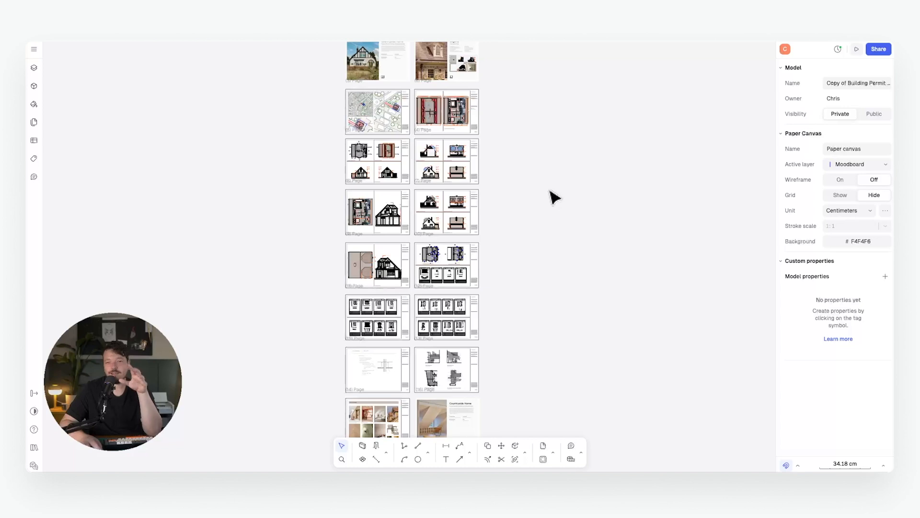
# Start the presentation and step through the Legend, site plan, existing elevations and demolition plans.
pyautogui.moveTo(538, 177); pyautogui.dragTo(547, 187, button='middle')
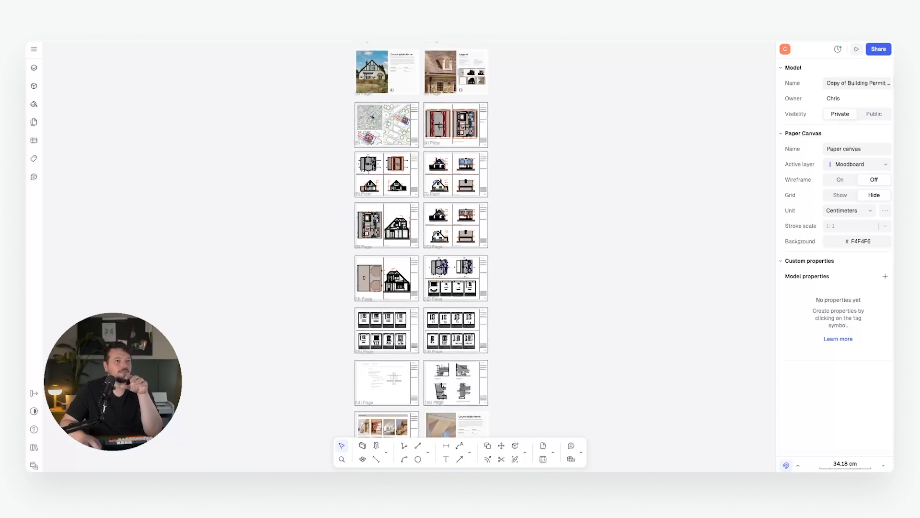
pyautogui.click(854, 48)
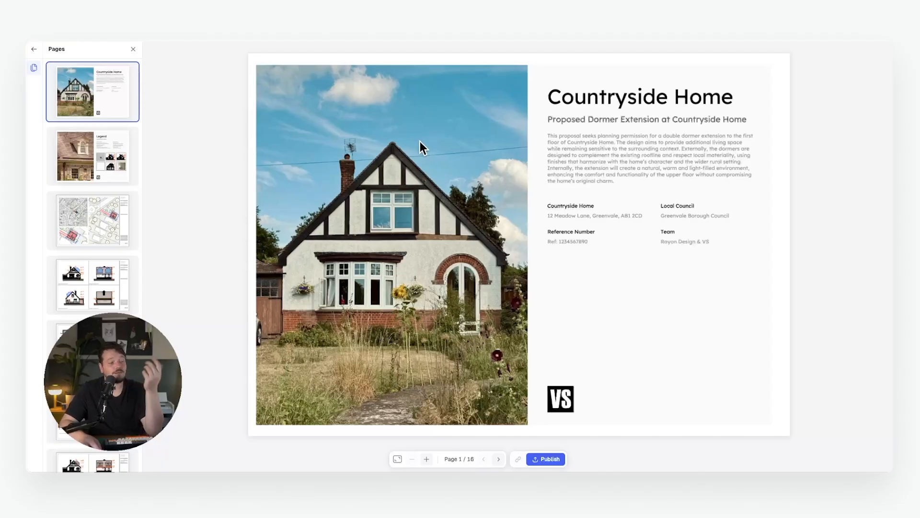
pyautogui.press('Right')
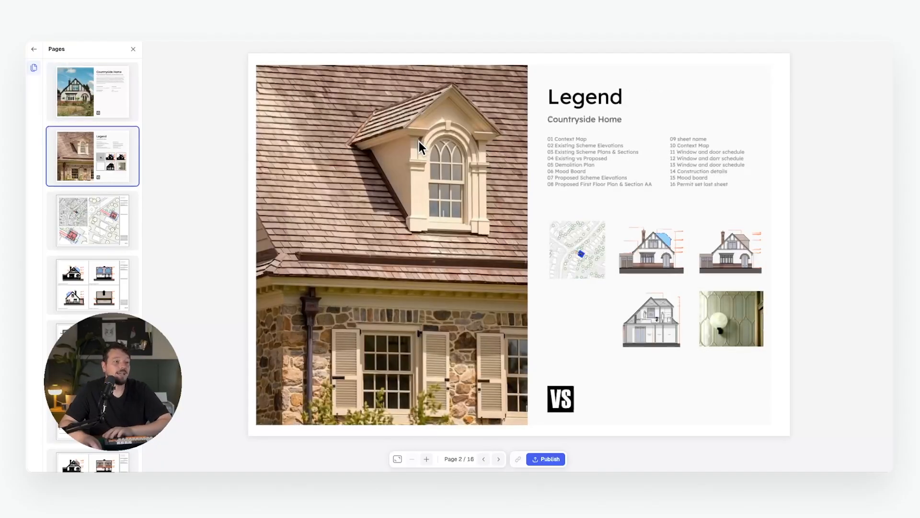
pyautogui.press('Right')
pyautogui.press('Right')
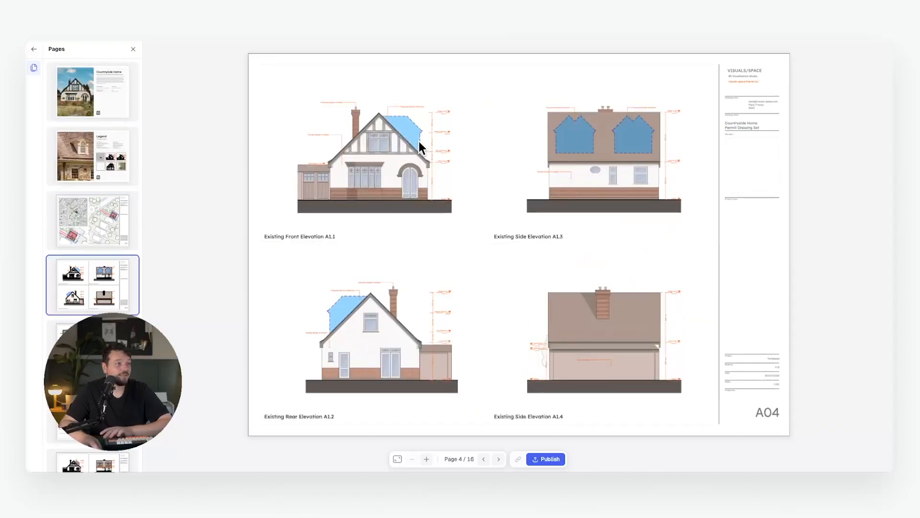
pyautogui.press('Right')
pyautogui.press('Right')
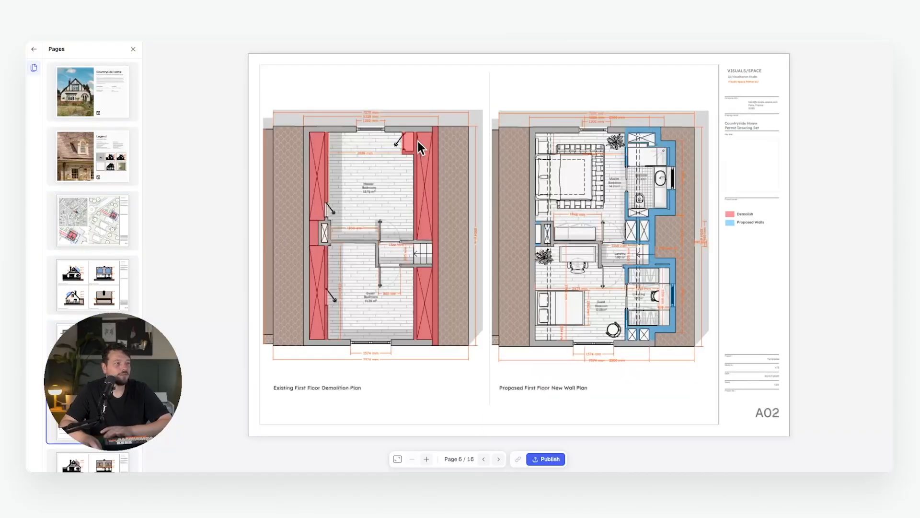
pyautogui.press('Right')
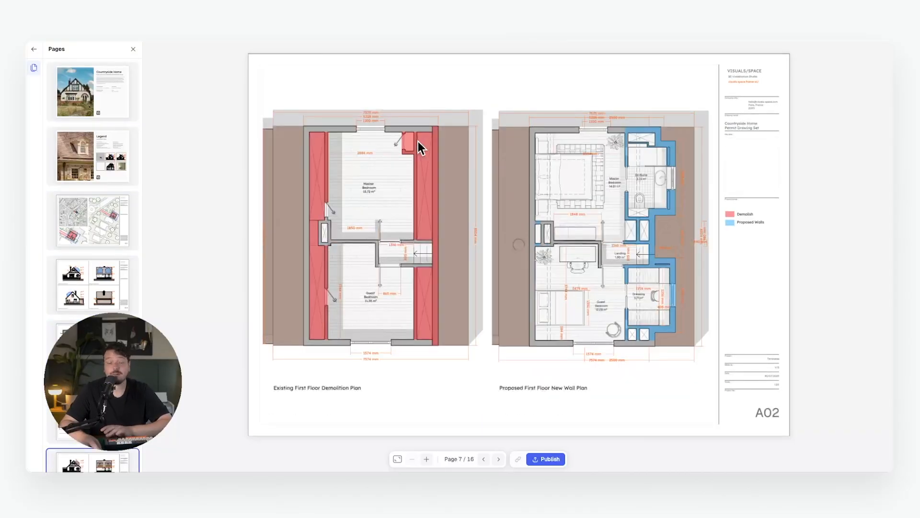
# Continue through floor plan, roof plan, door and window schedules and Mood Board, then exit to the editor.
pyautogui.press('Right')
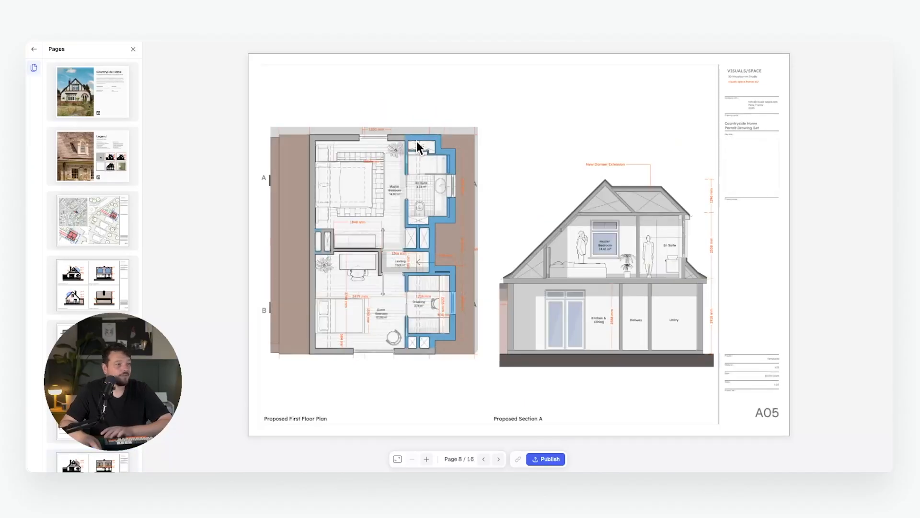
pyautogui.press('Right')
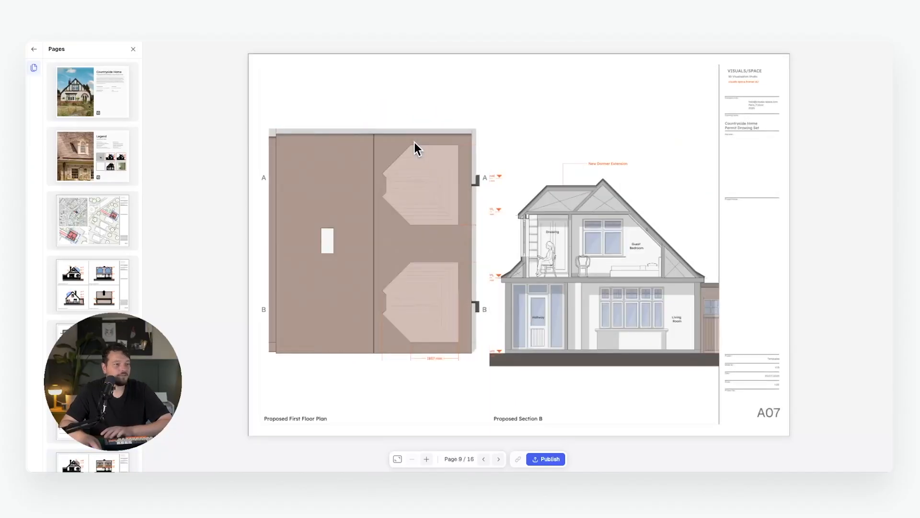
pyautogui.press('Right')
pyautogui.press('Right')
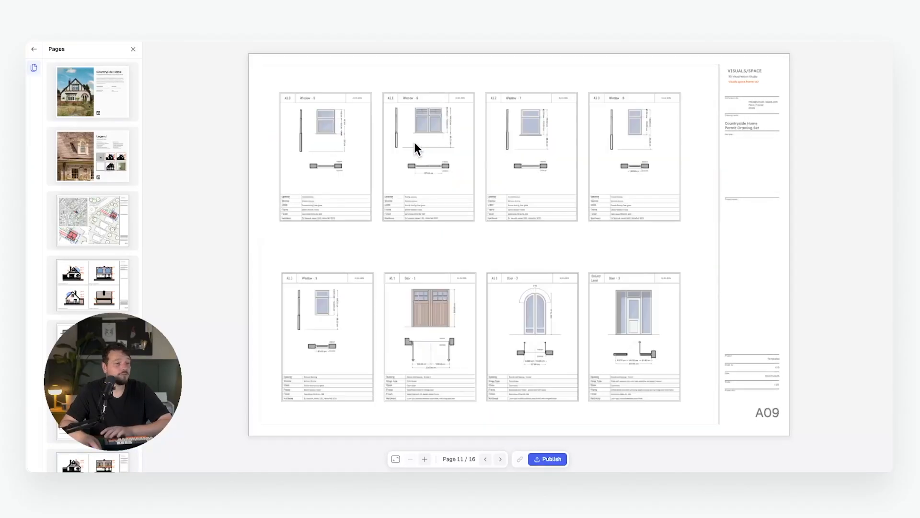
pyautogui.press('Right')
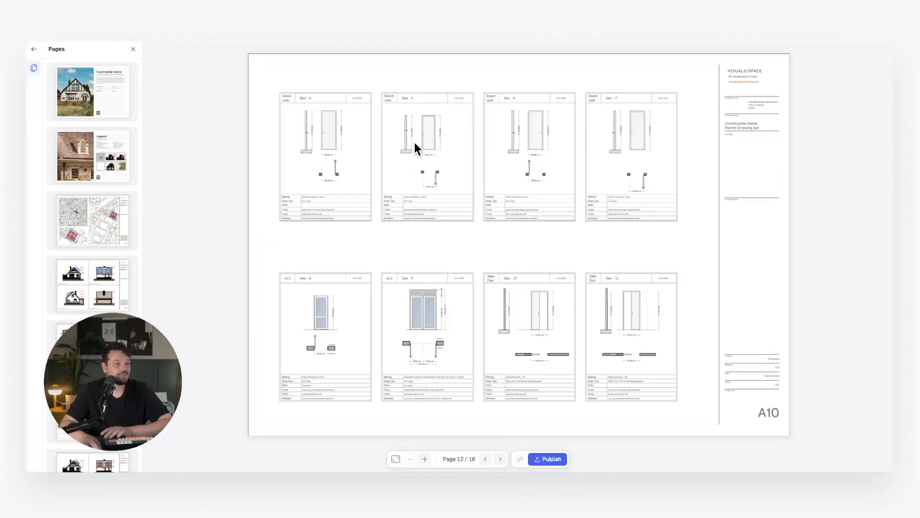
pyautogui.press('Right')
pyautogui.press('Right')
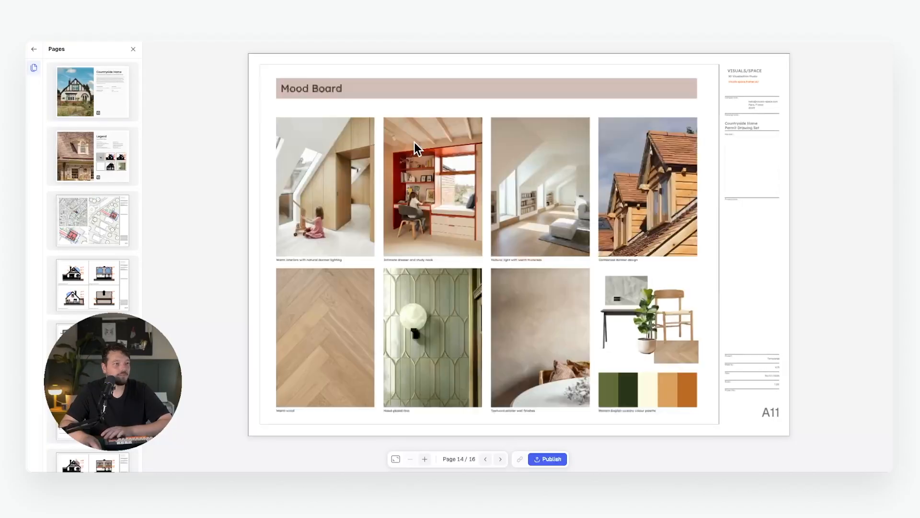
pyautogui.press('Right')
pyautogui.press('Right')
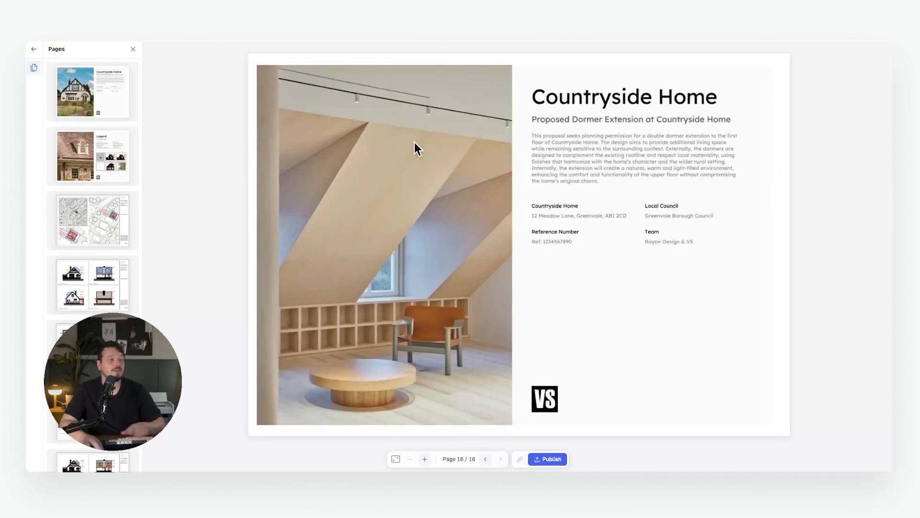
pyautogui.press('Escape')
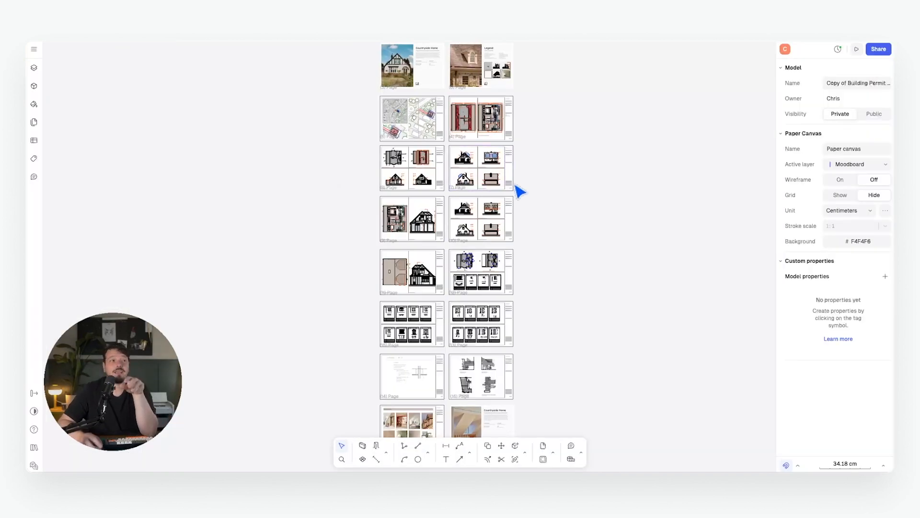
# Invite the collaborator's e-mail address with Viewer access and confirm the pending invitee keeps the Viewer role.
pyautogui.click(877, 48)
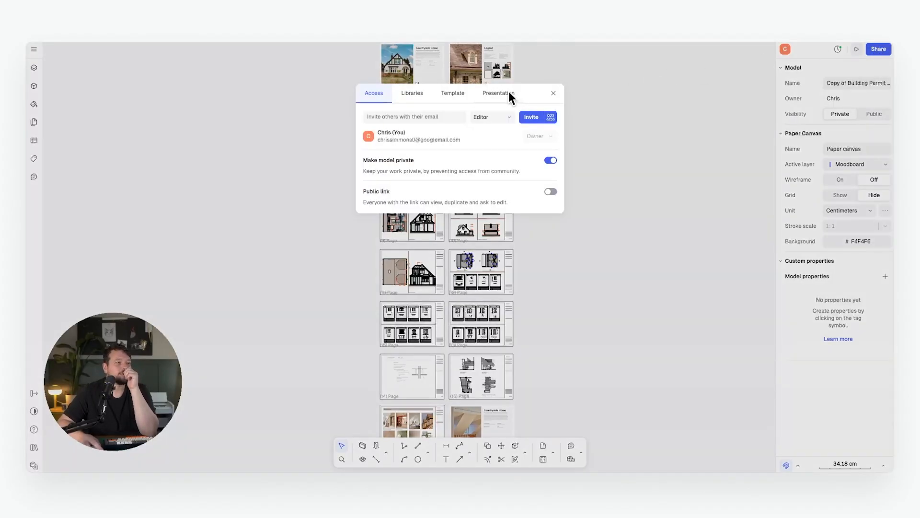
pyautogui.click(394, 116)
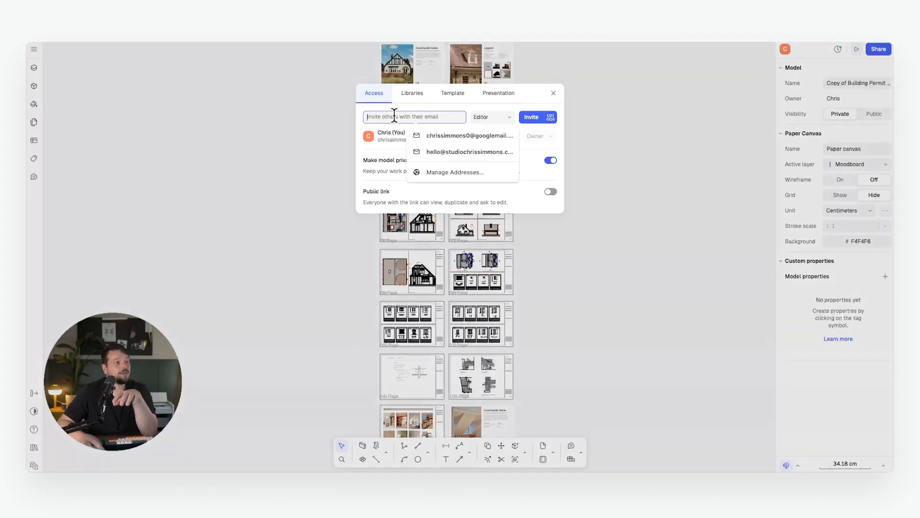
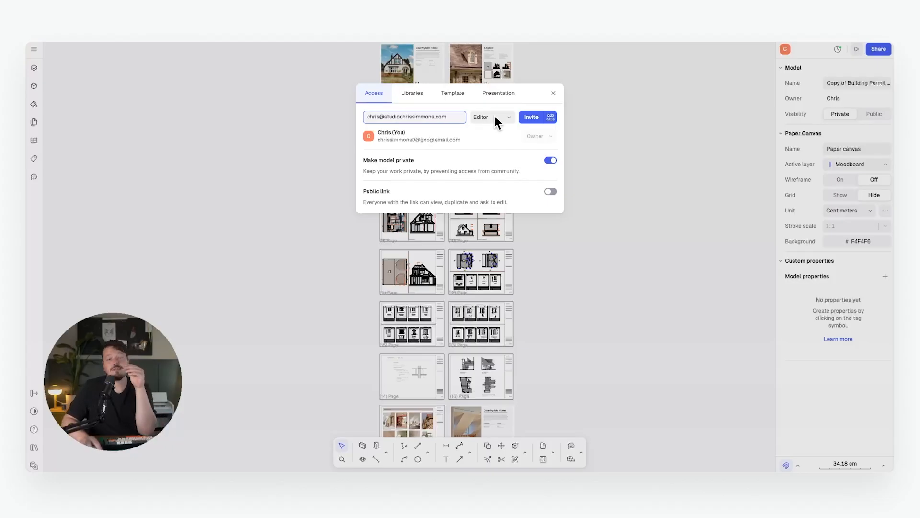
pyautogui.click(495, 116)
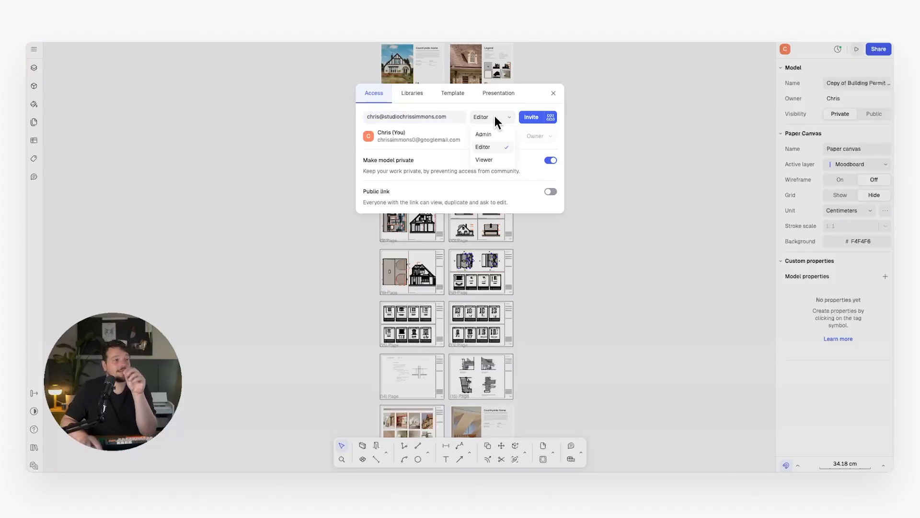
pyautogui.click(488, 155)
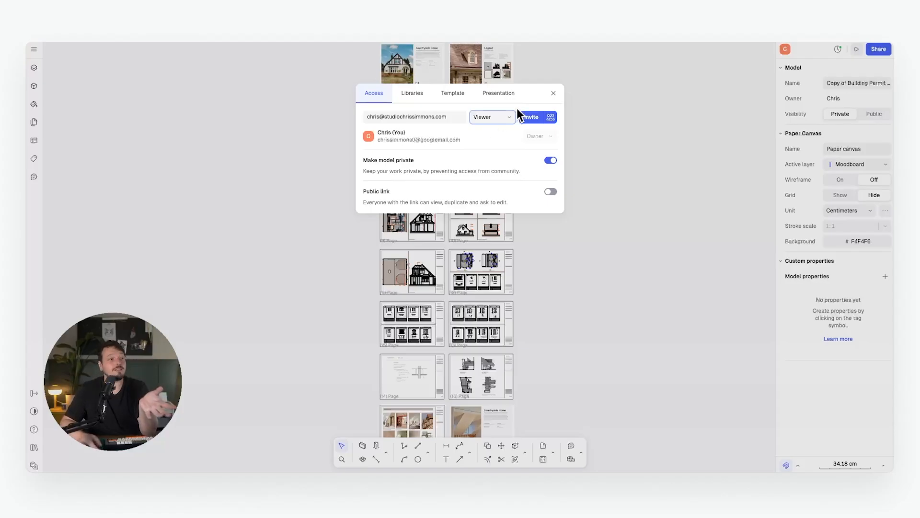
pyautogui.click(533, 116)
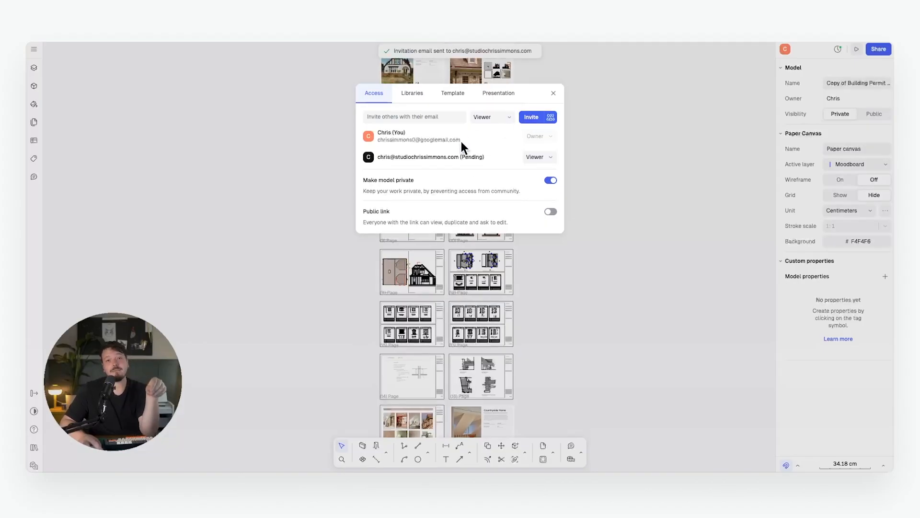
pyautogui.click(539, 158)
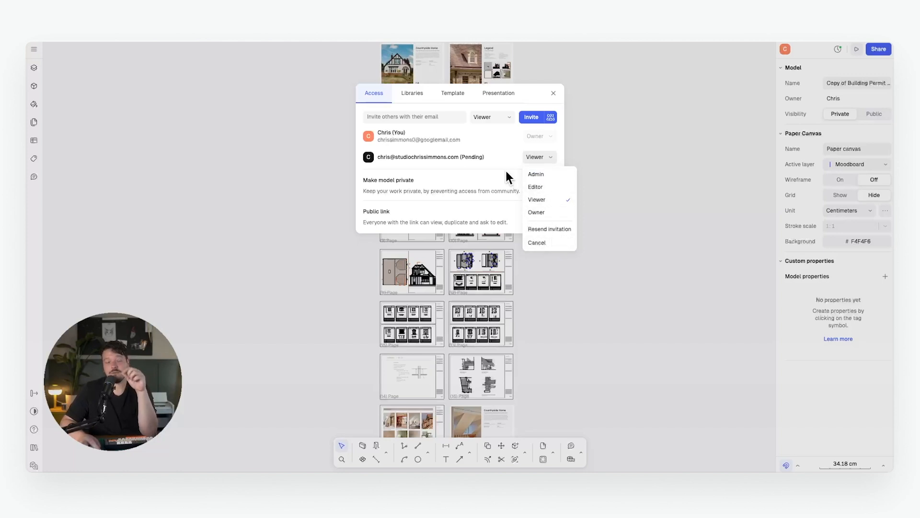
pyautogui.click(499, 149)
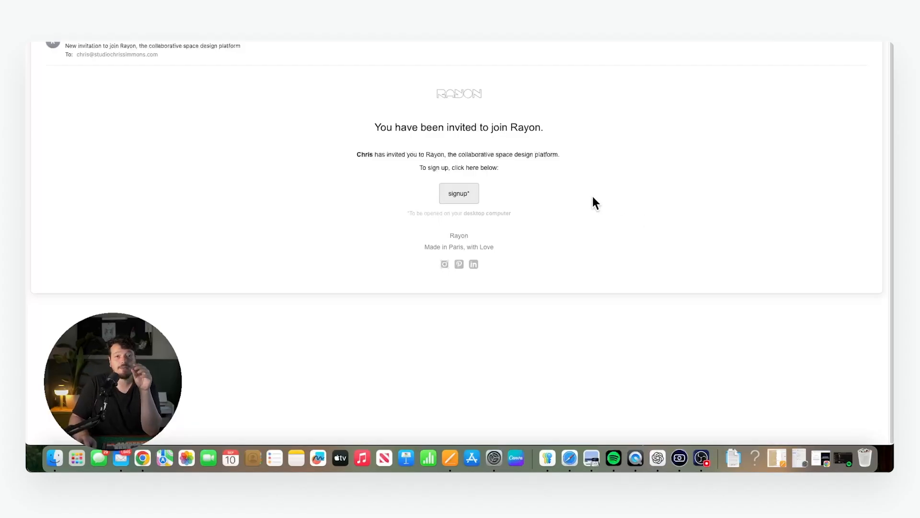
# From the invitation e-mail, start a free account by entering the collaborator's name, e-mail and password.
pyautogui.click(459, 194)
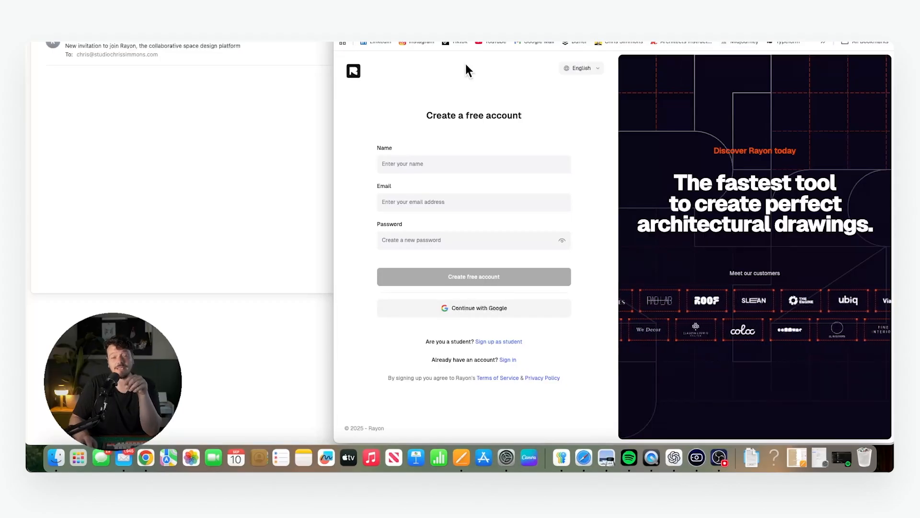
pyautogui.click(453, 158)
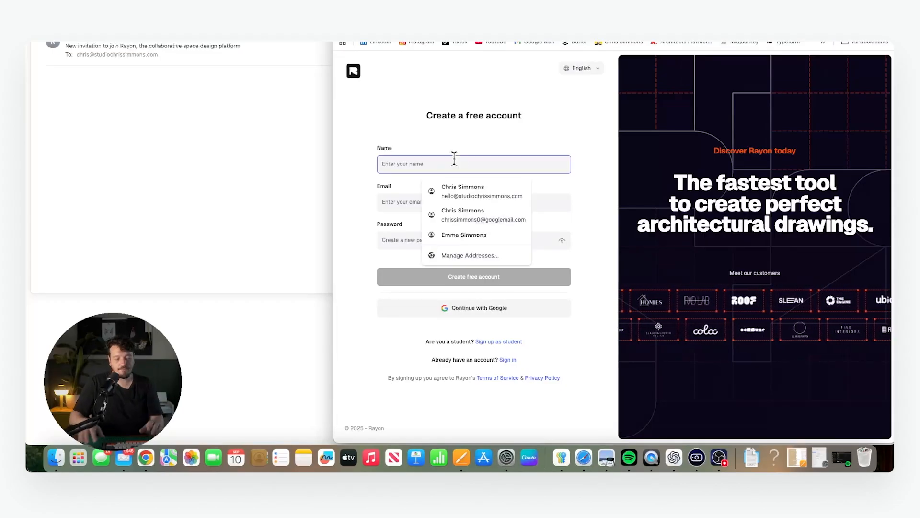
pyautogui.write('Chris')
pyautogui.press('Tab')
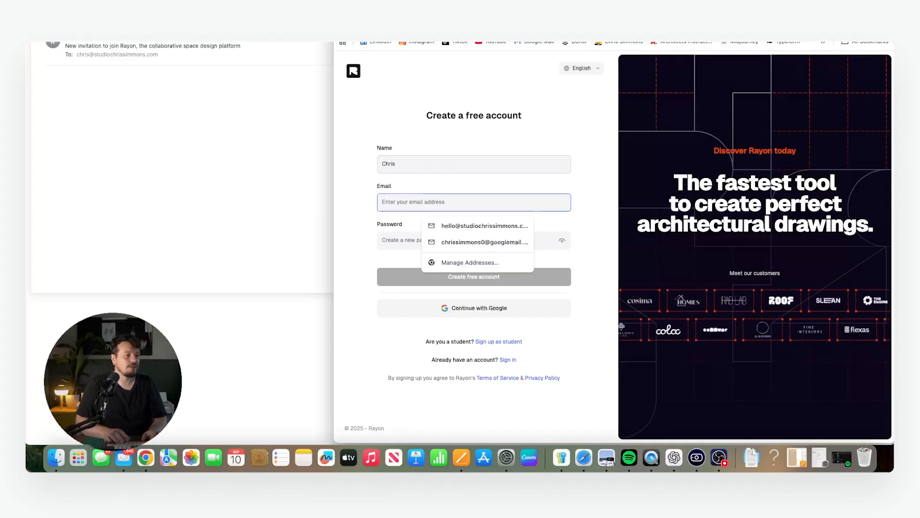
pyautogui.press('Tab')
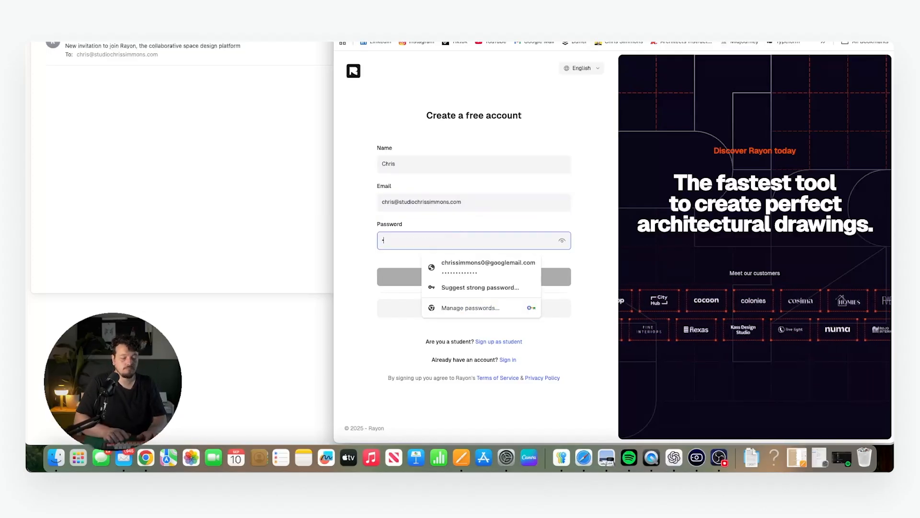
pyautogui.write('pas')
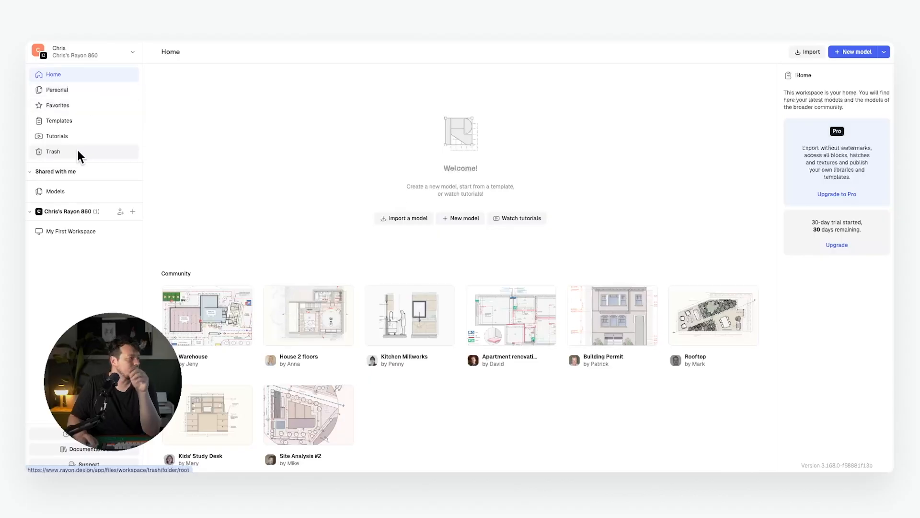
# Open the shared permit drawing set from the shared models and select the site plan view.
pyautogui.click(67, 189)
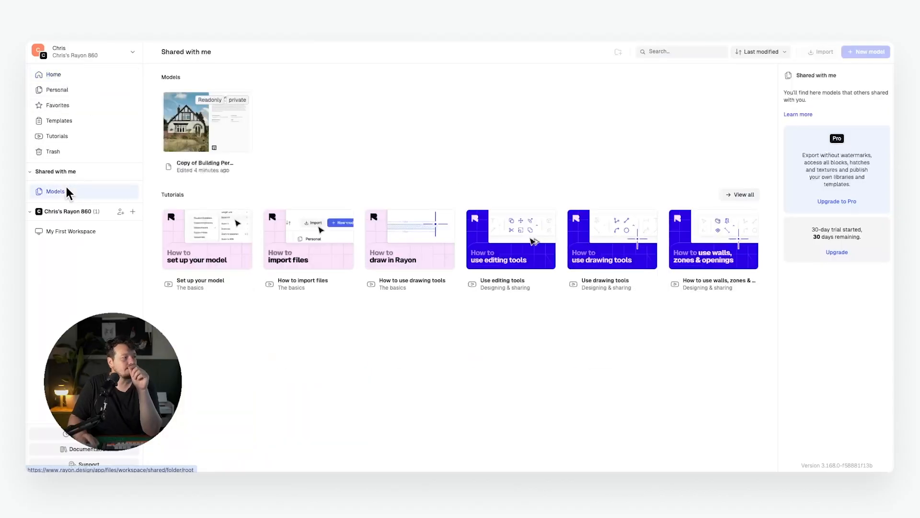
pyautogui.click(201, 127)
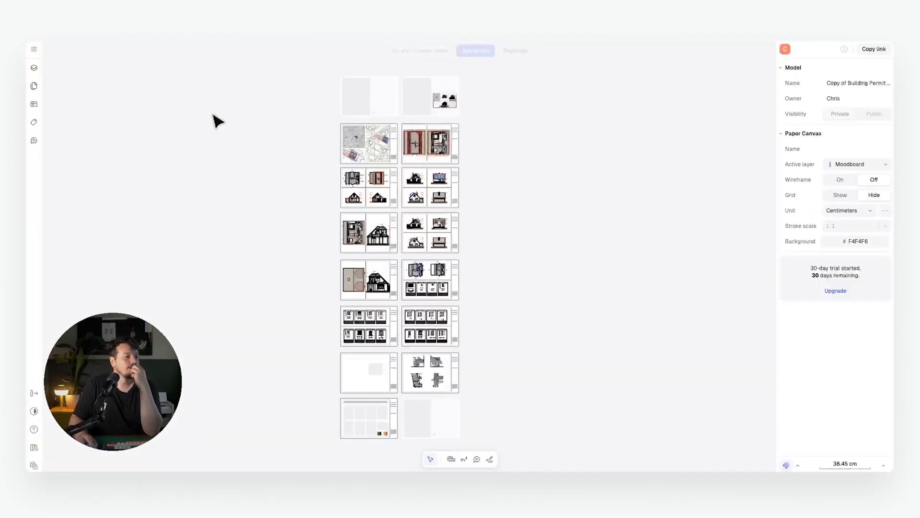
pyautogui.keyDown('ctrl'); pyautogui.scroll(5, 596, 251); pyautogui.keyUp('ctrl')
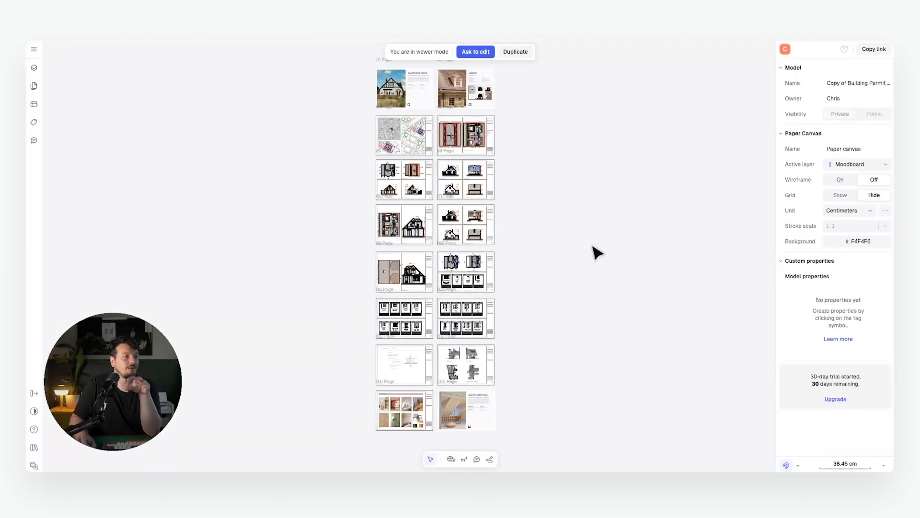
pyautogui.keyDown('ctrl'); pyautogui.scroll(5, 380, 168); pyautogui.keyUp('ctrl')
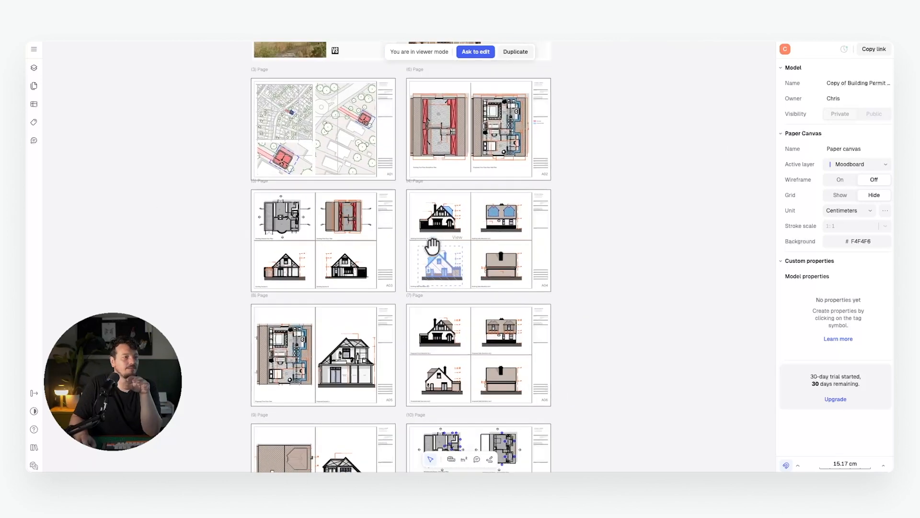
pyautogui.click(267, 234)
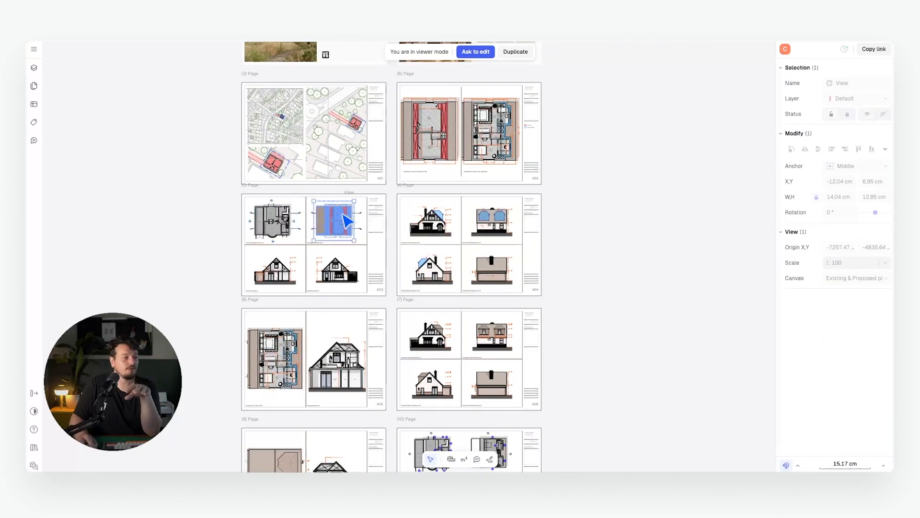
pyautogui.click(338, 150)
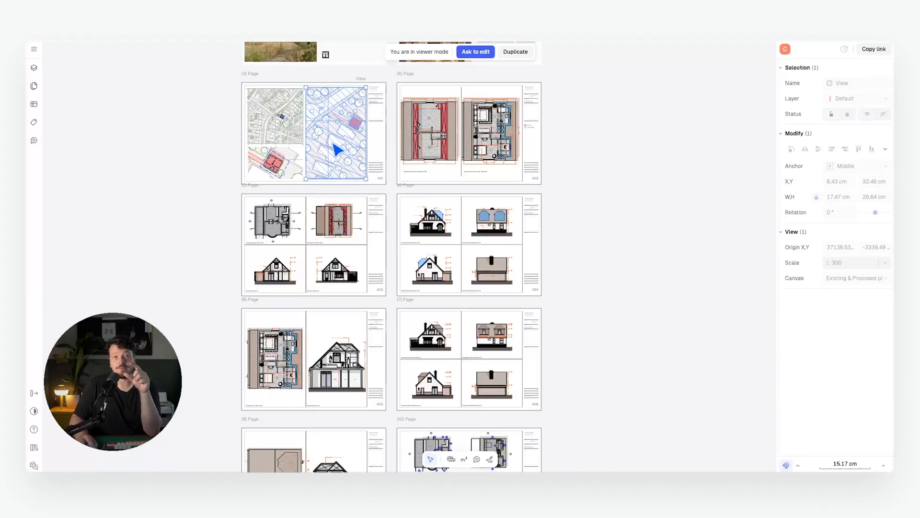
# Pan around the page overview, clear the view selection and scroll through the sheets.
pyautogui.moveTo(444, 185); pyautogui.dragTo(426, 194, button='middle')
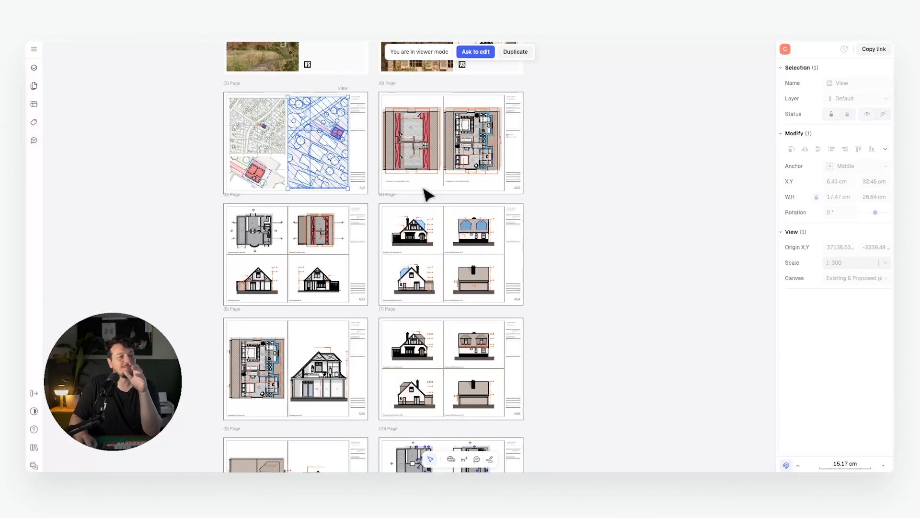
pyautogui.moveTo(435, 161); pyautogui.dragTo(434, 179, button='middle')
pyautogui.moveTo(366, 203); pyautogui.dragTo(382, 211, button='middle')
pyautogui.moveTo(399, 203); pyautogui.dragTo(392, 224, button='middle')
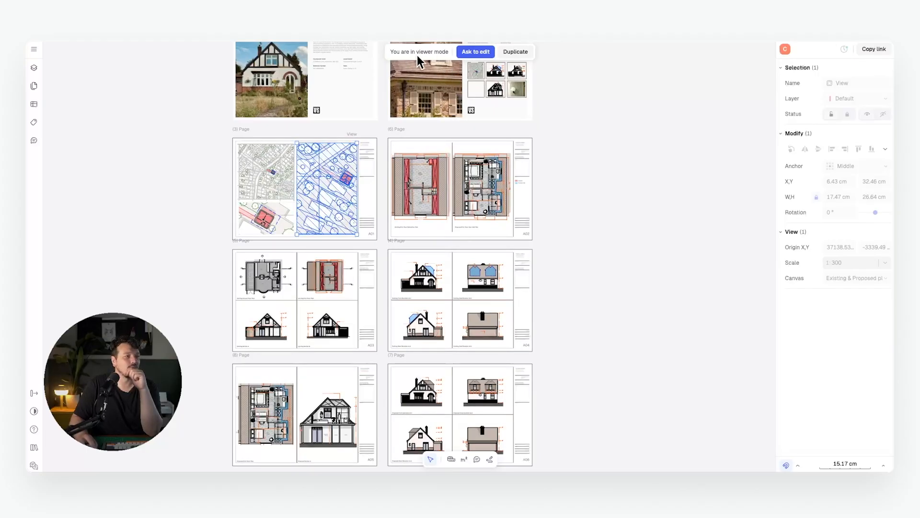
pyautogui.click(608, 220)
pyautogui.scroll(-5, 573, 244)
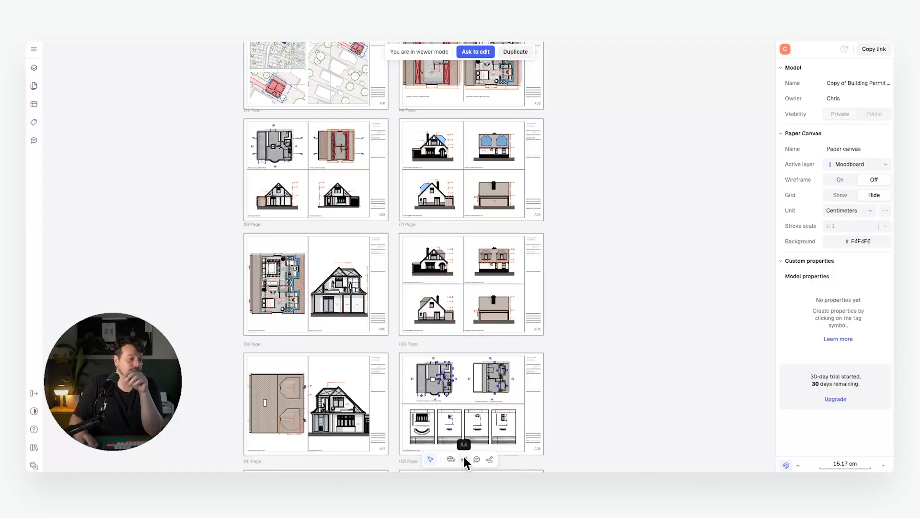
# Measure a 15.62 cm distance across the page 9 roof plan, then clear the measurement.
pyautogui.click(451, 459)
pyautogui.scroll(-3, 376, 381)
pyautogui.keyDown('ctrl'); pyautogui.scroll(5, 245, 215); pyautogui.keyUp('ctrl')
pyautogui.click(275, 195)
pyautogui.click(463, 195)
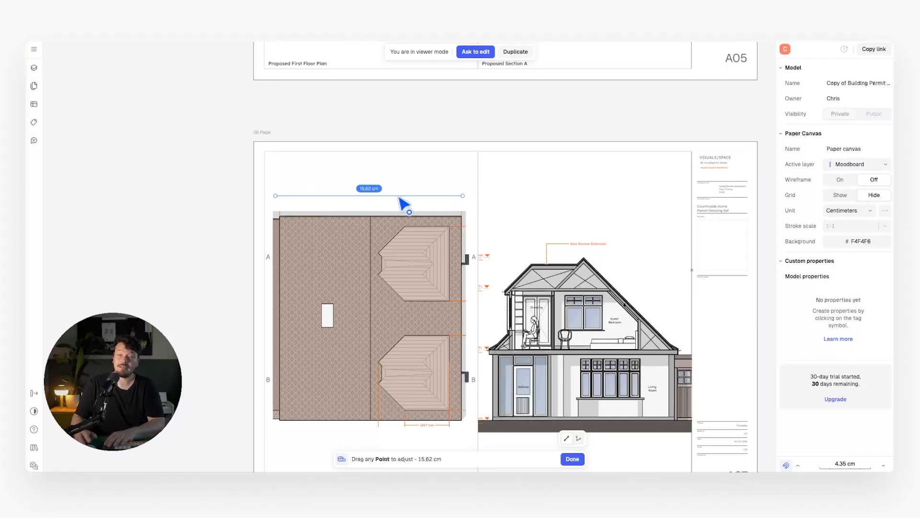
pyautogui.press('Escape')
# Outline a room on the page 8 first floor plan with the Area tool to measure its area.
pyautogui.click(463, 457)
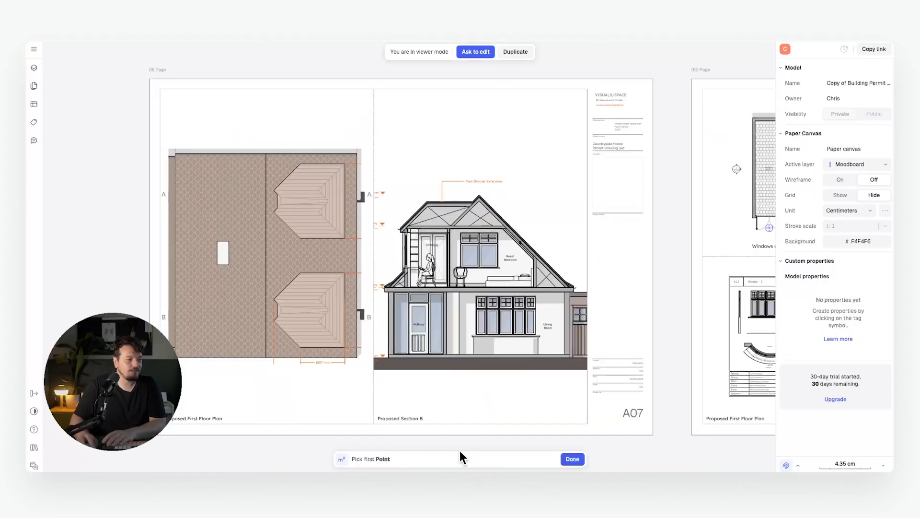
pyautogui.moveTo(471, 210); pyautogui.dragTo(416, 194, button='middle')
pyautogui.scroll(-5, 383, 214)
pyautogui.moveTo(367, 128); pyautogui.dragTo(348, 165, button='middle')
pyautogui.scroll(5, 344, 164)
pyautogui.click(257, 135)
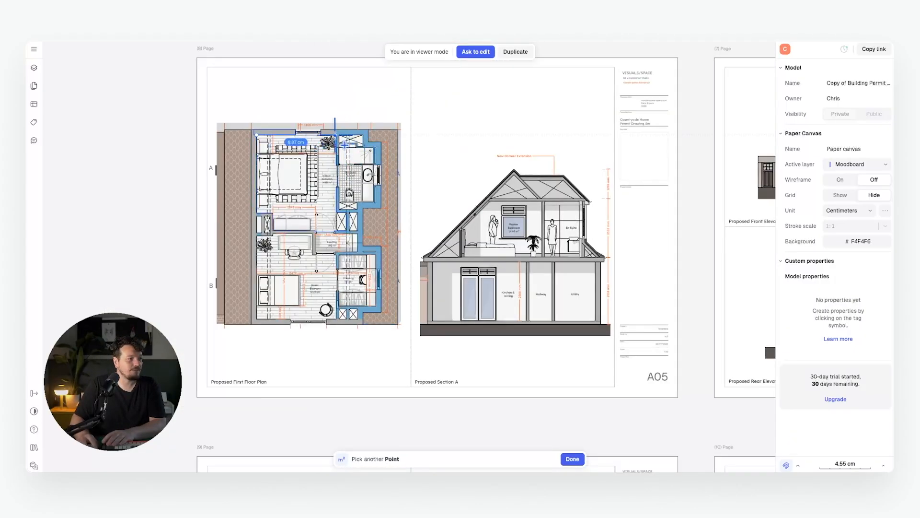
pyautogui.click(335, 134)
pyautogui.click(335, 210)
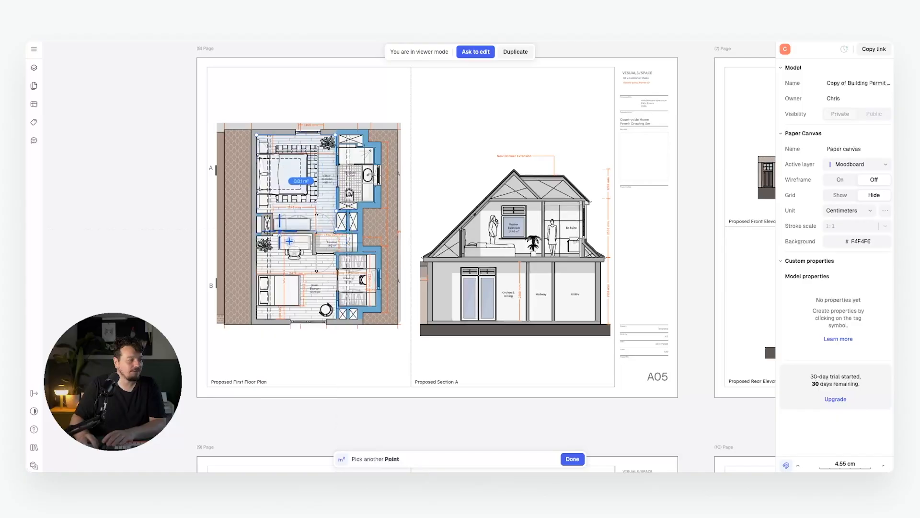
pyautogui.click(272, 231)
pyautogui.click(272, 213)
pyautogui.click(257, 213)
pyautogui.click(257, 135)
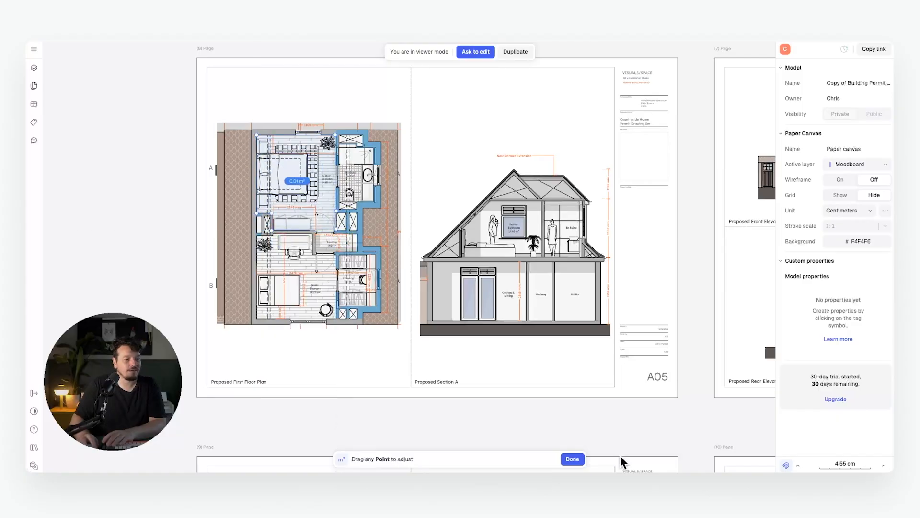
pyautogui.click(576, 453)
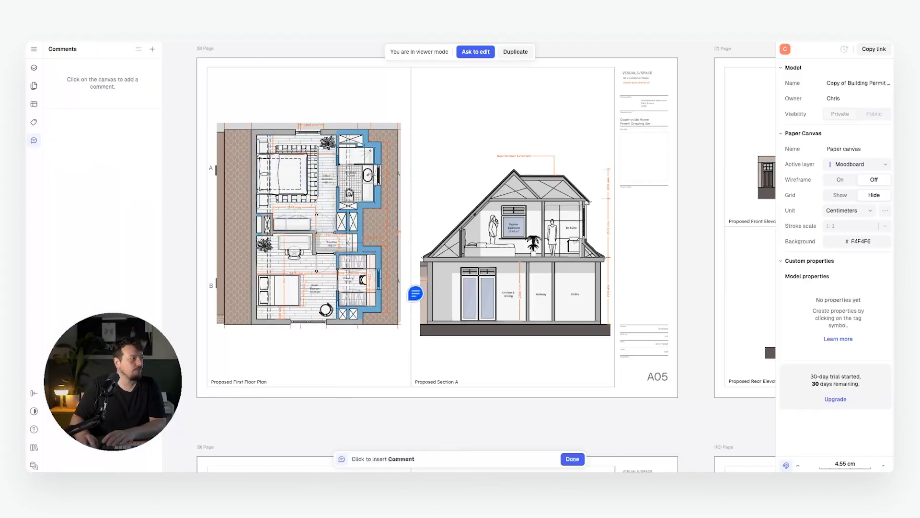
pyautogui.scroll(-5, 421, 293)
pyautogui.moveTo(425, 293); pyautogui.dragTo(293, 312, button='middle')
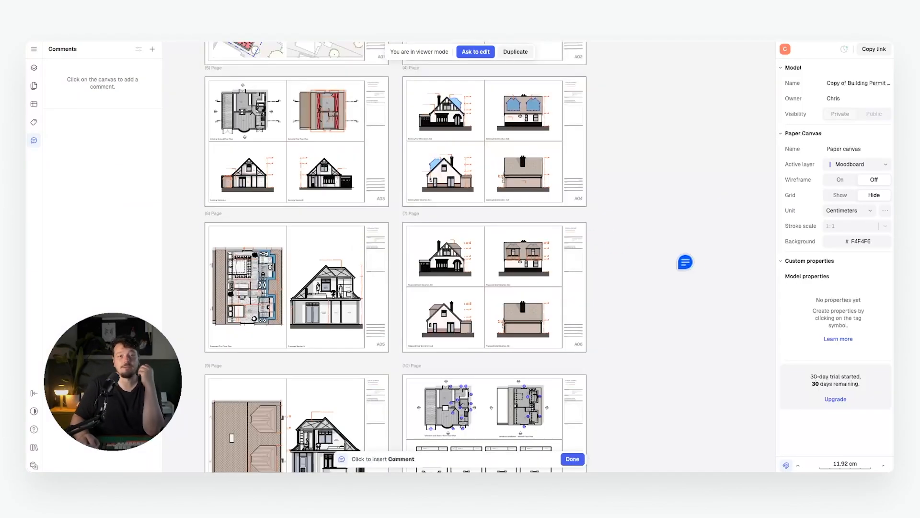
# Post a comment above Proposed Side Elevation A1.3: 'Can we check the buildup of the roosting roof?'.
pyautogui.moveTo(694, 270); pyautogui.dragTo(612, 244, button='middle')
pyautogui.moveTo(424, 218); pyautogui.dragTo(360, 186, button='middle')
pyautogui.scroll(6, 469, 194)
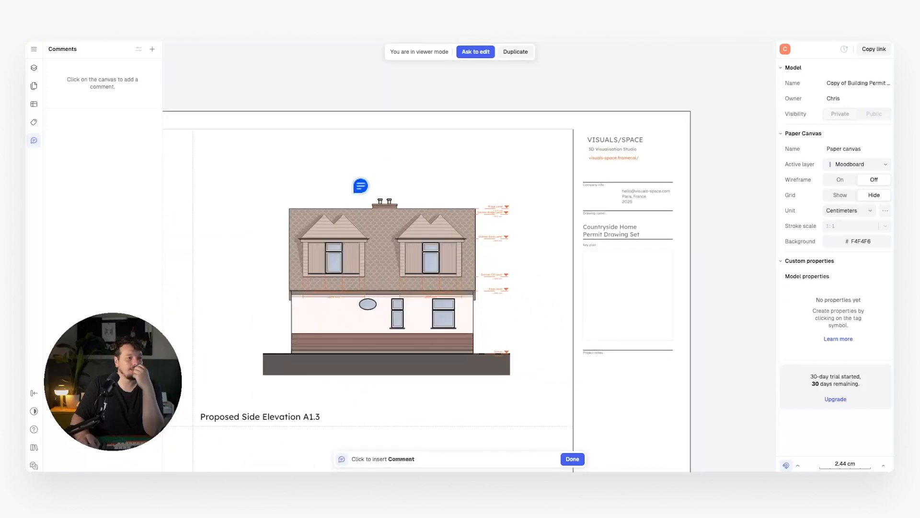
pyautogui.click(347, 184)
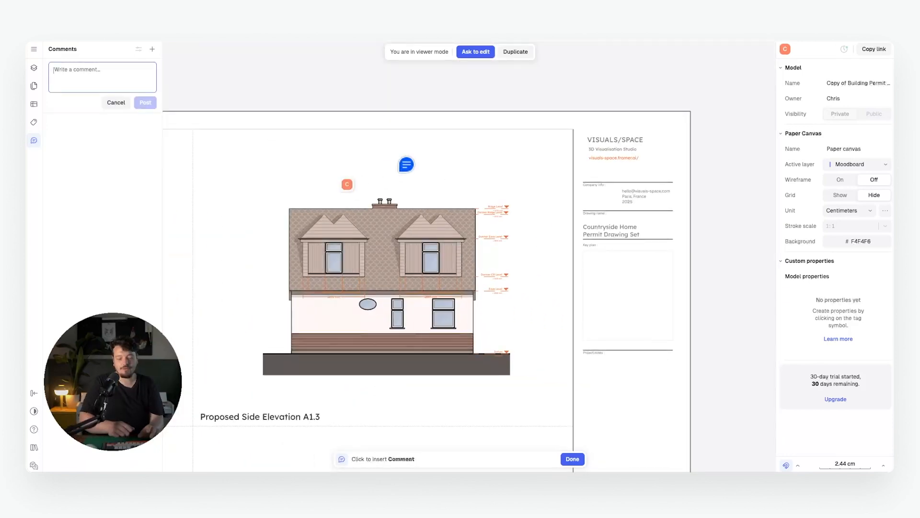
pyautogui.write('C')
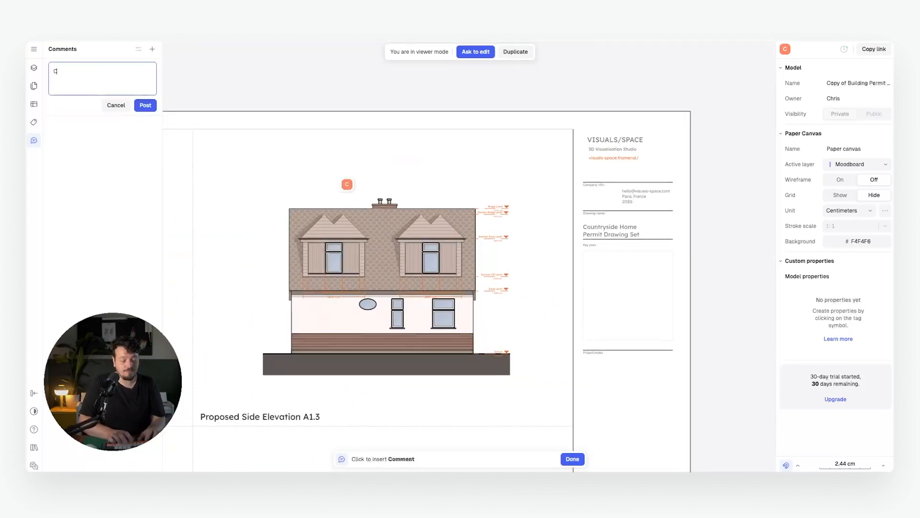
pyautogui.write('an we check ')
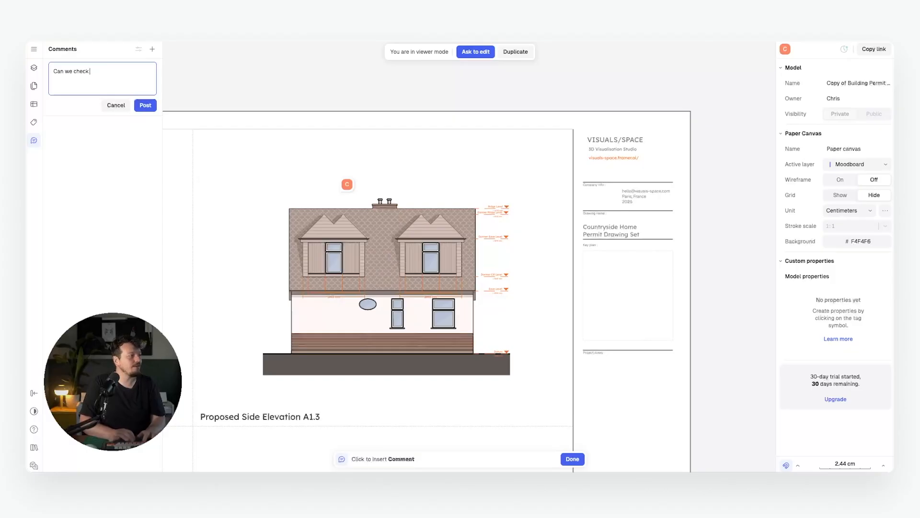
pyautogui.write('the buildup o')
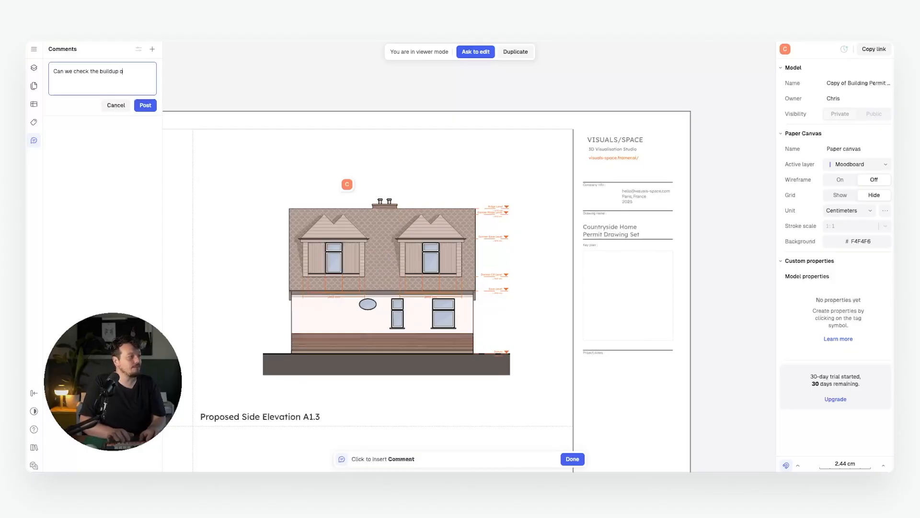
pyautogui.write('f the roo')
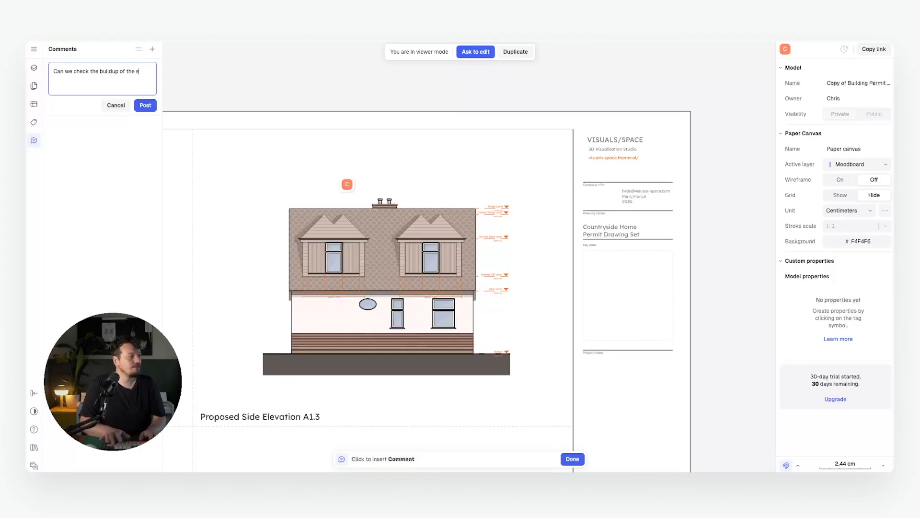
pyautogui.write('sting ro')
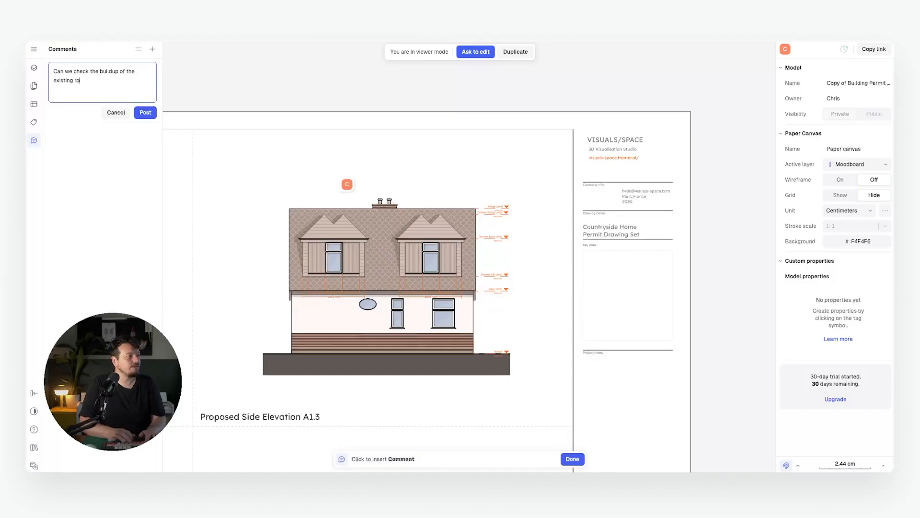
pyautogui.write('of?')
pyautogui.click(146, 112)
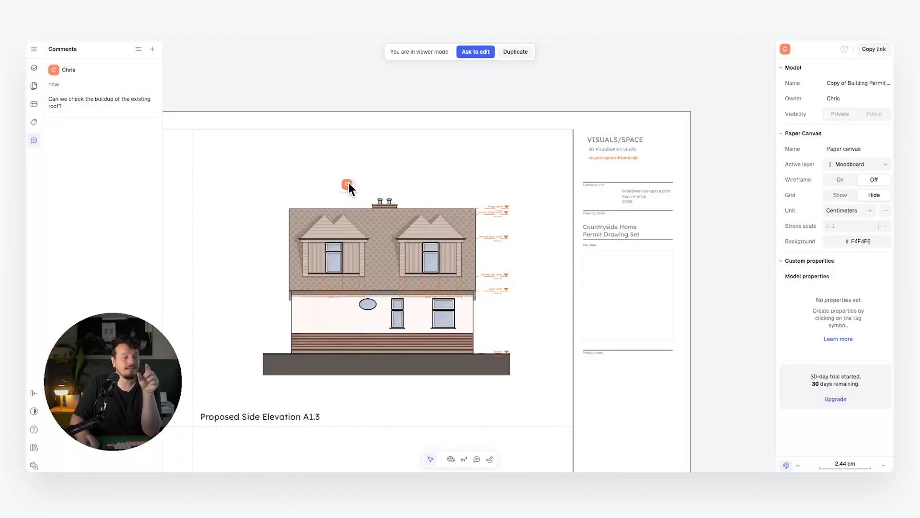
# Add a thumbs-up reaction to the roof buildup comment.
pyautogui.click(348, 184)
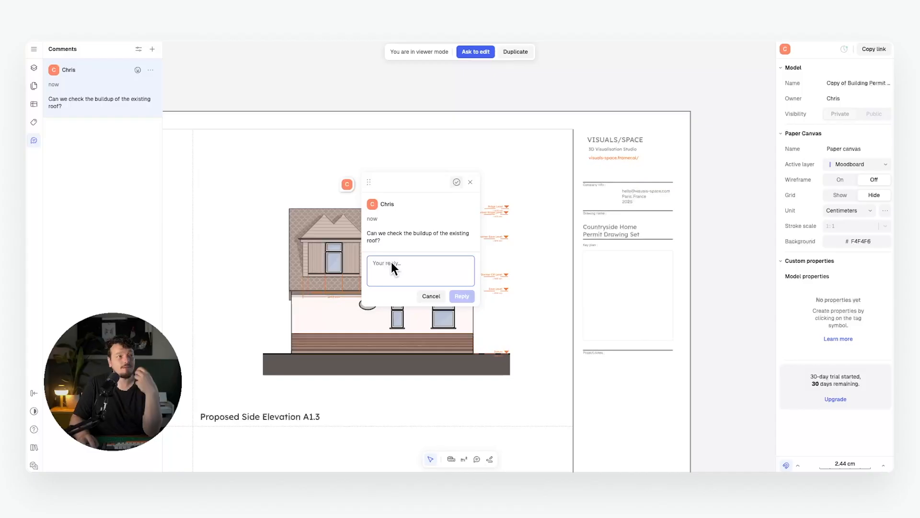
pyautogui.click(468, 182)
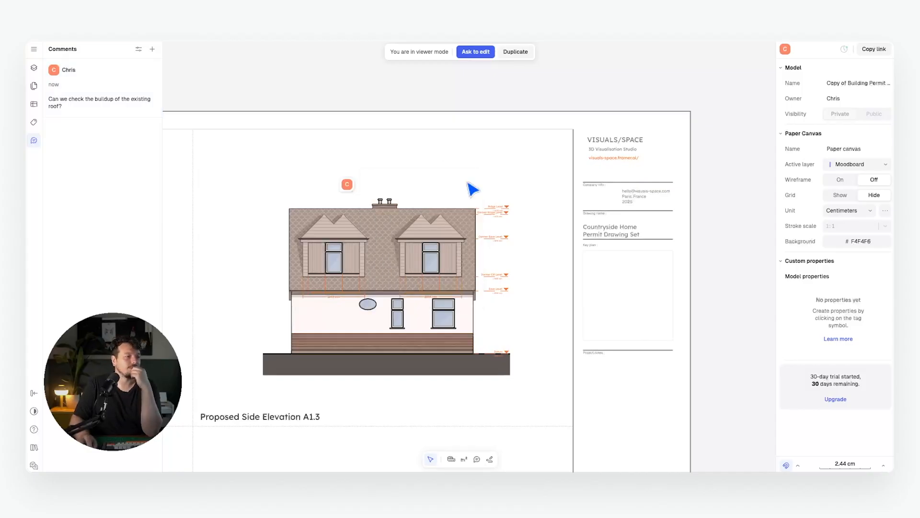
pyautogui.click(138, 70)
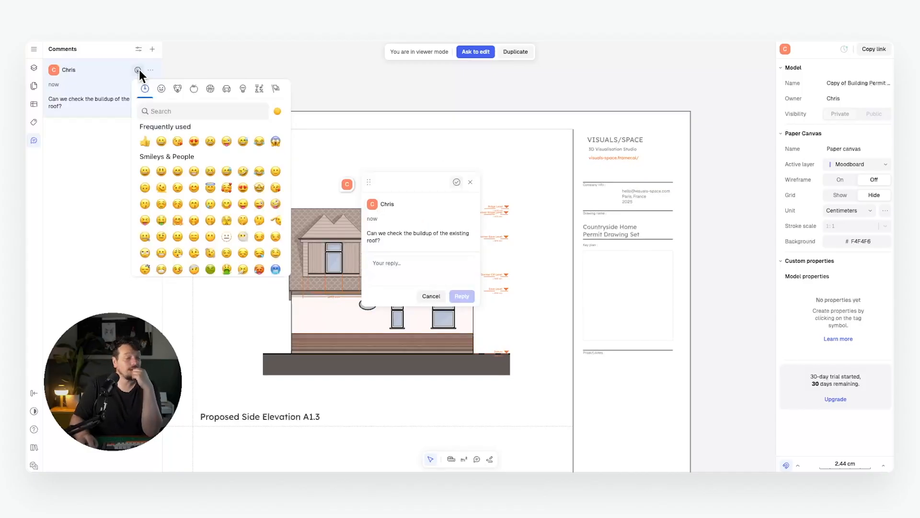
pyautogui.click(145, 141)
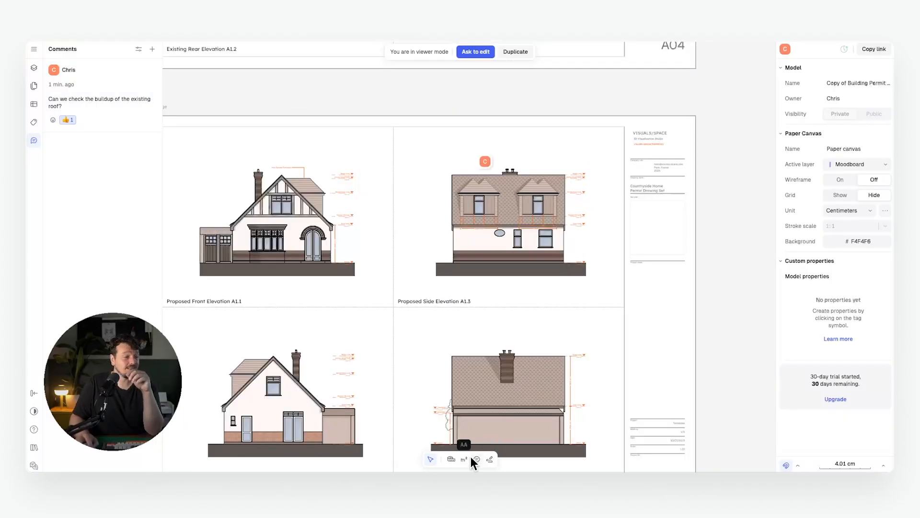
# Sketch four orange pen strokes over the dormer's roof edge, wall, right edge and roof line.
pyautogui.click(490, 459)
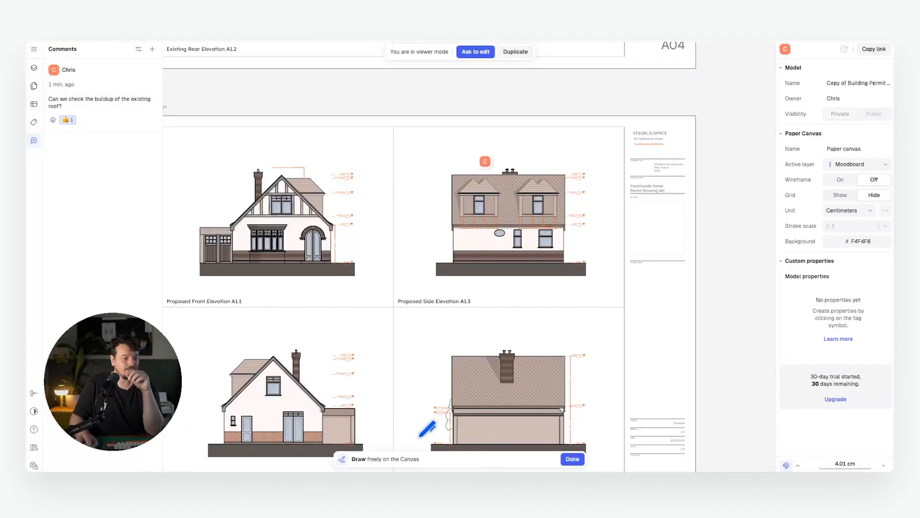
pyautogui.keyDown('ctrl'); pyautogui.scroll(10, 307, 245); pyautogui.keyUp('ctrl')
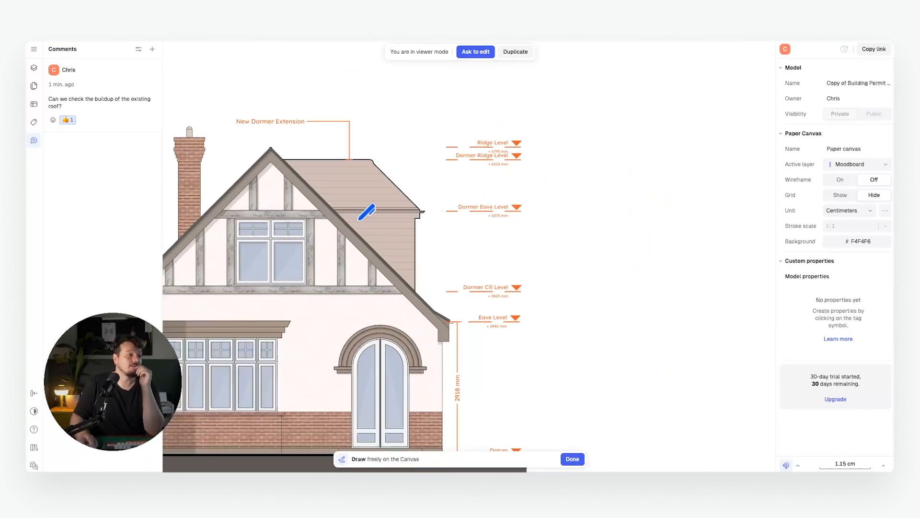
pyautogui.moveTo(343, 221); pyautogui.dragTo(412, 223)
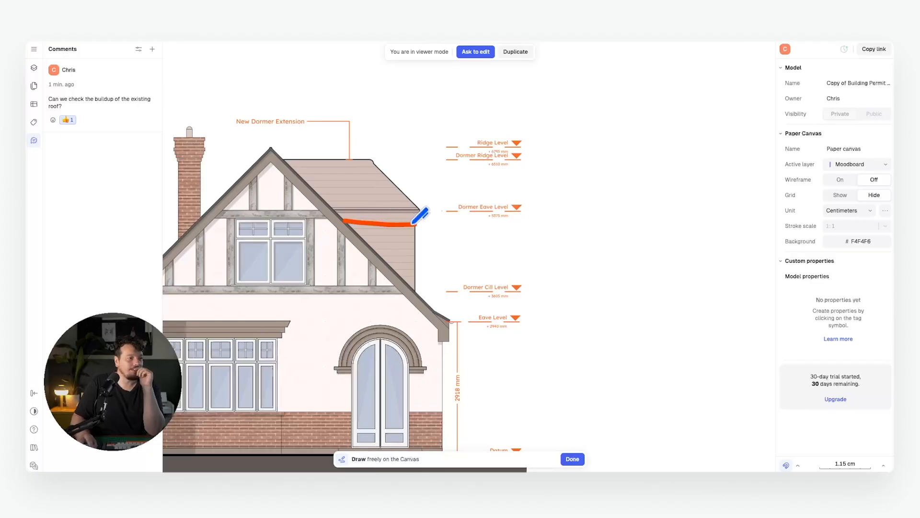
pyautogui.moveTo(352, 235)
pyautogui.mouseDown()
pyautogui.moveTo(417, 236)
pyautogui.moveTo(402, 254)
pyautogui.moveTo(401, 282)
pyautogui.mouseUp()
pyautogui.moveTo(414, 222); pyautogui.dragTo(418, 295)
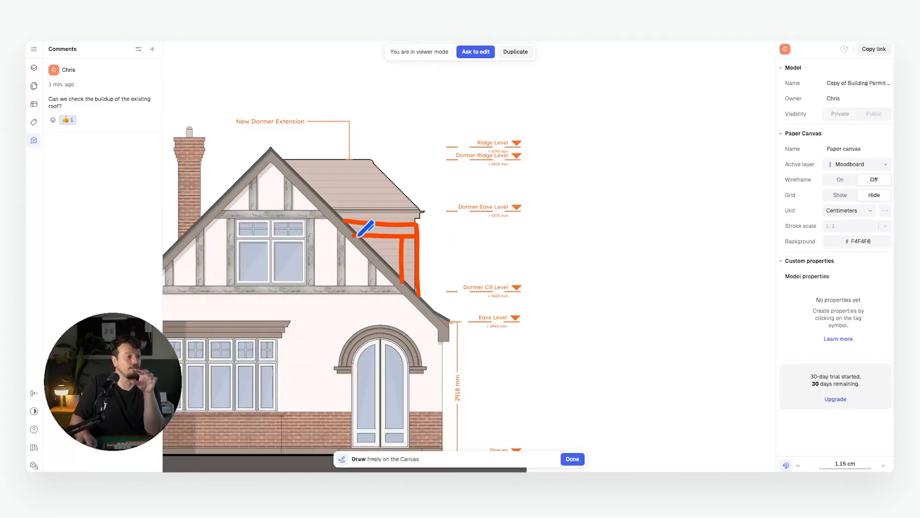
pyautogui.moveTo(344, 220)
pyautogui.mouseDown()
pyautogui.moveTo(420, 294)
pyautogui.moveTo(344, 210)
pyautogui.moveTo(420, 208)
pyautogui.moveTo(424, 225)
pyautogui.mouseUp()
# Post a comment beside the sketch: 'Can we replicate the timber banding on the dormer (see sketch)'.
pyautogui.press('Escape')
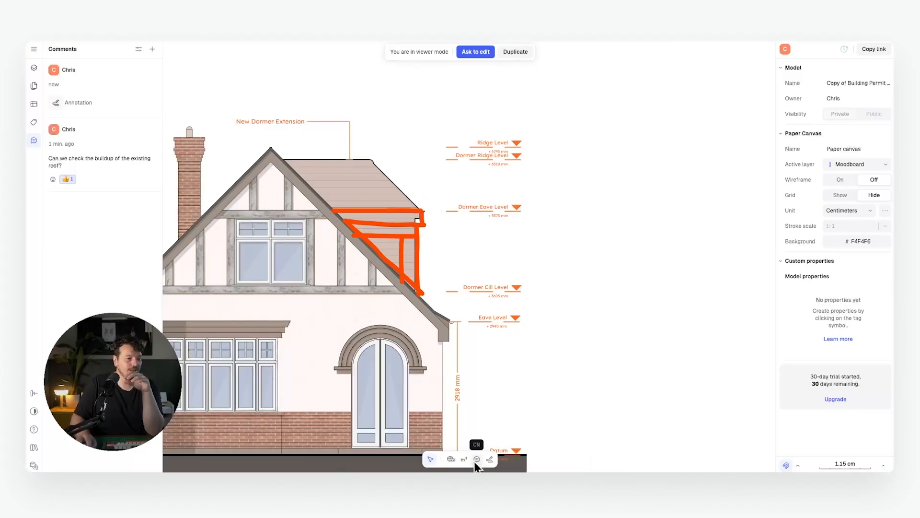
pyautogui.click(476, 460)
pyautogui.click(446, 231)
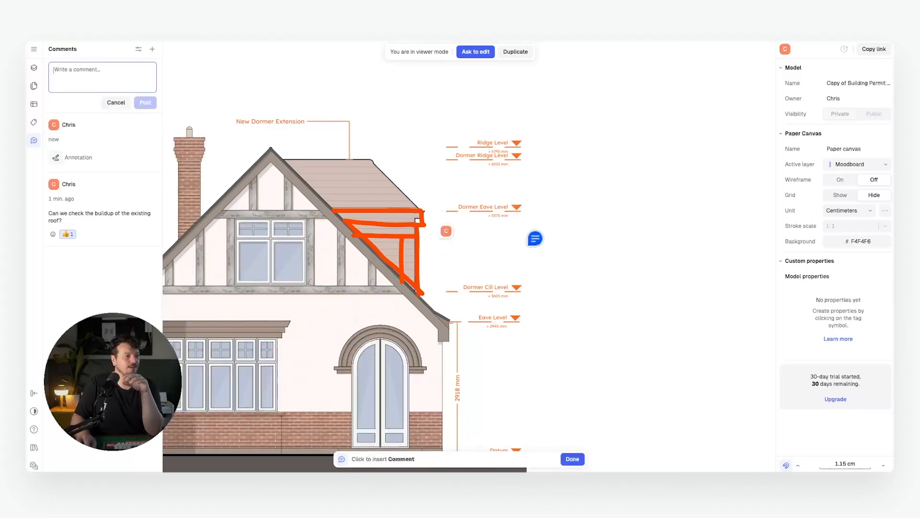
pyautogui.write('Can w')
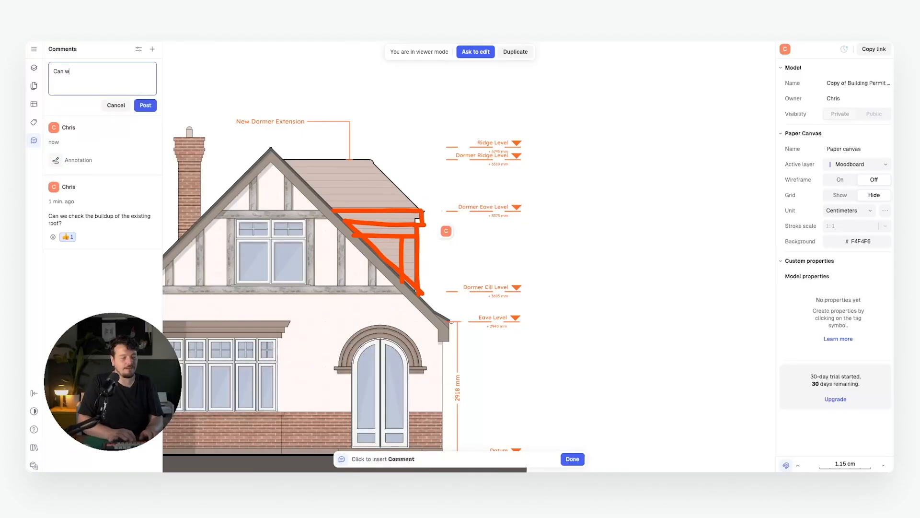
pyautogui.write('e replicate the timber b')
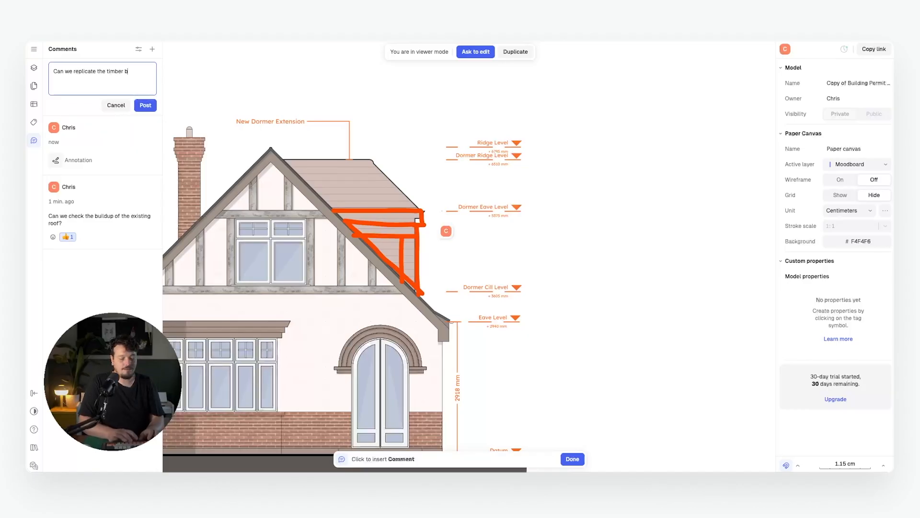
pyautogui.write('anding on')
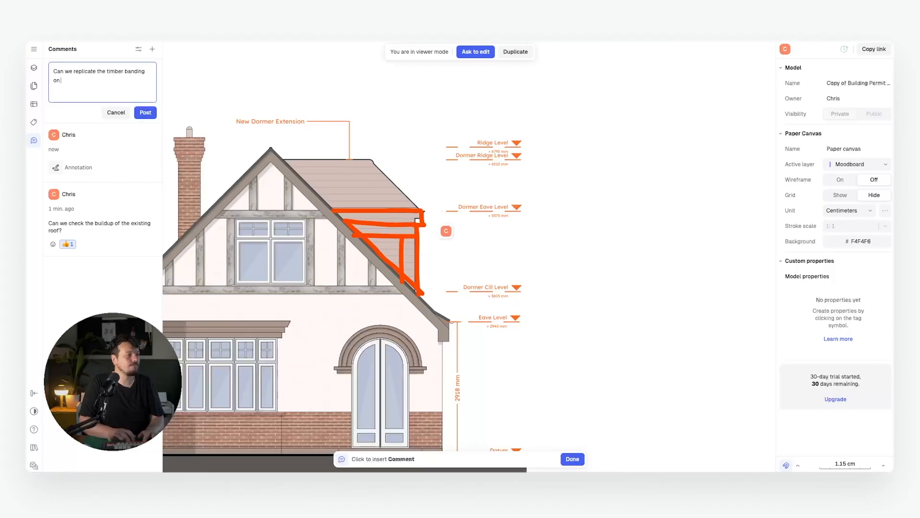
pyautogui.write(' the dormer')
pyautogui.write('(see sketch)')
pyautogui.press('Return')
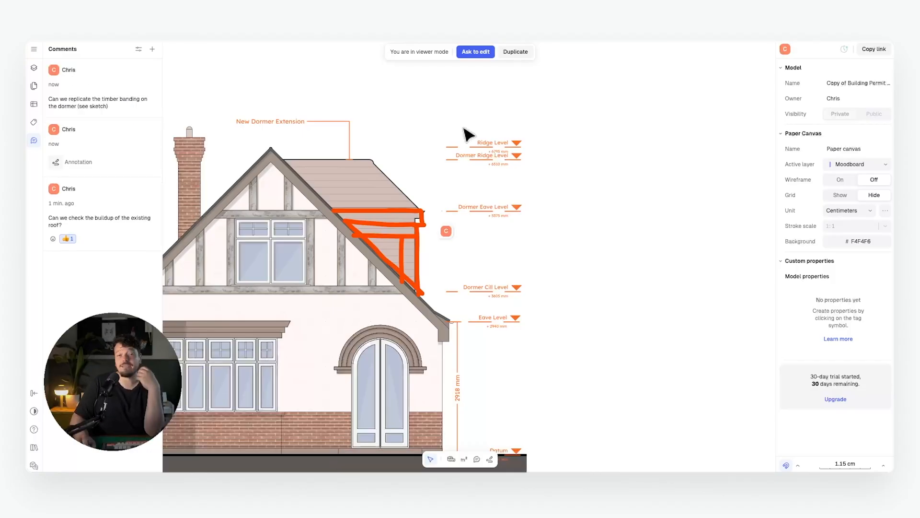
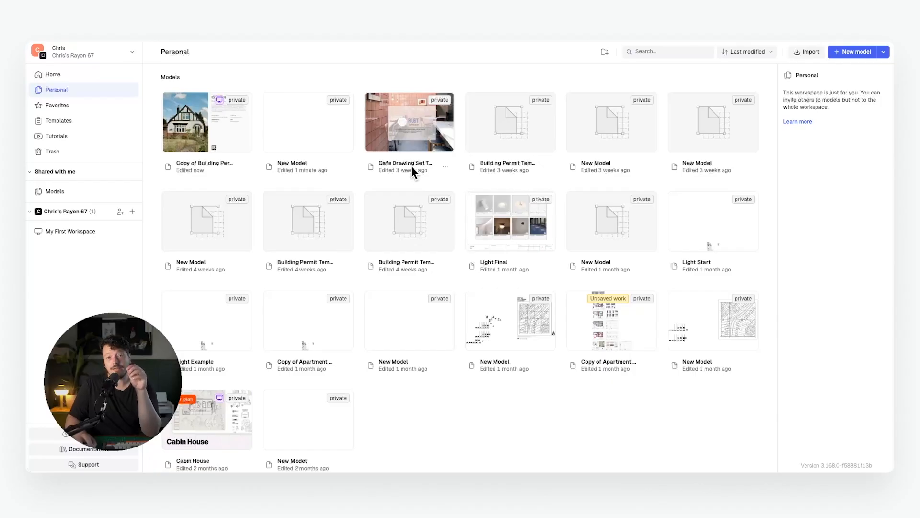
# Open the Copy of Building Permit model, show its comments list, and zoom into the elevations.
pyautogui.doubleClick(191, 117)
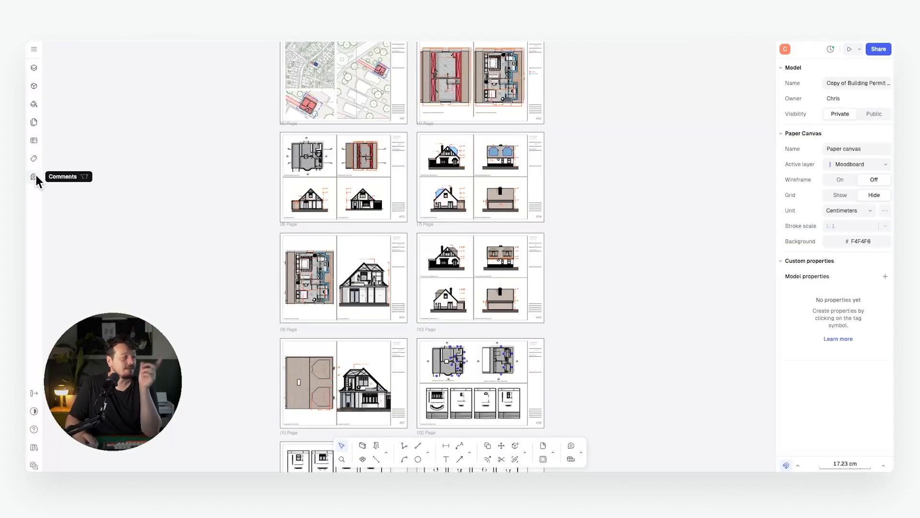
pyautogui.click(34, 176)
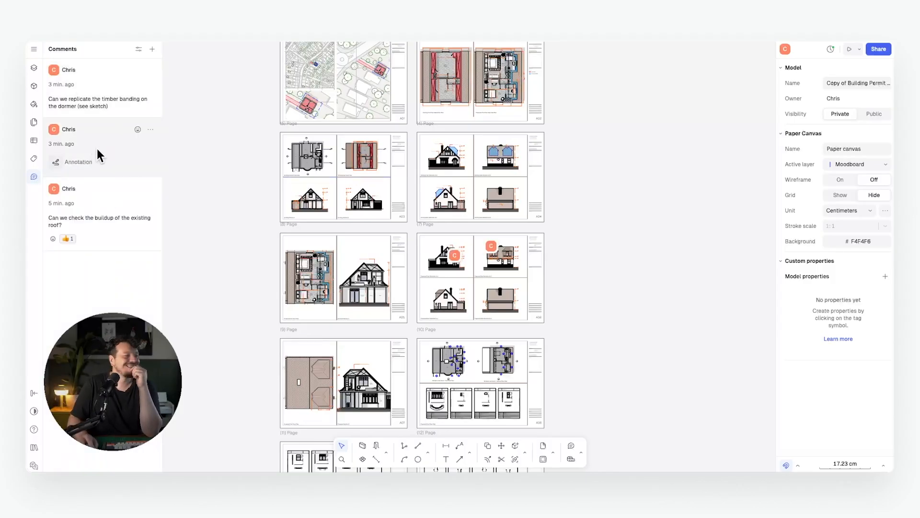
pyautogui.scroll(2, 474, 263)
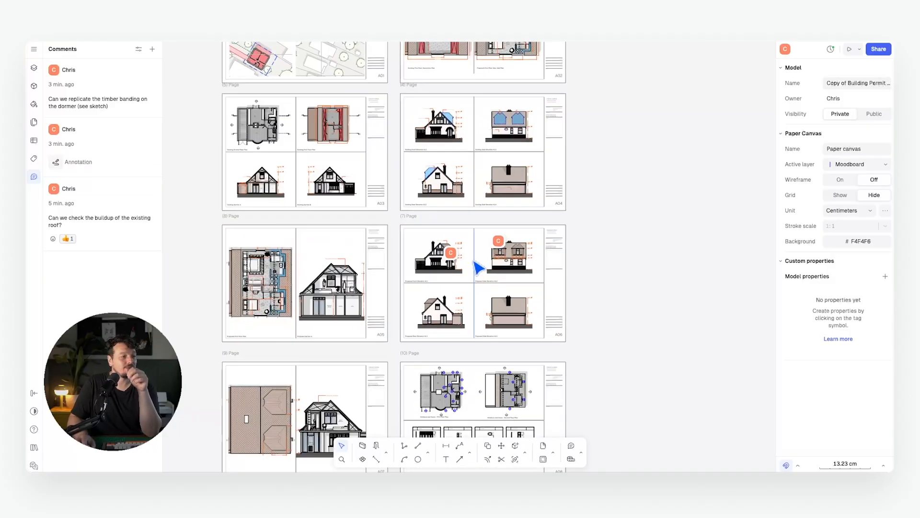
pyautogui.scroll(5, 479, 268)
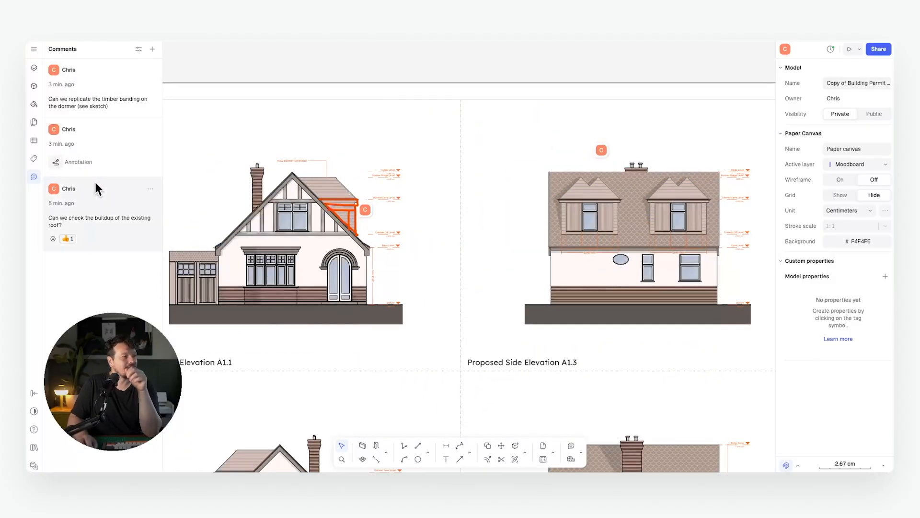
pyautogui.moveTo(634, 173); pyautogui.dragTo(558, 173, button='middle')
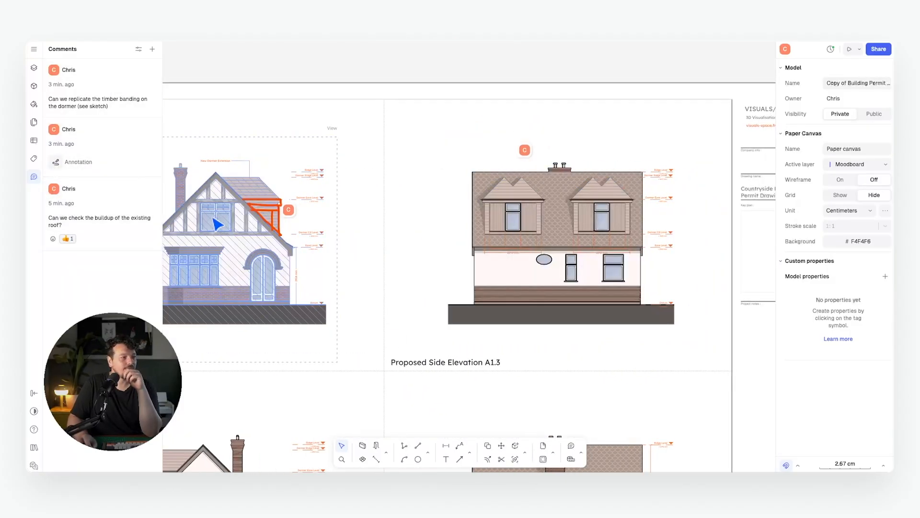
pyautogui.scroll(3, 211, 220)
pyautogui.scroll(-3, 366, 226)
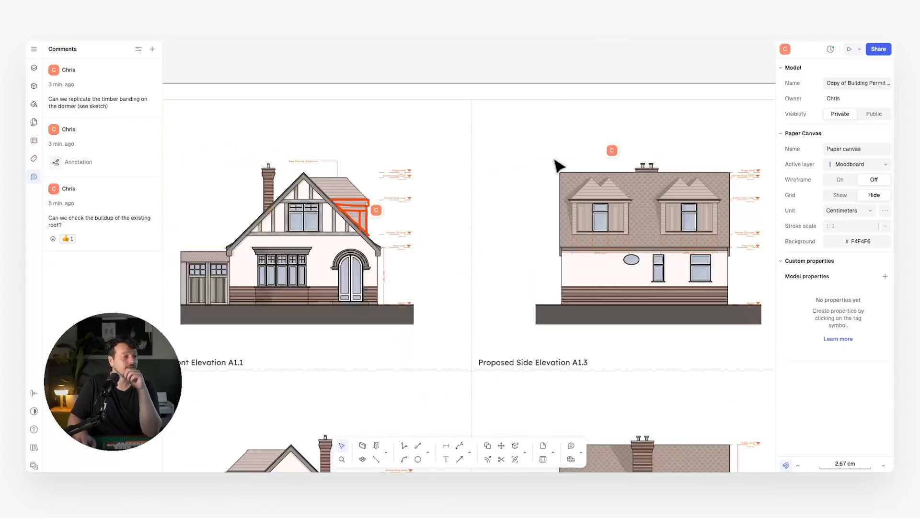
pyautogui.hscroll(3, 558, 165)
# Reply 'OK, no problem will check that out…' on the roof comment and 'Yes we will update that' on the dormer comment.
pyautogui.click(506, 152)
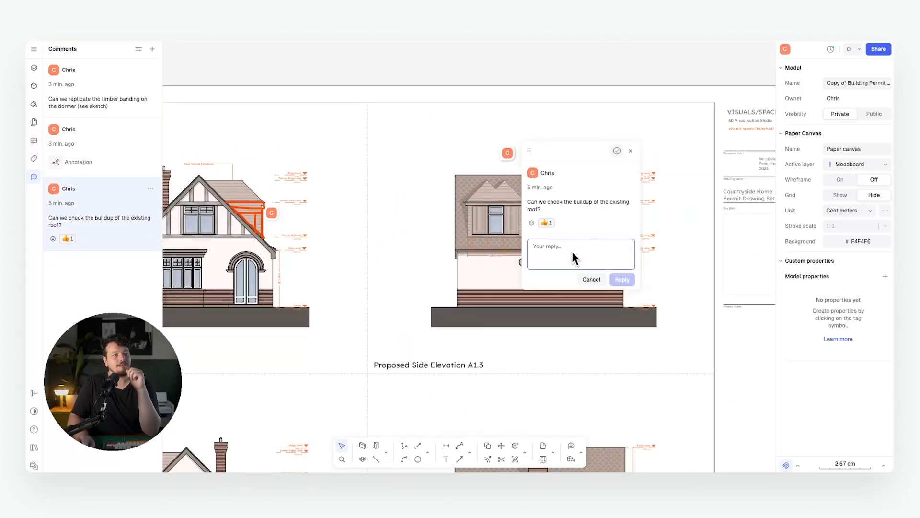
pyautogui.write('OK, no problem will check that o')
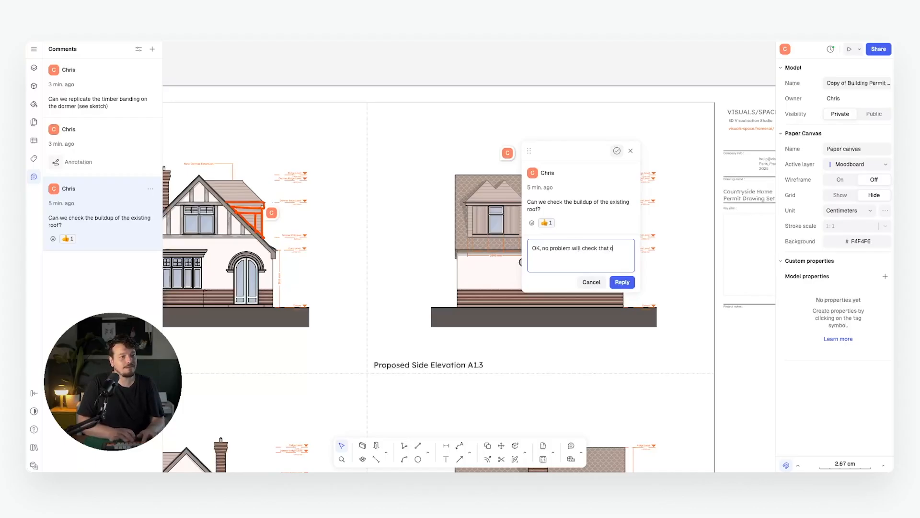
pyautogui.write('ut and come back to oy')
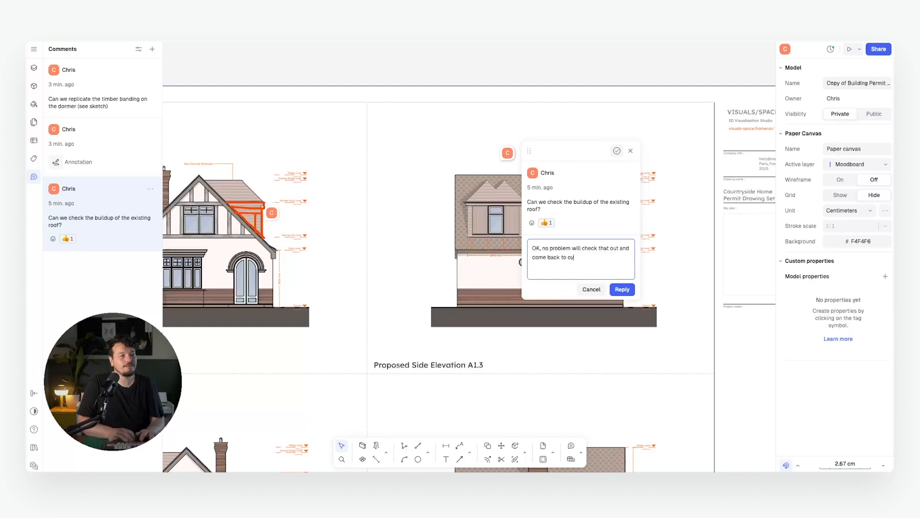
pyautogui.write('u')
pyautogui.click(622, 290)
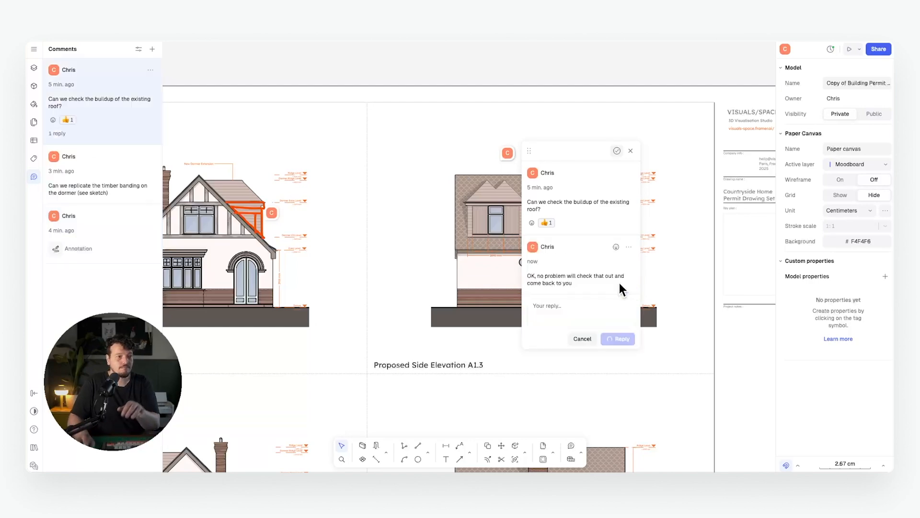
pyautogui.write('Yes we will updat')
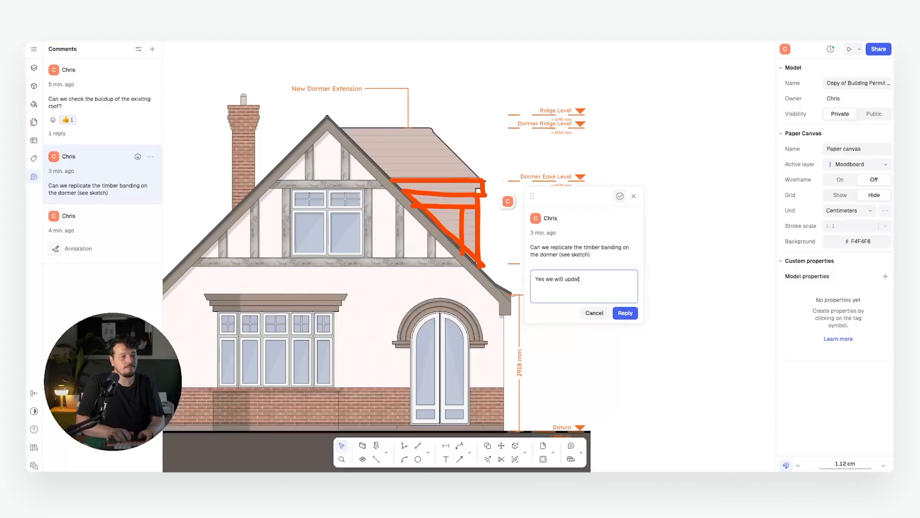
pyautogui.write('e that')
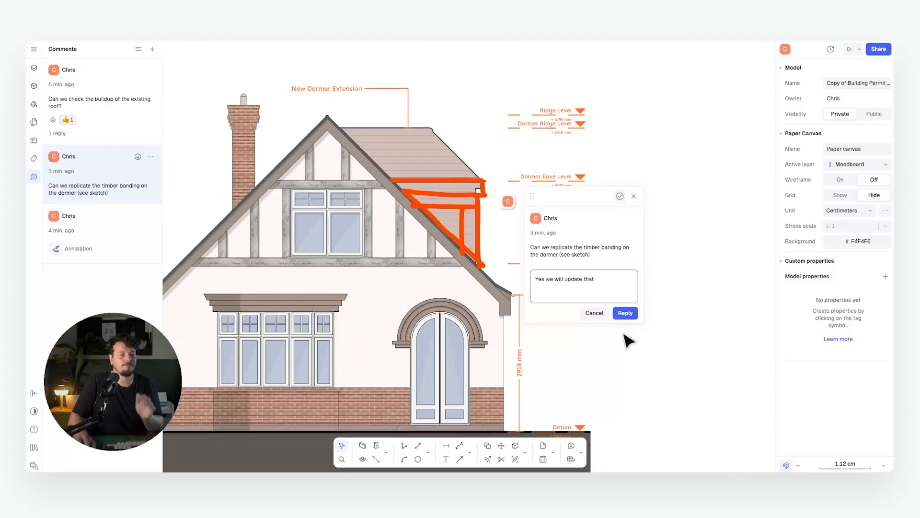
pyautogui.click(626, 313)
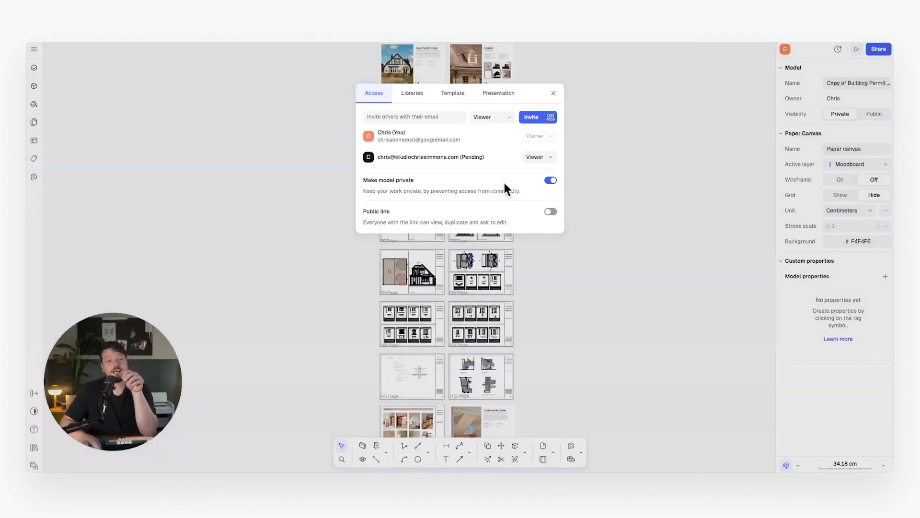
# Enable and copy the model's public link, then open it in a new tab to check the pages.
pyautogui.click(549, 211)
pyautogui.click(498, 238)
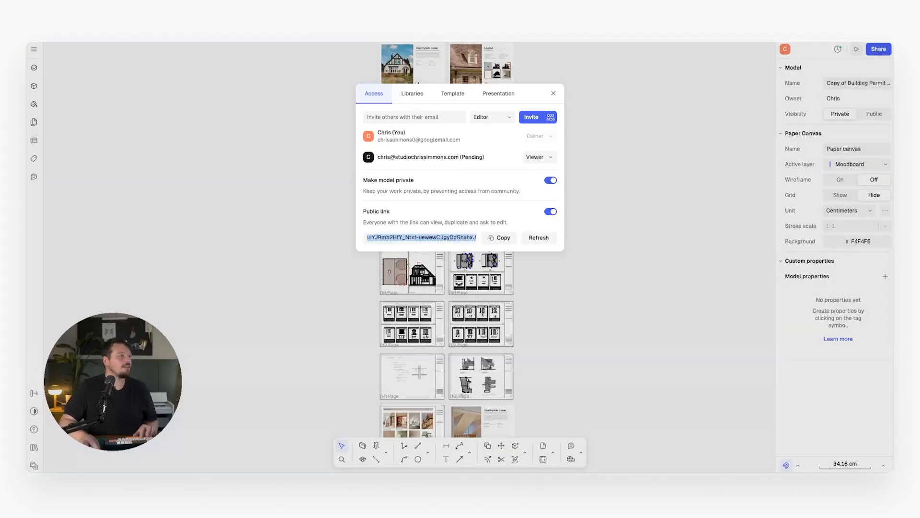
pyautogui.press('super+t')
pyautogui.press('super+v')
pyautogui.press('Return')
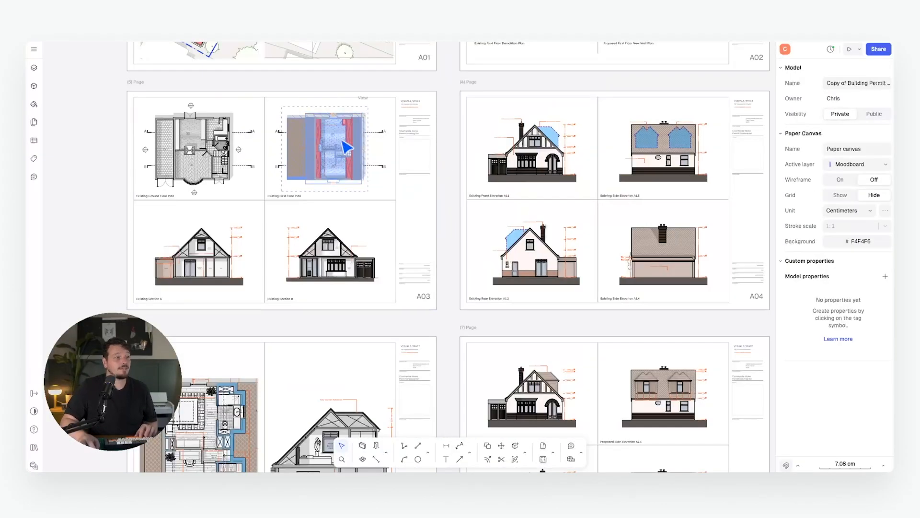
pyautogui.click(327, 141)
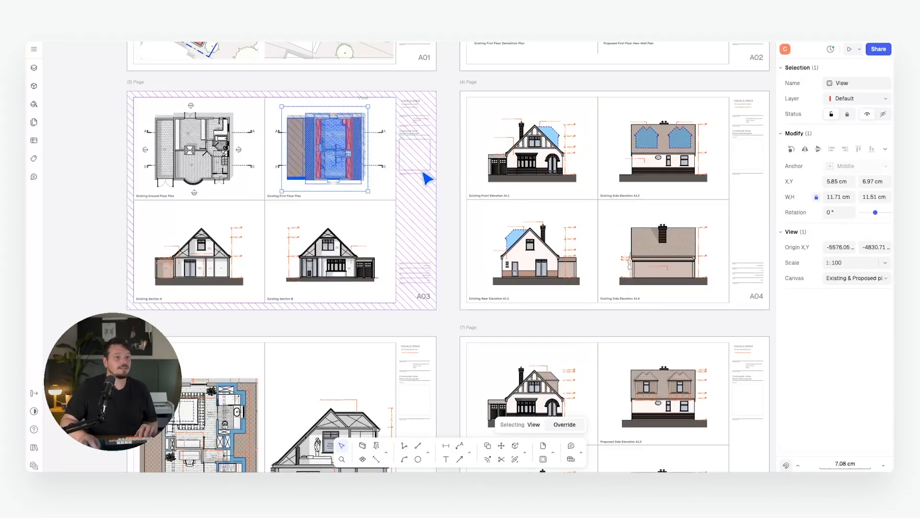
pyautogui.scroll(-5, 444, 168)
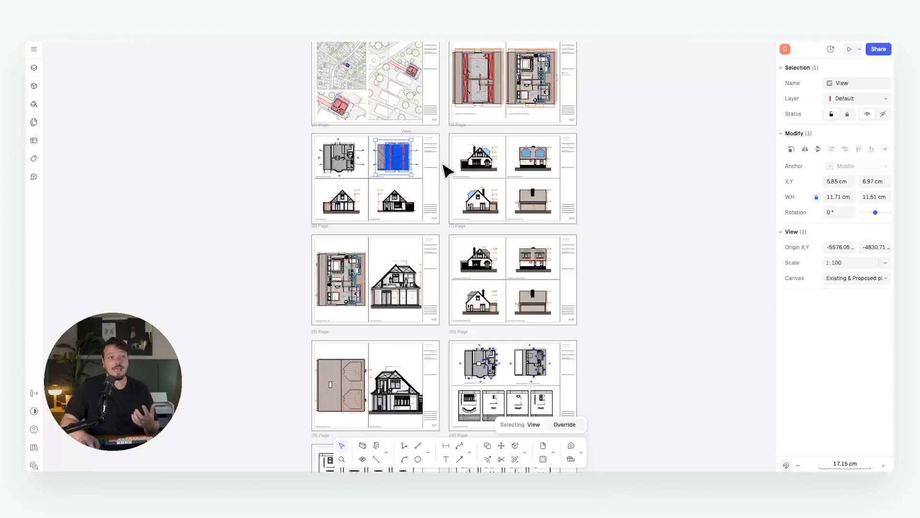
pyautogui.click(640, 177)
pyautogui.moveTo(588, 145); pyautogui.dragTo(558, 200, button='middle')
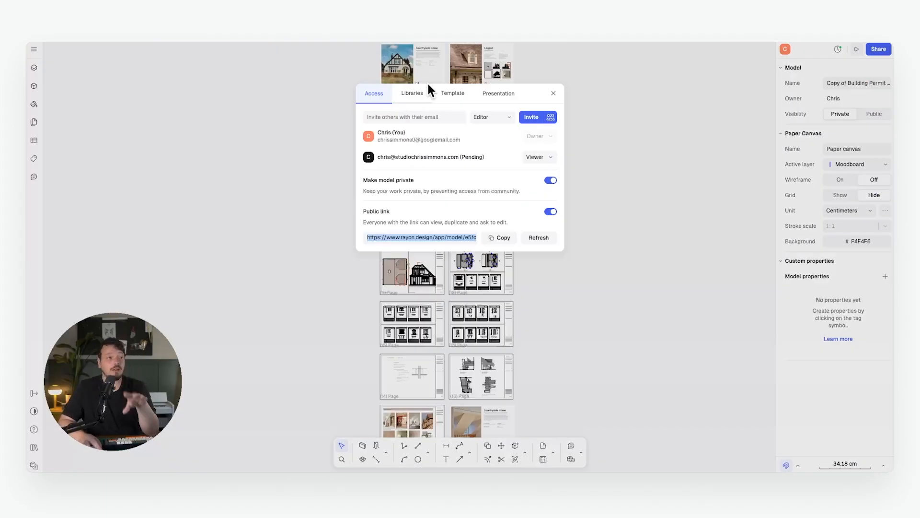
# Republish the presentation and copy its link.
pyautogui.click(499, 93)
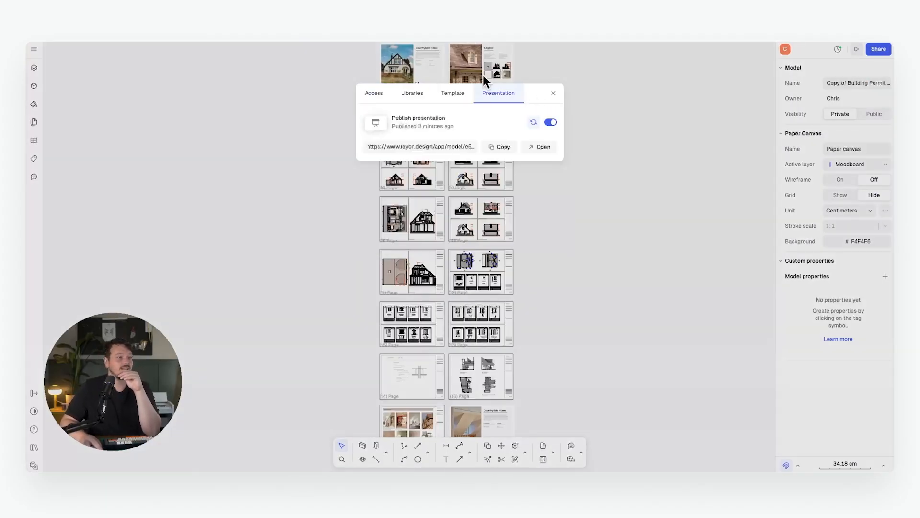
pyautogui.click(550, 122)
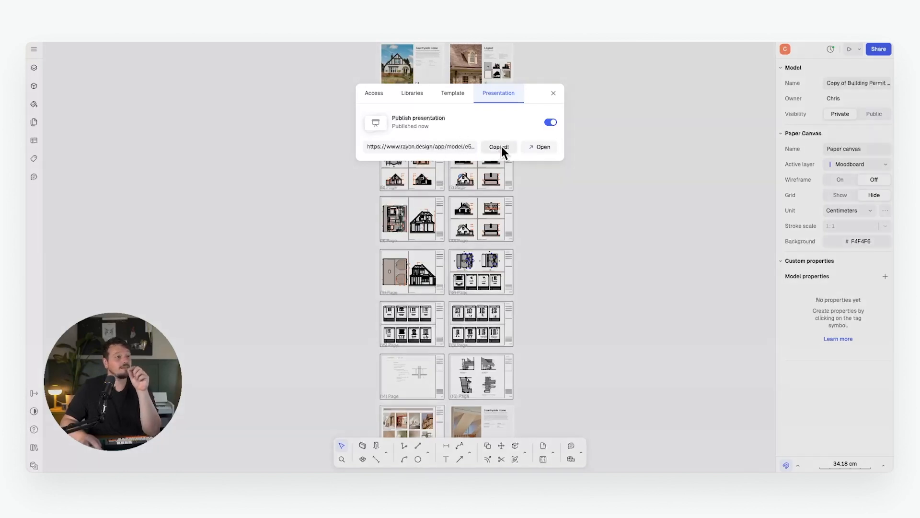
pyautogui.click(365, 42)
# Load the published presentation and advance two pages to the existing floor plans, then return to the editor.
pyautogui.click(365, 42)
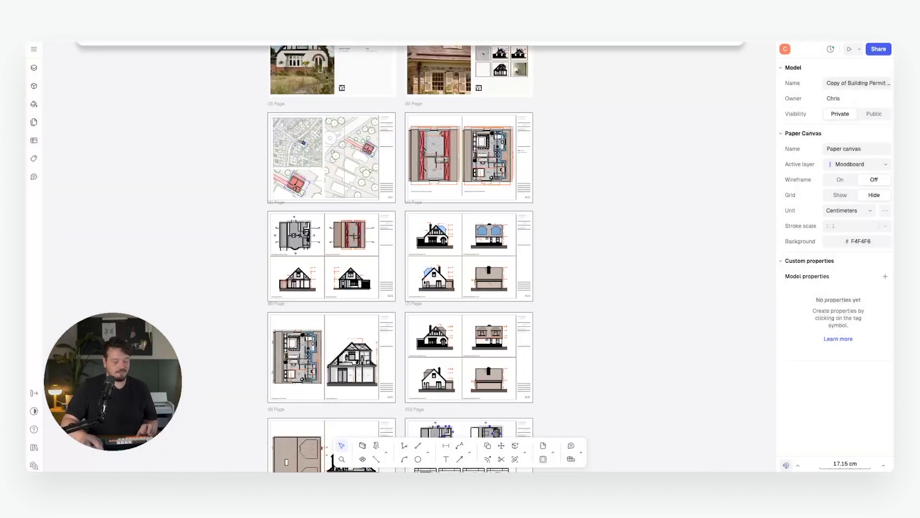
pyautogui.press('Return')
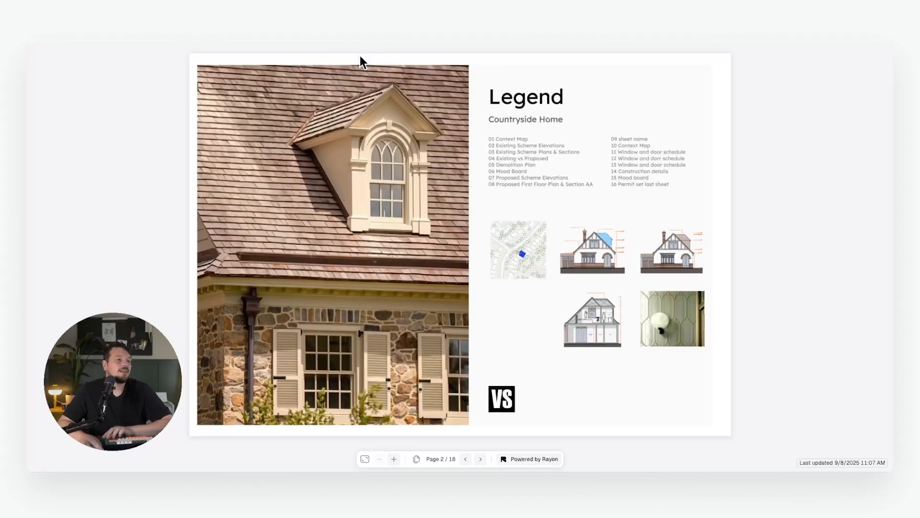
pyautogui.press('Right')
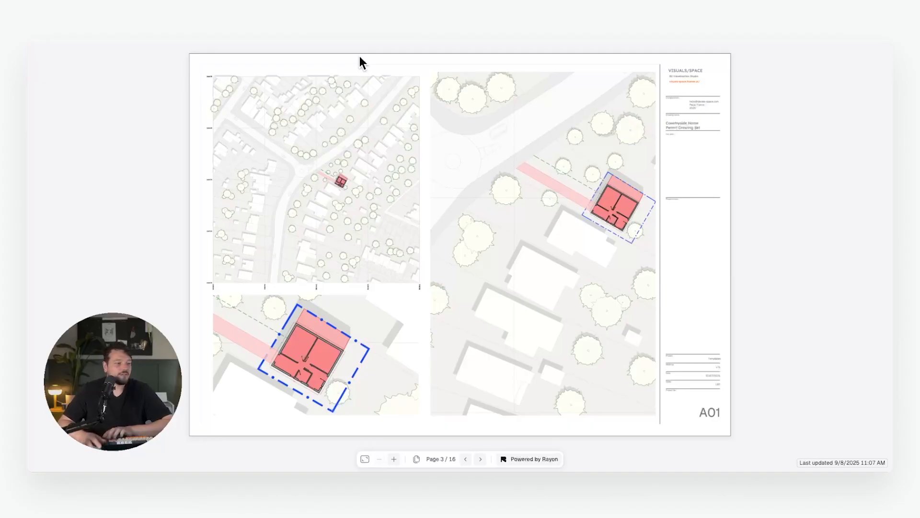
pyautogui.press('Right')
pyautogui.press('Right')
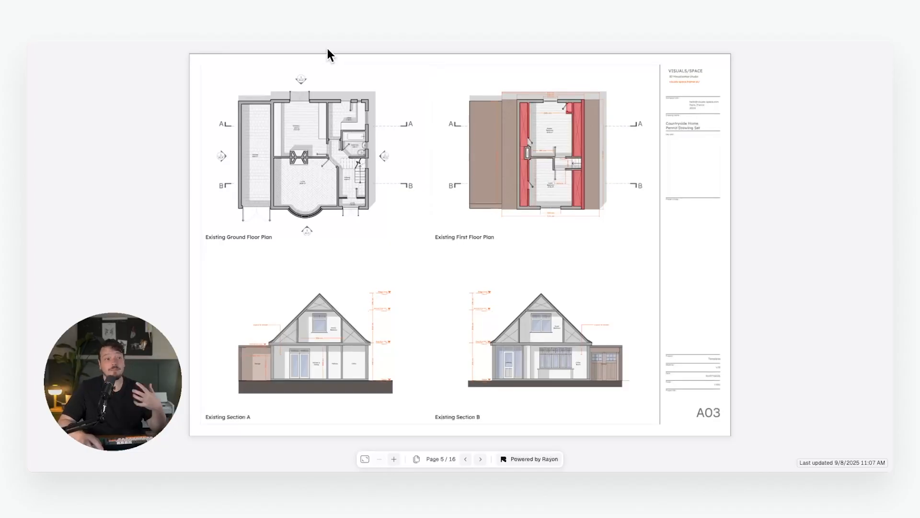
pyautogui.click(327, 43)
# Review the public link on the Access tab, then the Presentation tab showing it published.
pyautogui.click(879, 49)
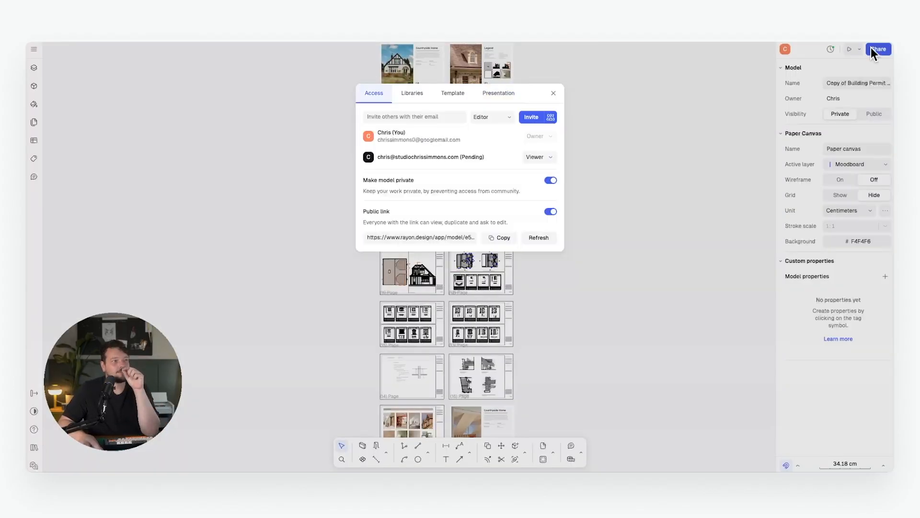
pyautogui.click(498, 93)
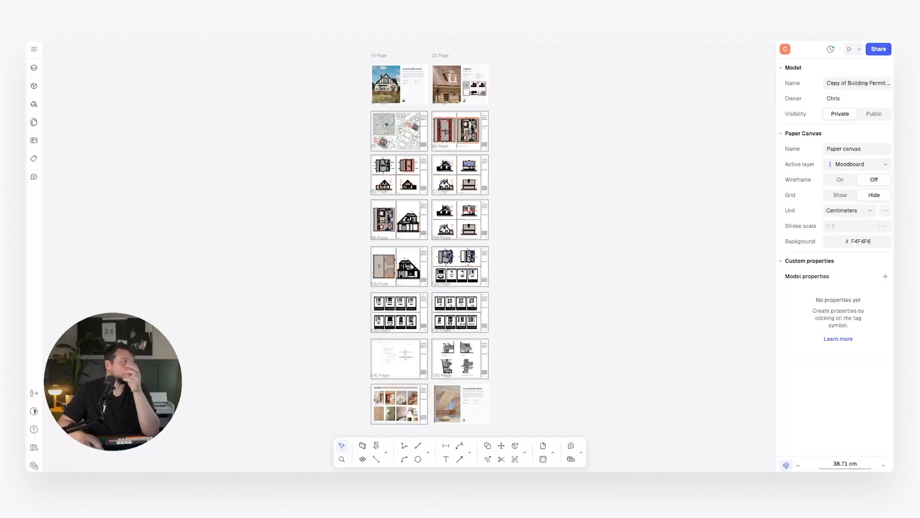
# Export all 16 pages to PDF at High (300dpi) with Page stroke scale, saved as Countryside House.
pyautogui.click(37, 48)
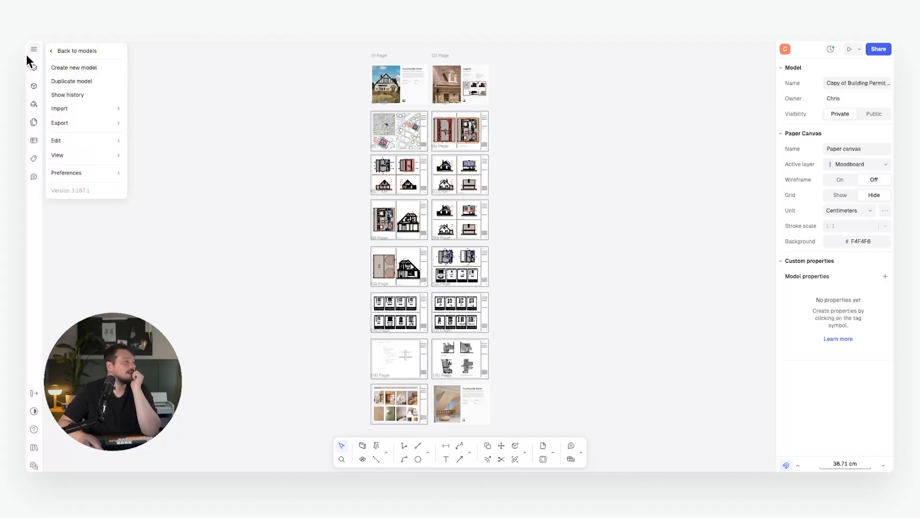
pyautogui.moveTo(94, 123)
pyautogui.moveTo(153, 136)
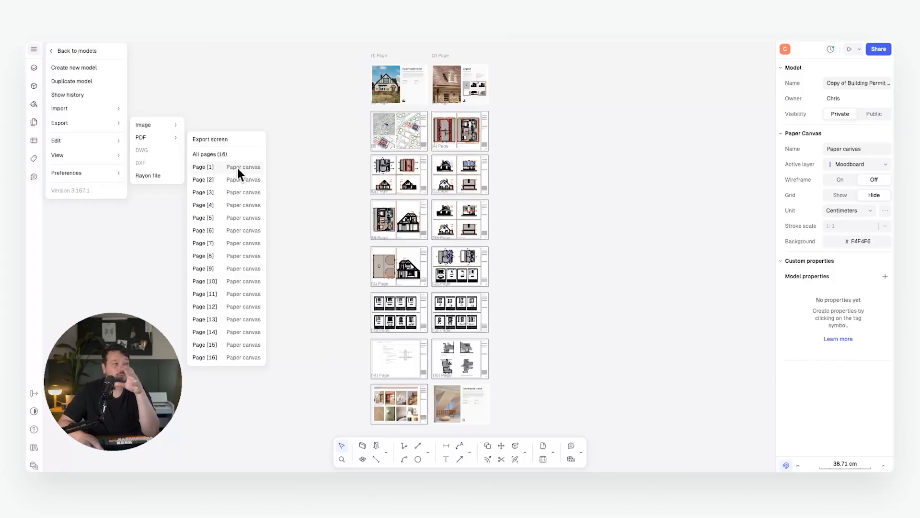
pyautogui.click(223, 153)
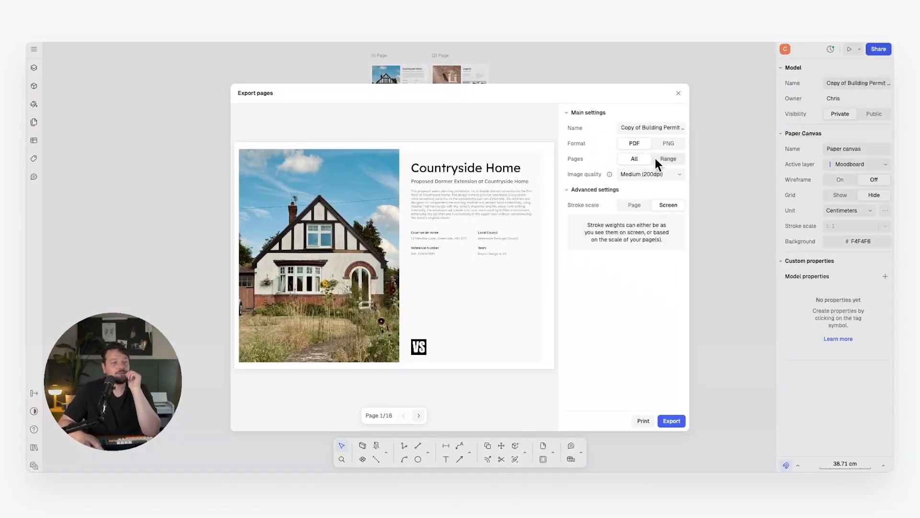
pyautogui.click(679, 173)
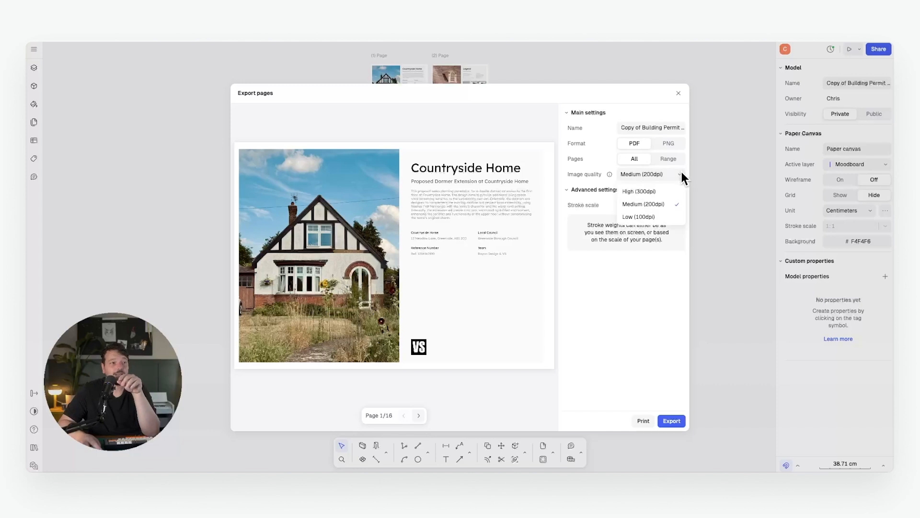
pyautogui.click(649, 193)
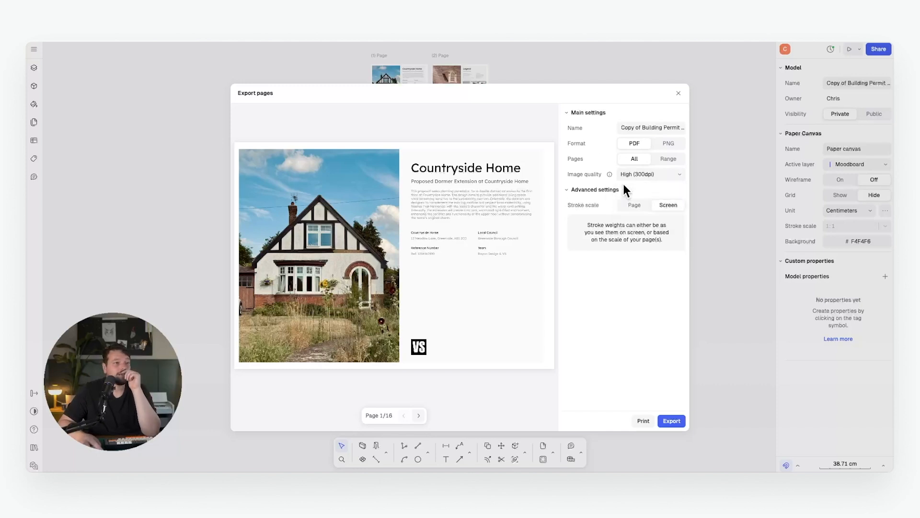
pyautogui.click(634, 205)
pyautogui.click(644, 128)
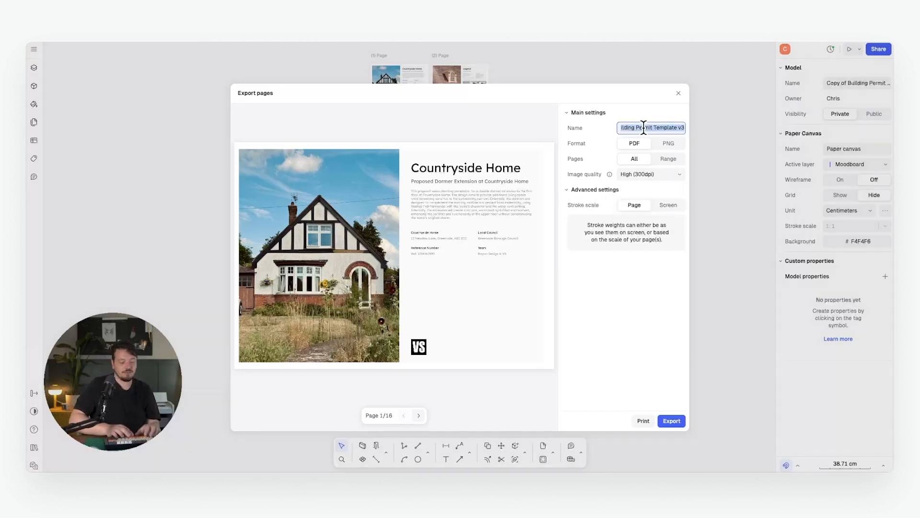
pyautogui.write('Countryside Home')
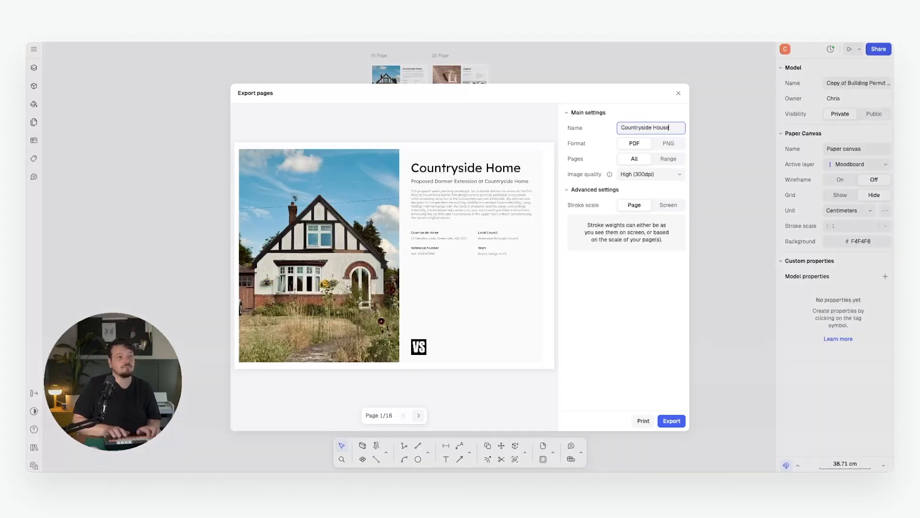
pyautogui.press('Return')
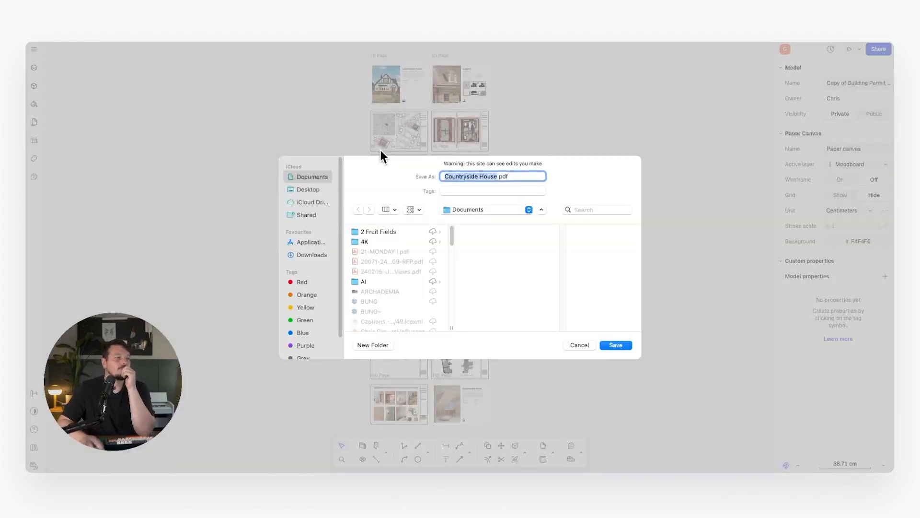
pyautogui.click(616, 345)
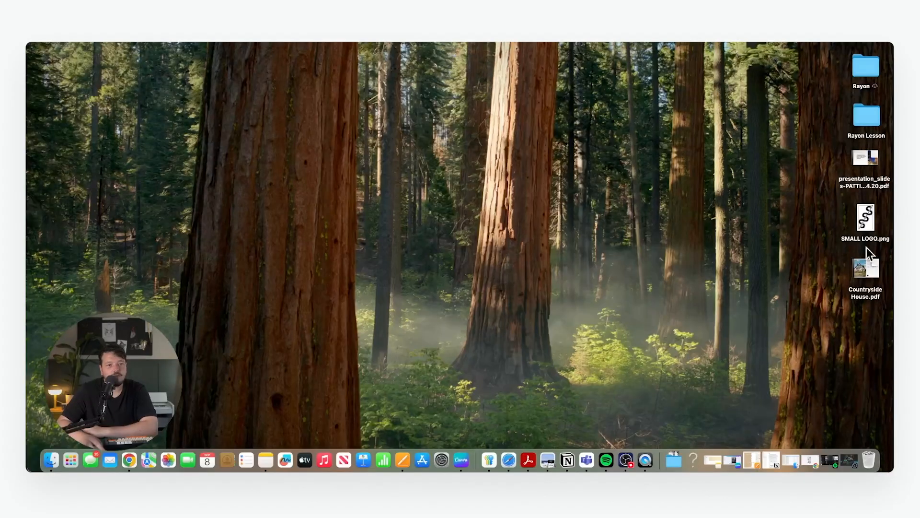
# Open Countryside House.pdf from the desktop in Preview.
pyautogui.click(872, 264)
pyautogui.rightClick(875, 258)
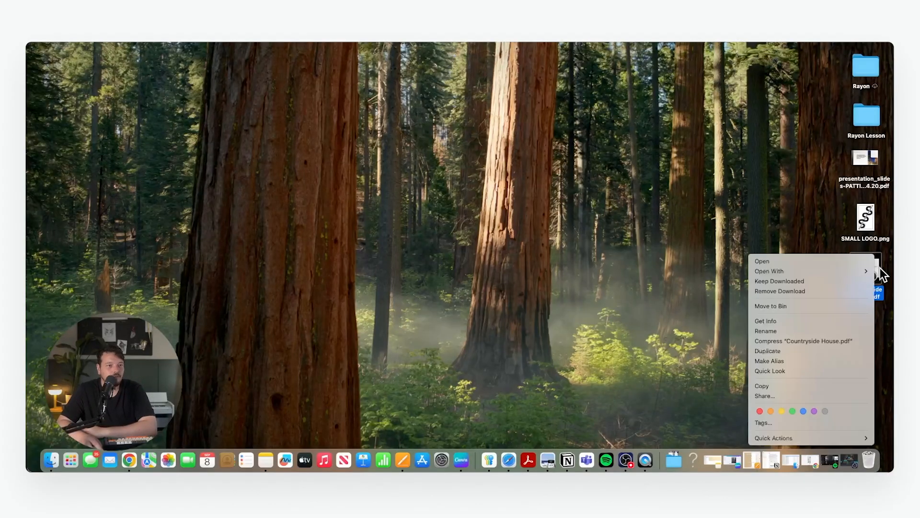
pyautogui.moveTo(827, 270)
pyautogui.click(709, 372)
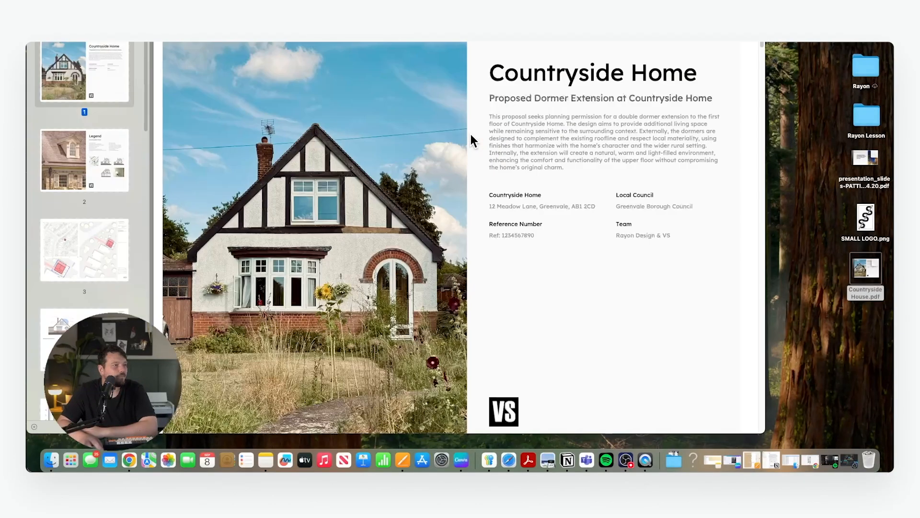
# Check PDF pages 3, 5, 6 and 7 via the sidebar thumbnails.
pyautogui.scroll(-10, 470, 139)
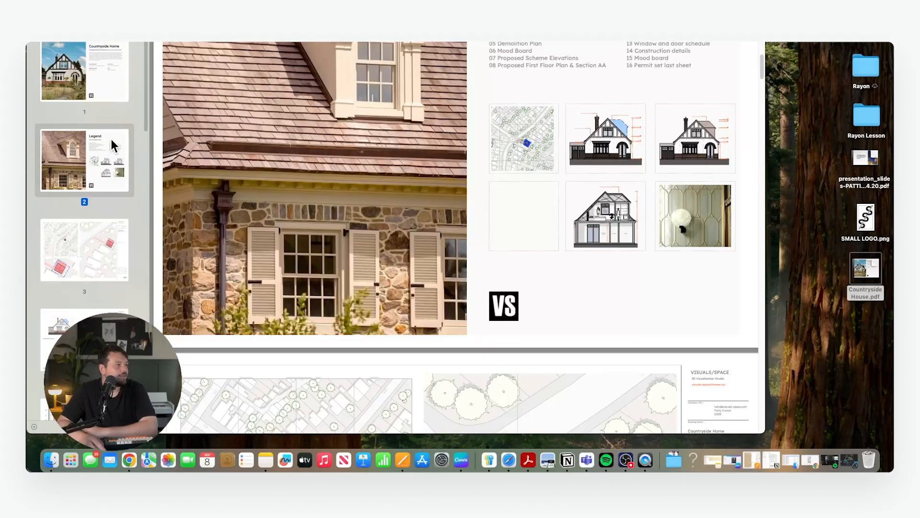
pyautogui.click(119, 220)
pyautogui.scroll(-7, 292, 172)
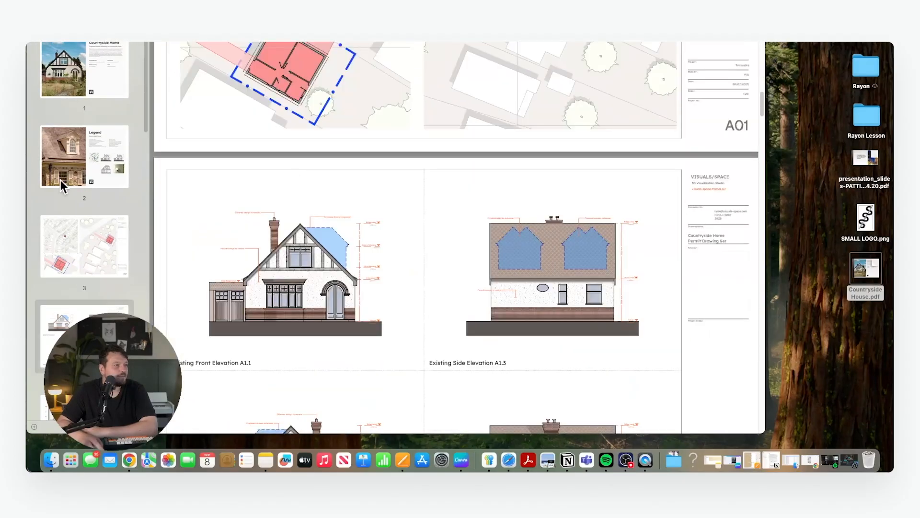
pyautogui.scroll(-3, 61, 179)
pyautogui.scroll(-2, 74, 177)
pyautogui.click(93, 225)
pyautogui.scroll(-1, 91, 230)
pyautogui.click(90, 283)
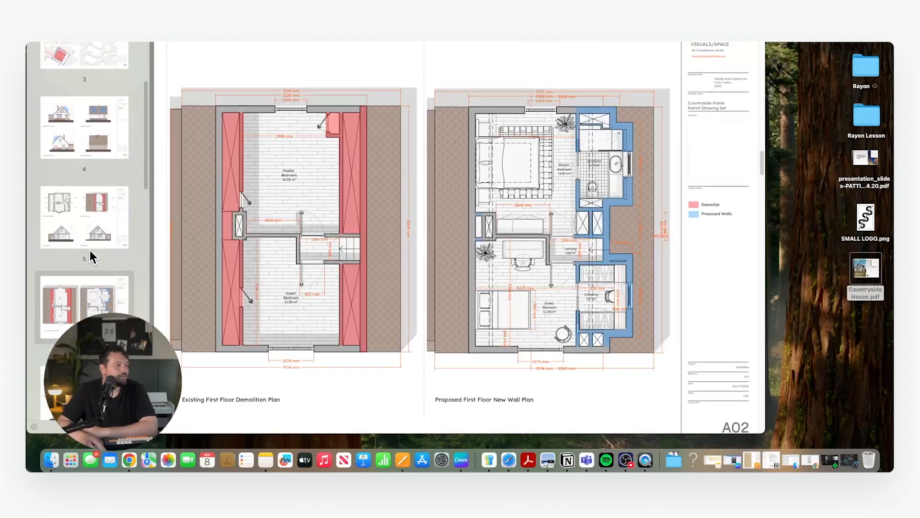
pyautogui.scroll(-4, 90, 249)
pyautogui.click(90, 239)
# Continue through sheets A05 and A08 and the page 13 roof details to the page 14 Mood Board.
pyautogui.scroll(-4, 90, 238)
pyautogui.click(104, 164)
pyautogui.scroll(-4, 94, 230)
pyautogui.click(93, 234)
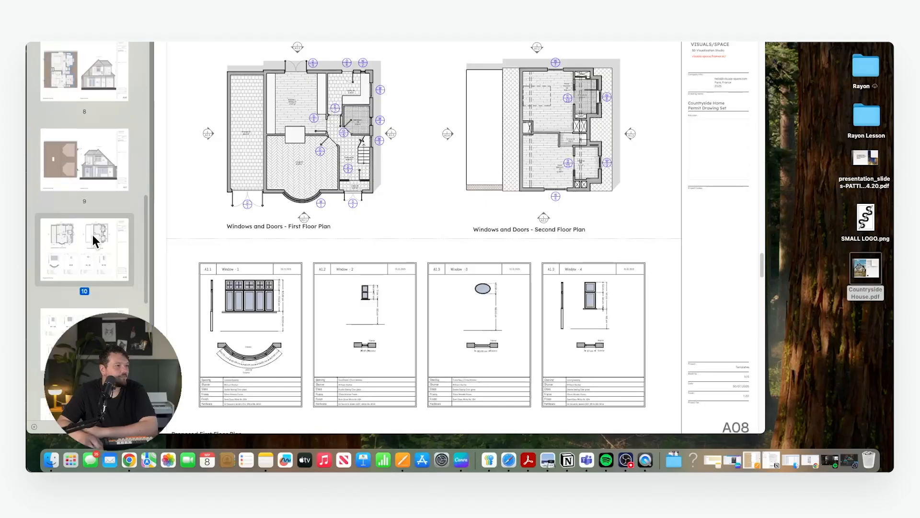
pyautogui.scroll(-6, 90, 232)
pyautogui.scroll(-2, 88, 231)
pyautogui.click(86, 262)
pyautogui.press('Down')
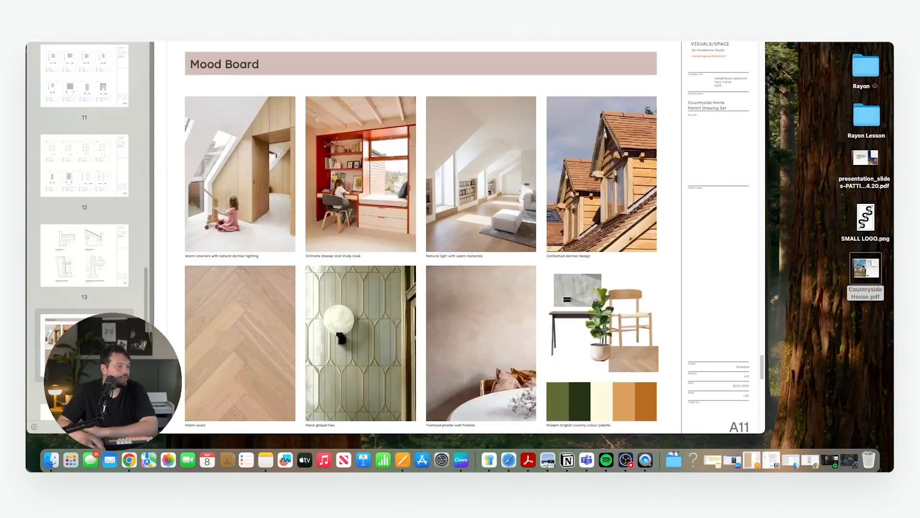
pyautogui.scroll(10, 88, 173)
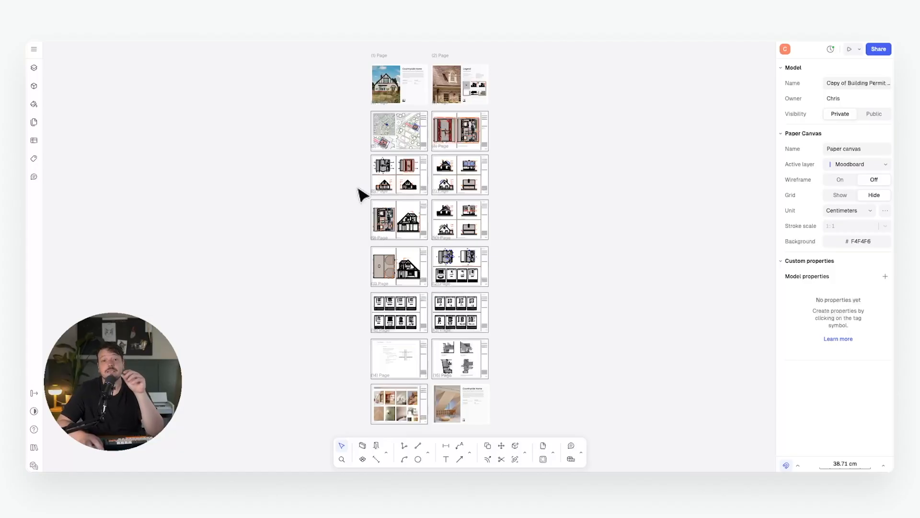
pyautogui.moveTo(389, 178); pyautogui.dragTo(378, 188, button='middle')
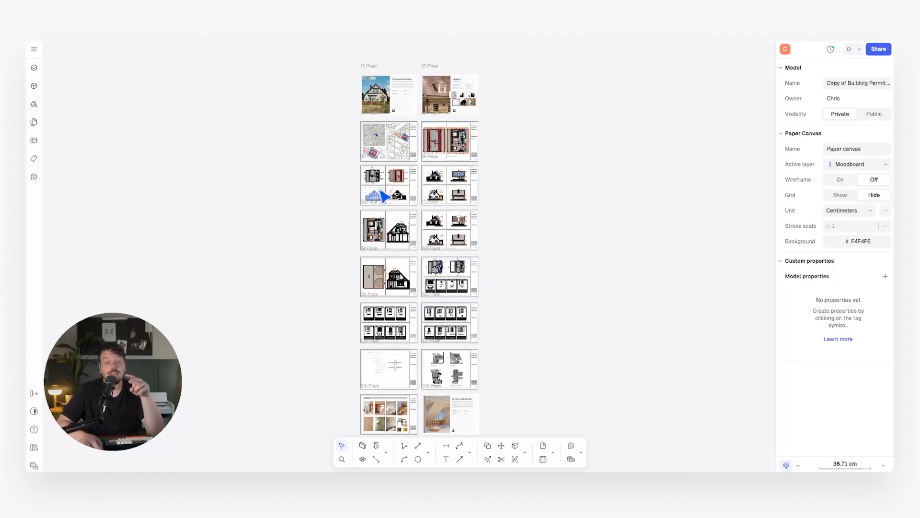
pyautogui.moveTo(378, 180); pyautogui.dragTo(376, 175, button='middle')
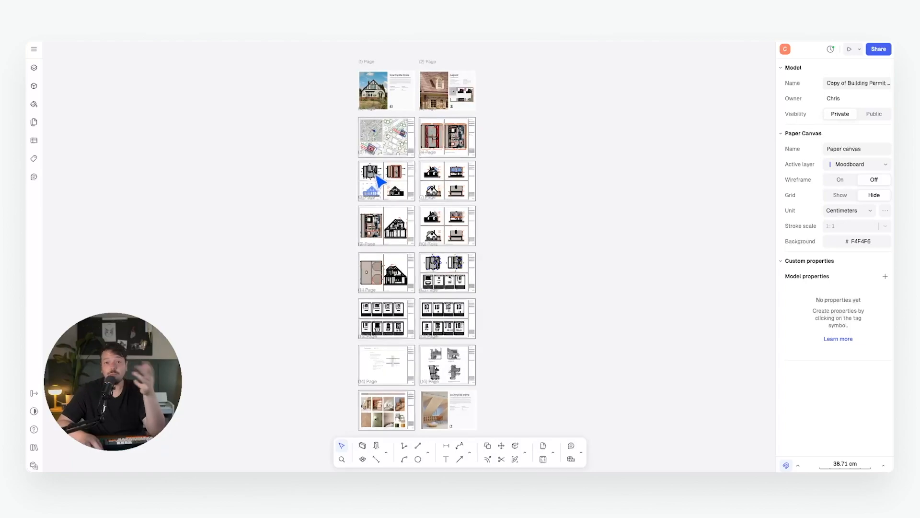